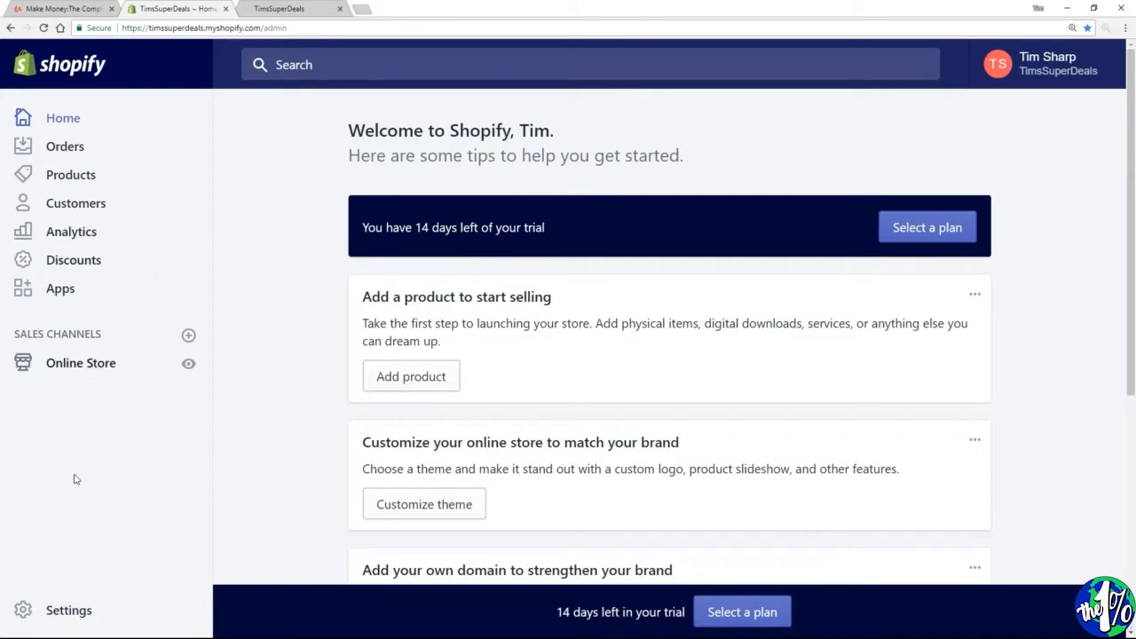
# - Start a new page in the online store's Pages section
pyautogui.click(85, 367)
pyautogui.click(64, 442)
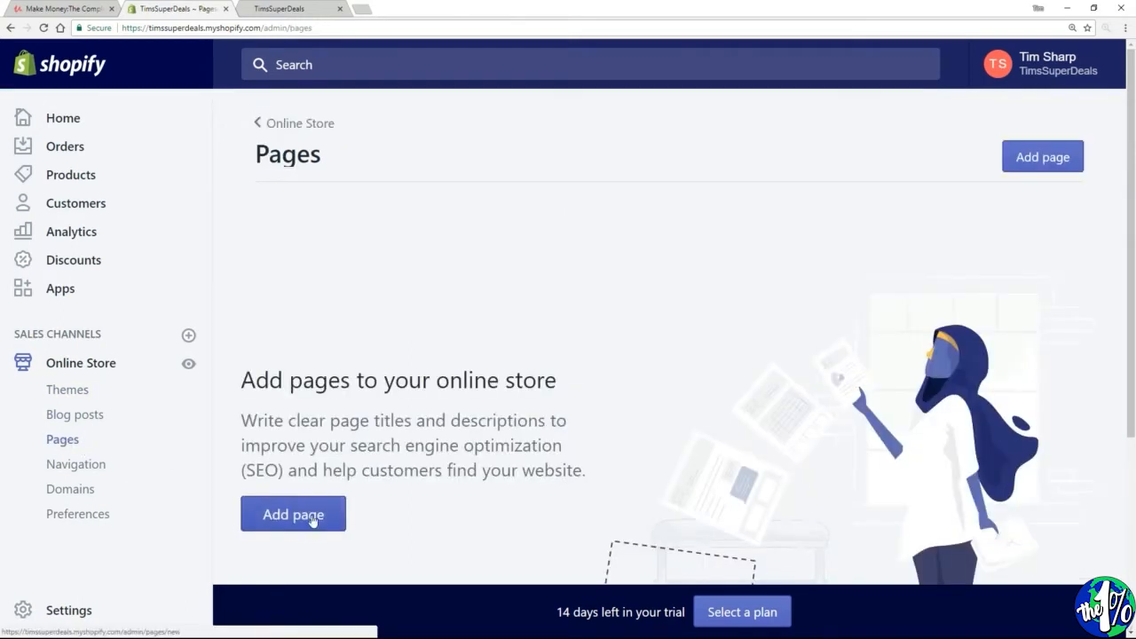
pyautogui.click(311, 517)
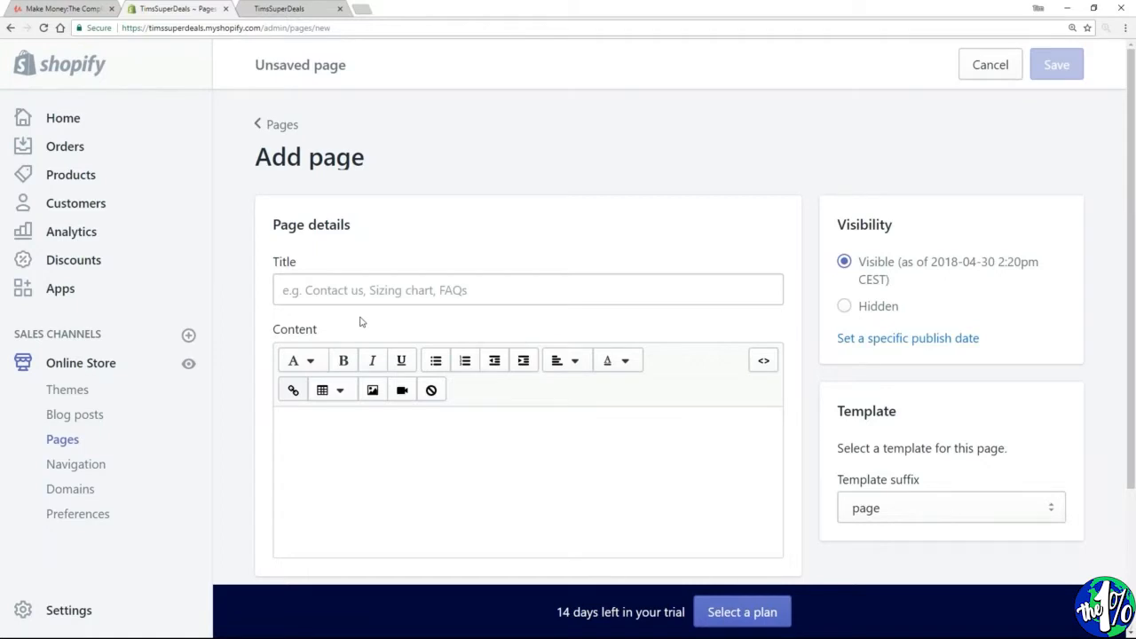
pyautogui.click(368, 290)
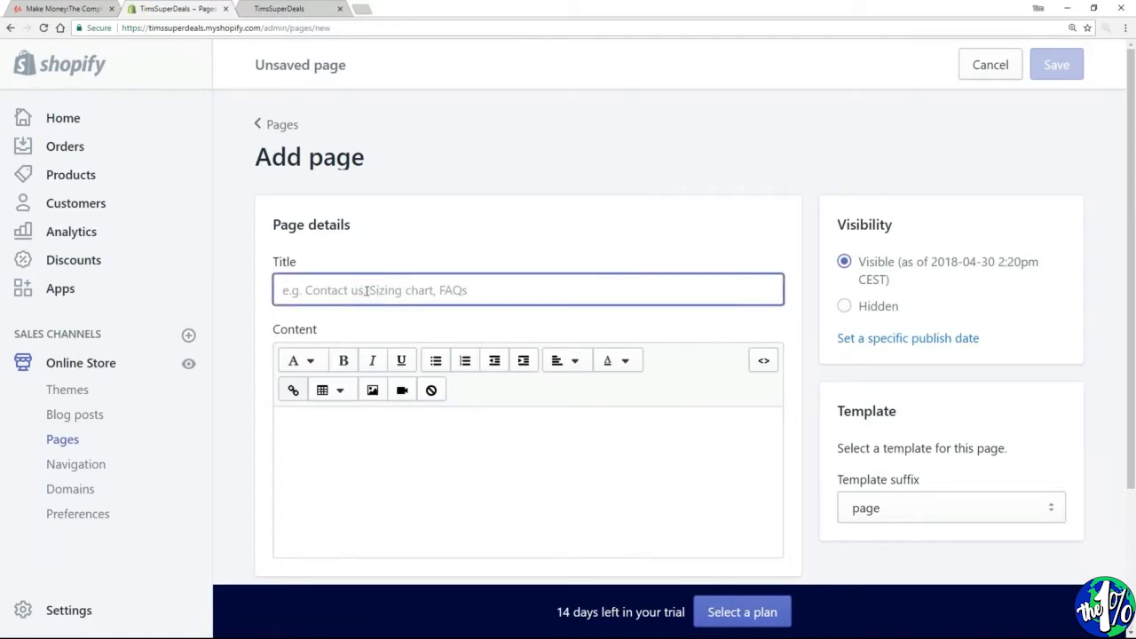
pyautogui.click(371, 452)
pyautogui.scroll(-3, 364, 420)
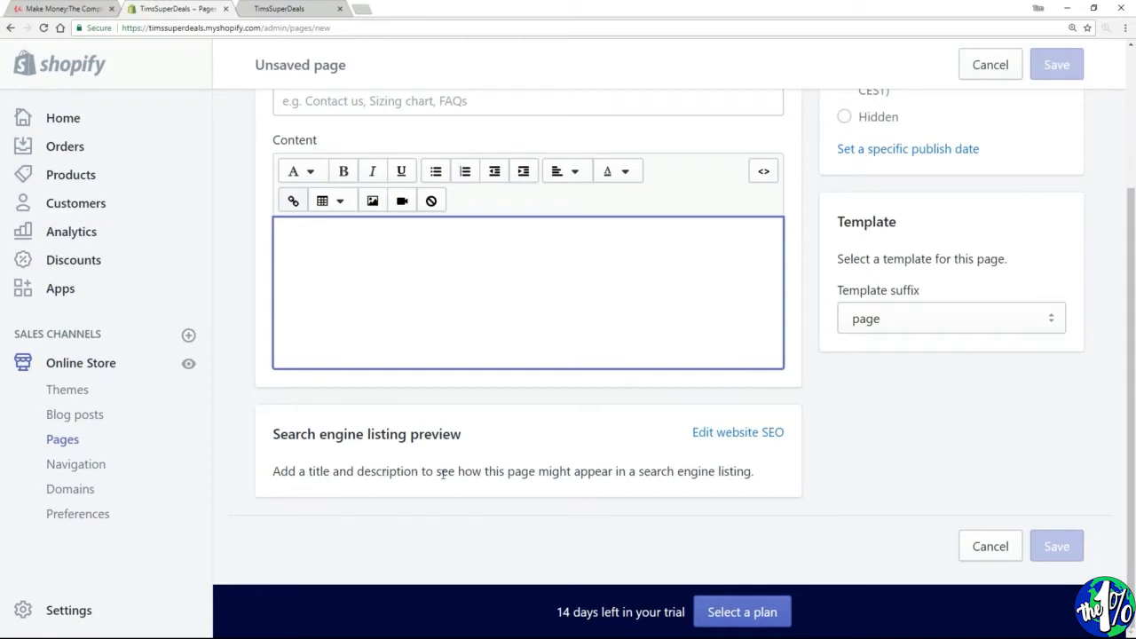
pyautogui.scroll(3, 459, 462)
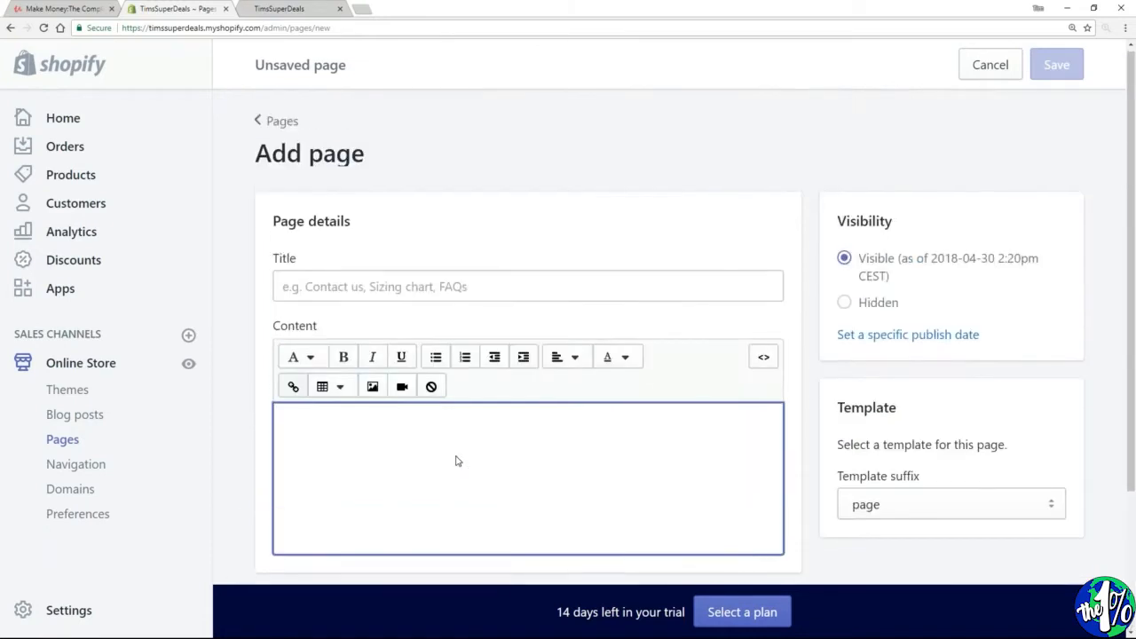
# - Title the new page "Contact Us", leave its content empty and save it
pyautogui.click(317, 289)
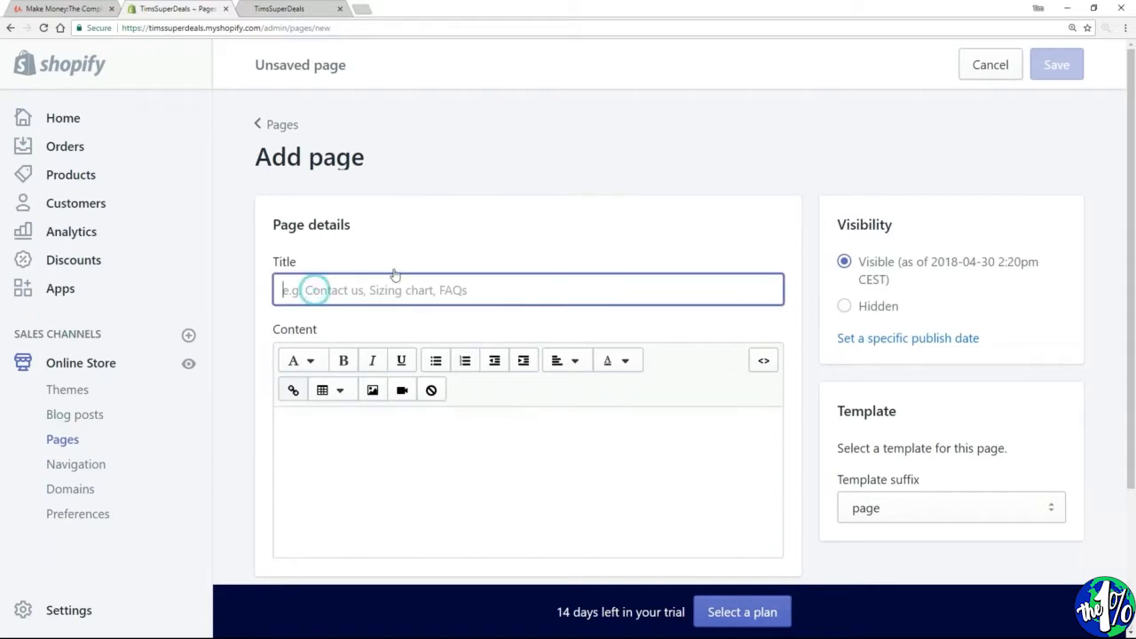
pyautogui.write('Contact')
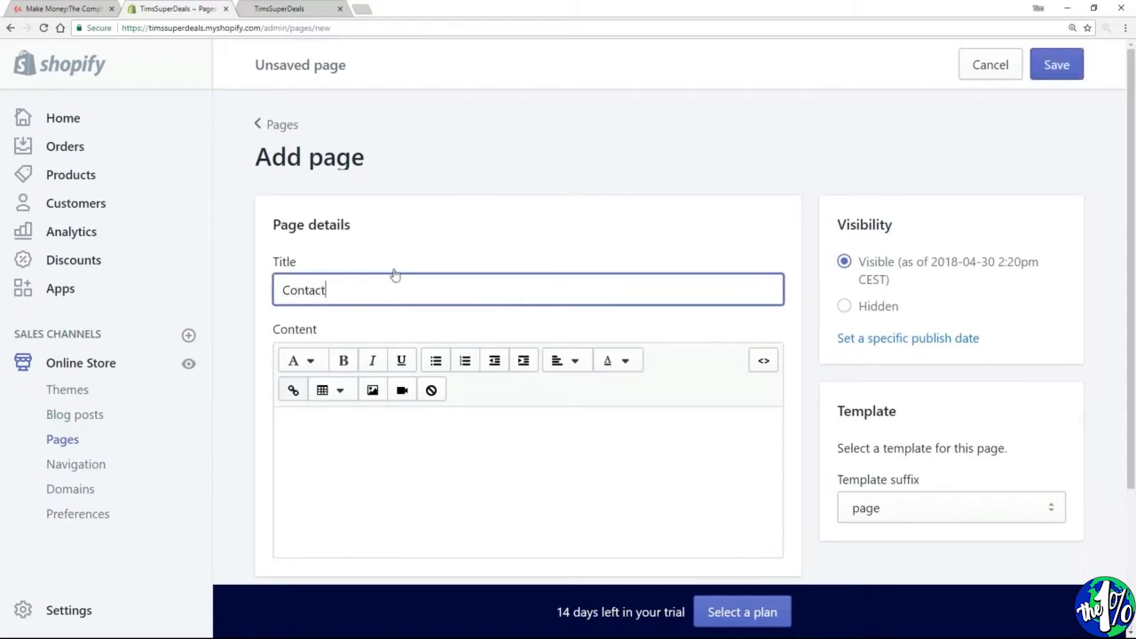
pyautogui.write(' Us')
pyautogui.press('Tab')
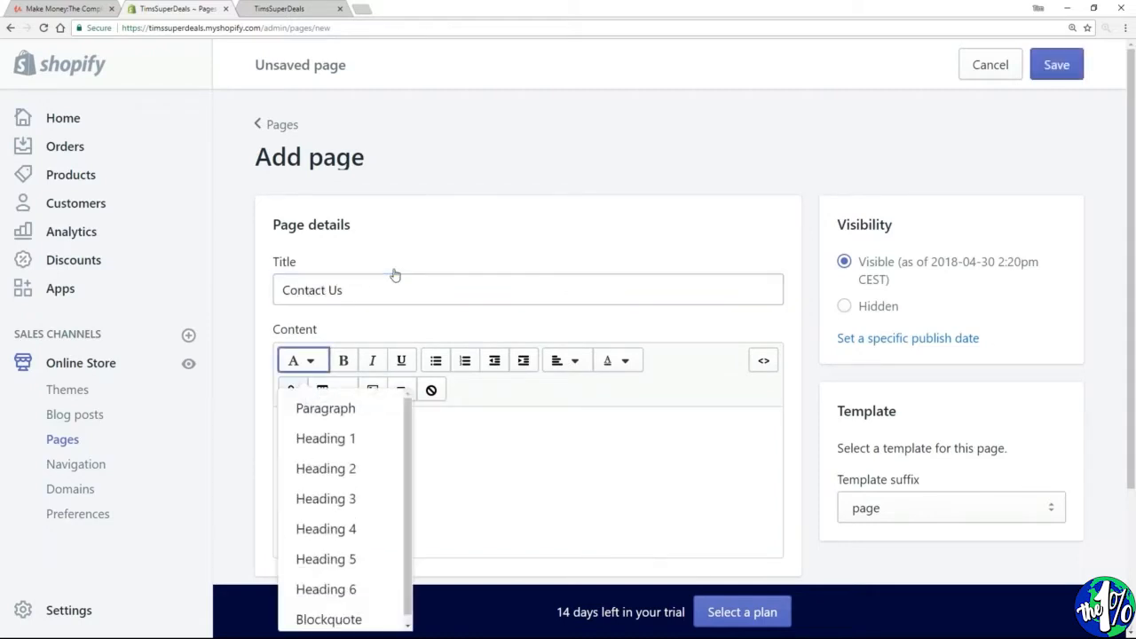
pyautogui.click(491, 465)
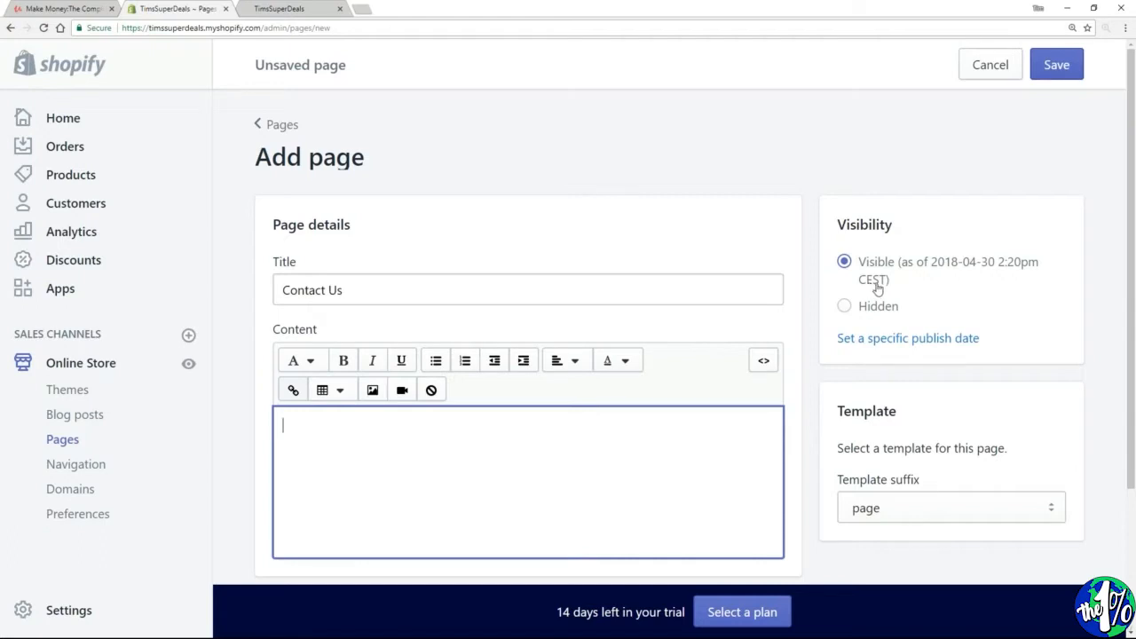
pyautogui.click(1056, 62)
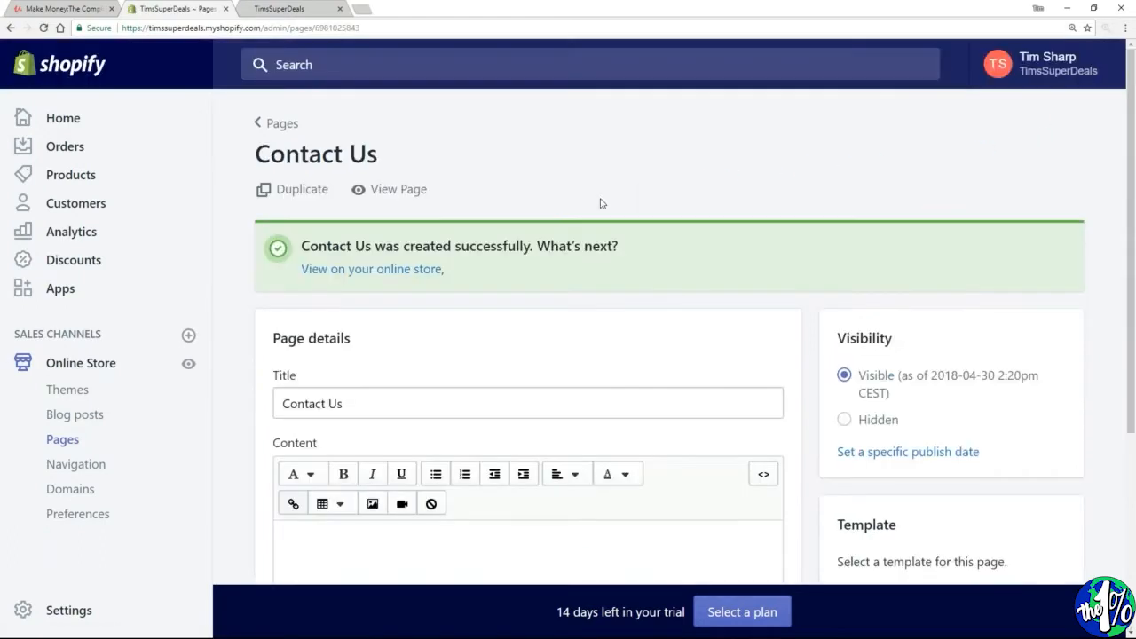
pyautogui.scroll(-3, 583, 240)
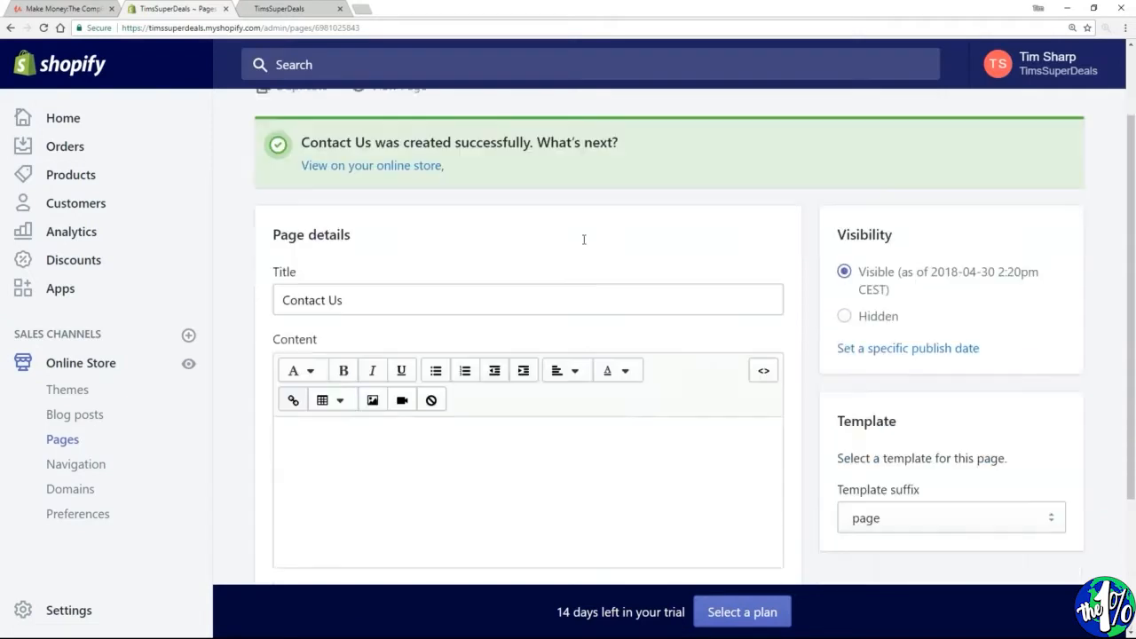
pyautogui.click(429, 327)
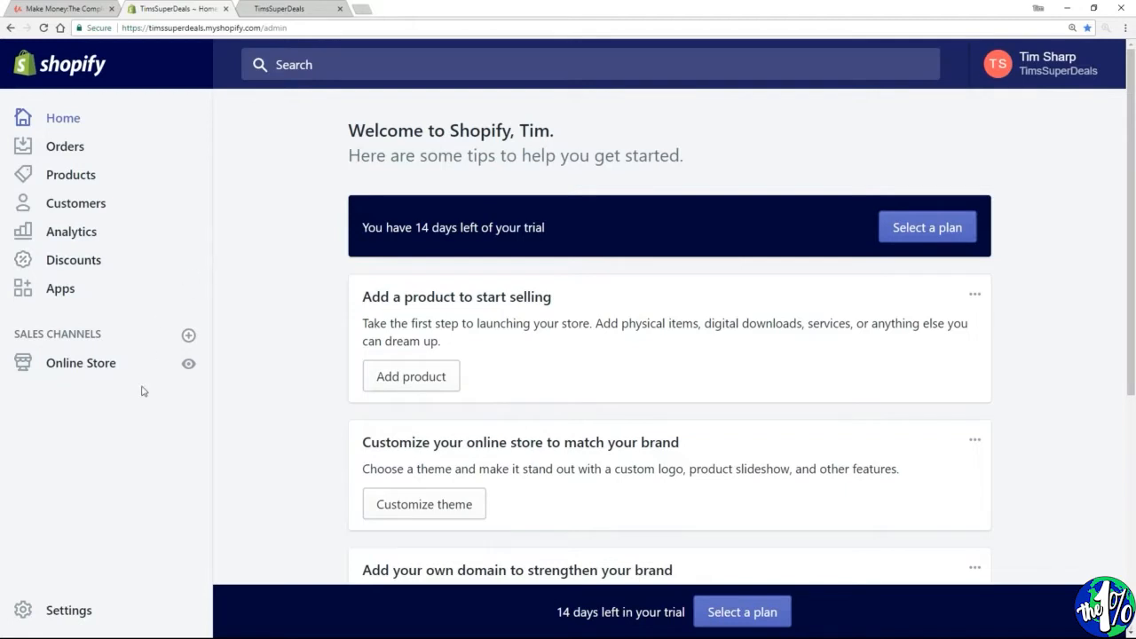
# - Generate the sample refund policy in the store's Checkout settings
pyautogui.click(48, 613)
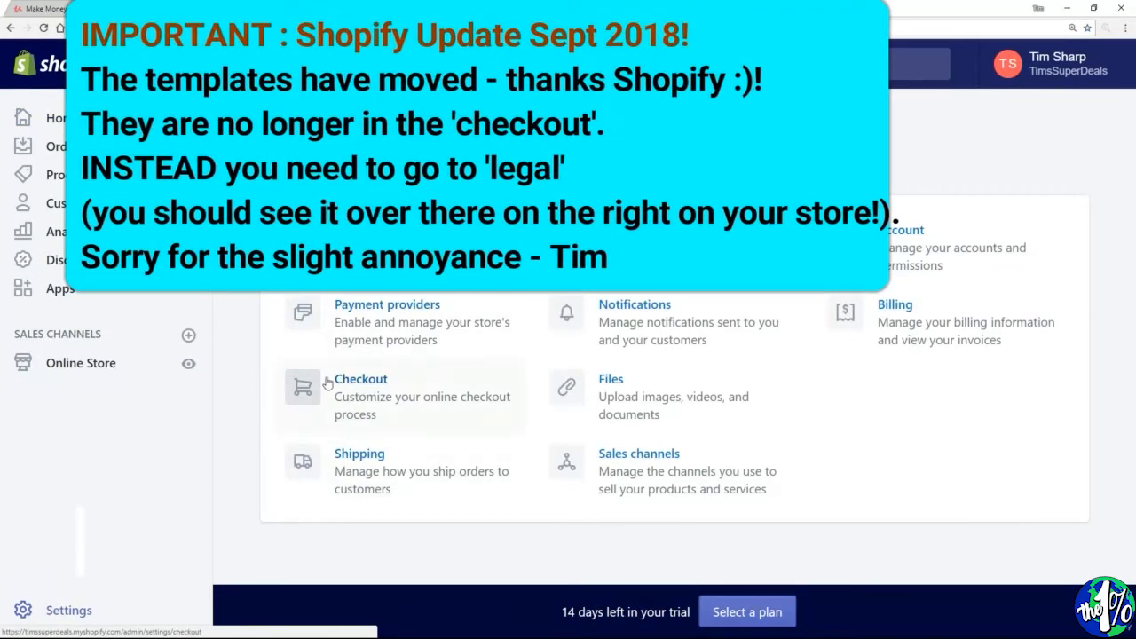
pyautogui.click(328, 382)
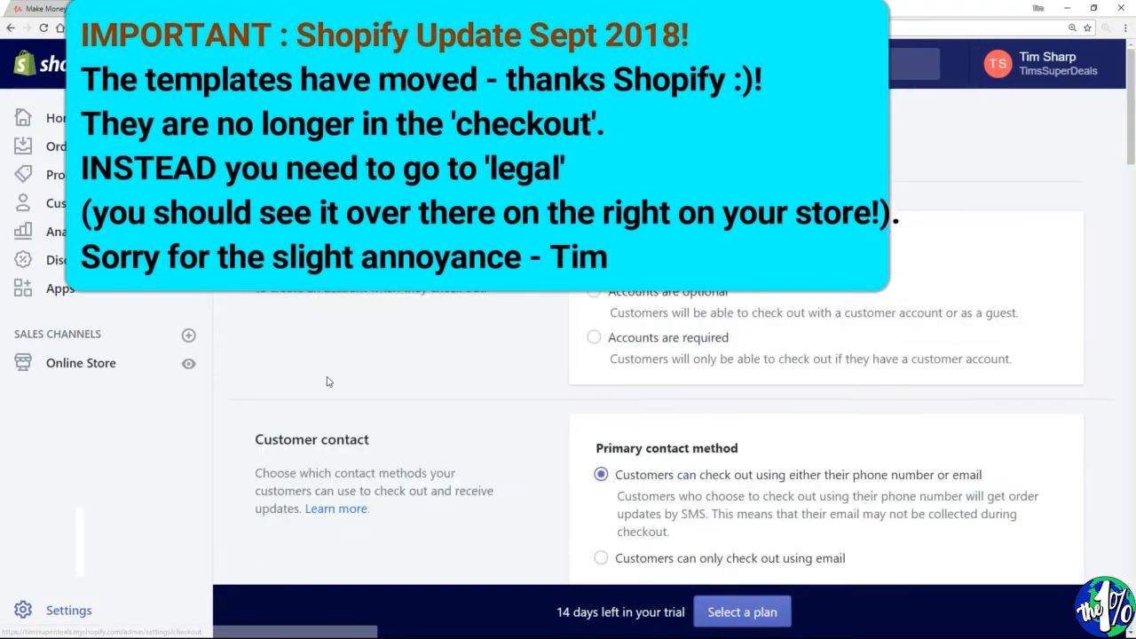
pyautogui.moveTo(1132, 102); pyautogui.dragTo(1117, 488)
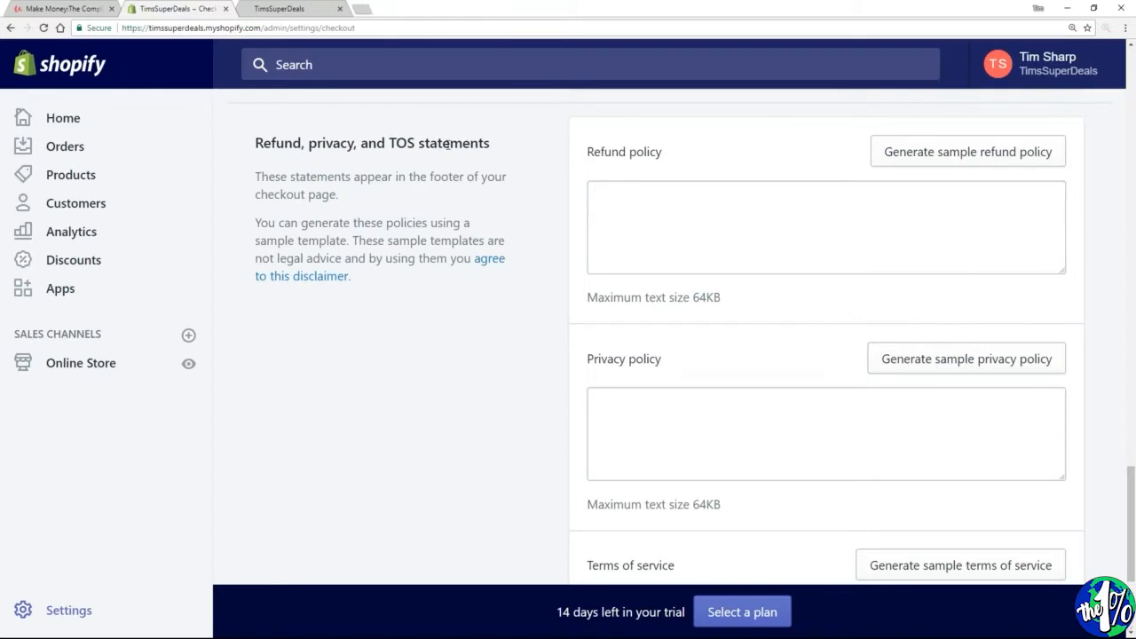
pyautogui.click(634, 229)
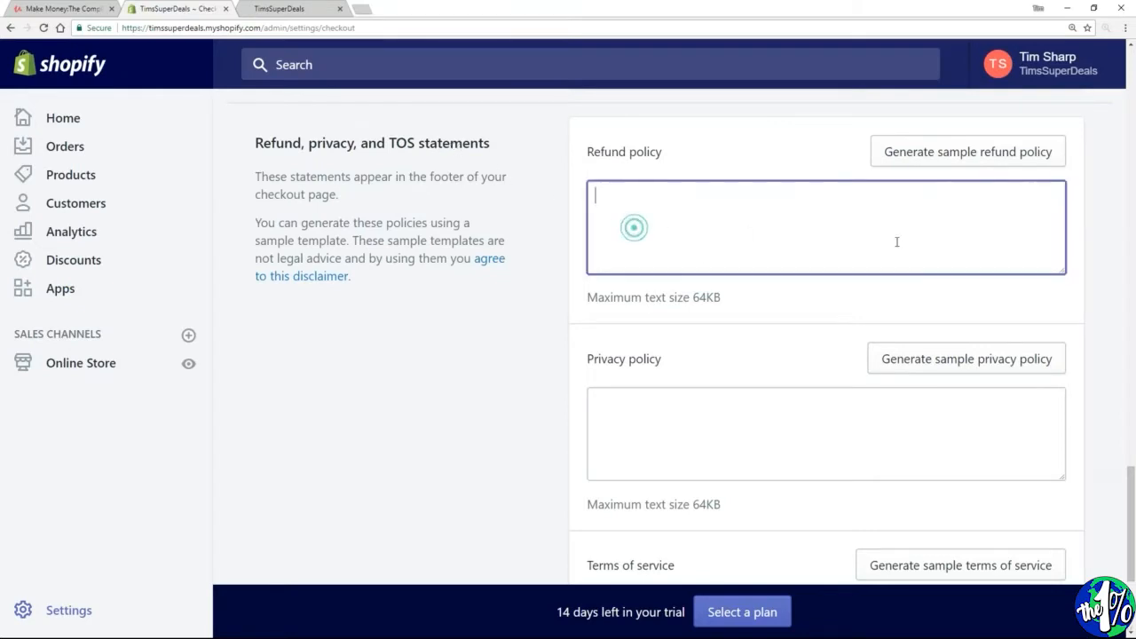
pyautogui.click(938, 152)
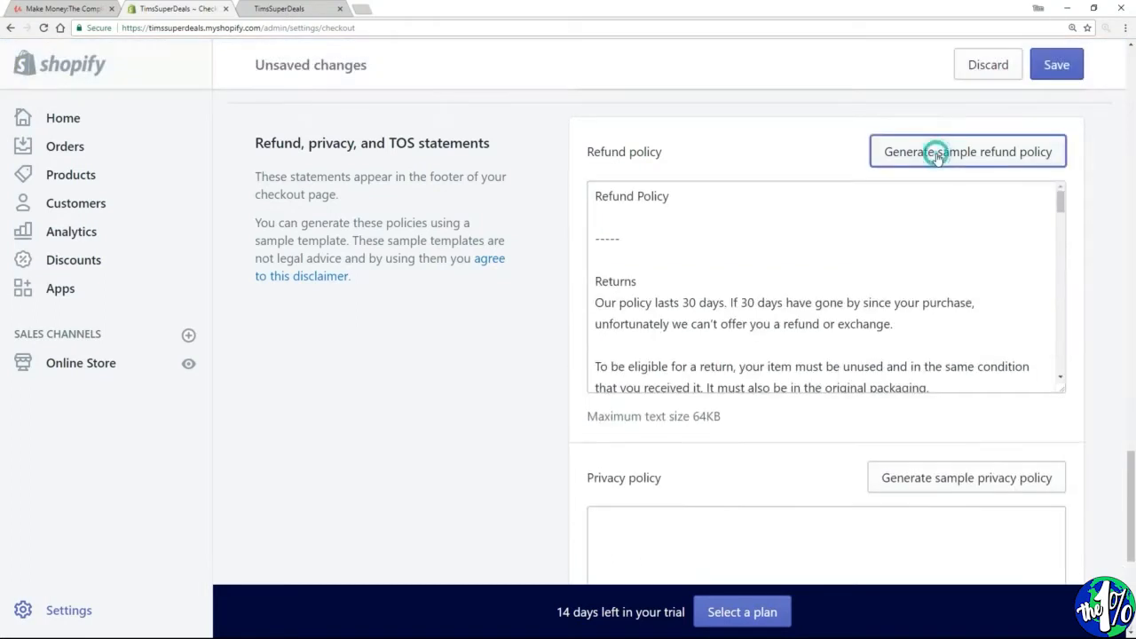
pyautogui.click(820, 282)
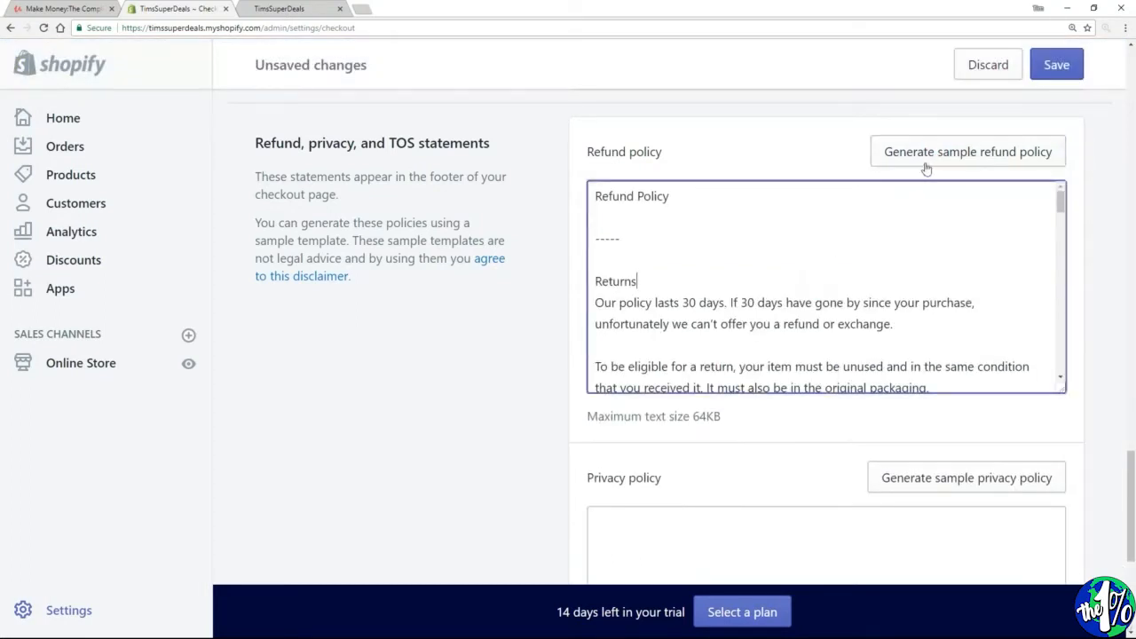
# - Generate the sample privacy policy and the sample terms of service, and save the checkout settings
pyautogui.scroll(-2, 386, 315)
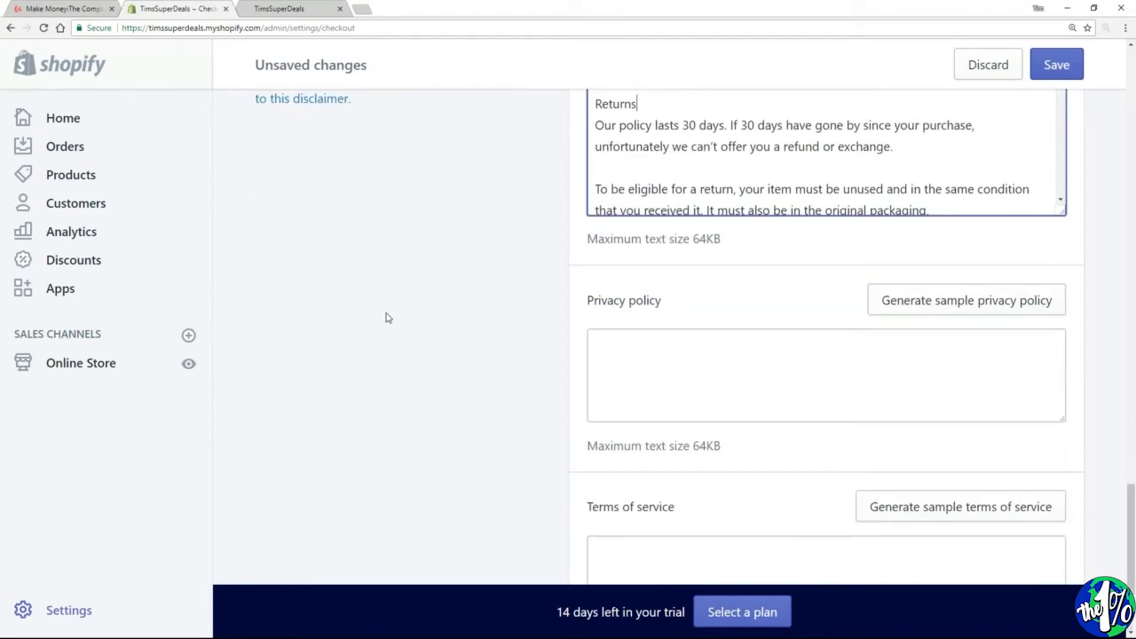
pyautogui.click(972, 300)
pyautogui.scroll(-3, 581, 360)
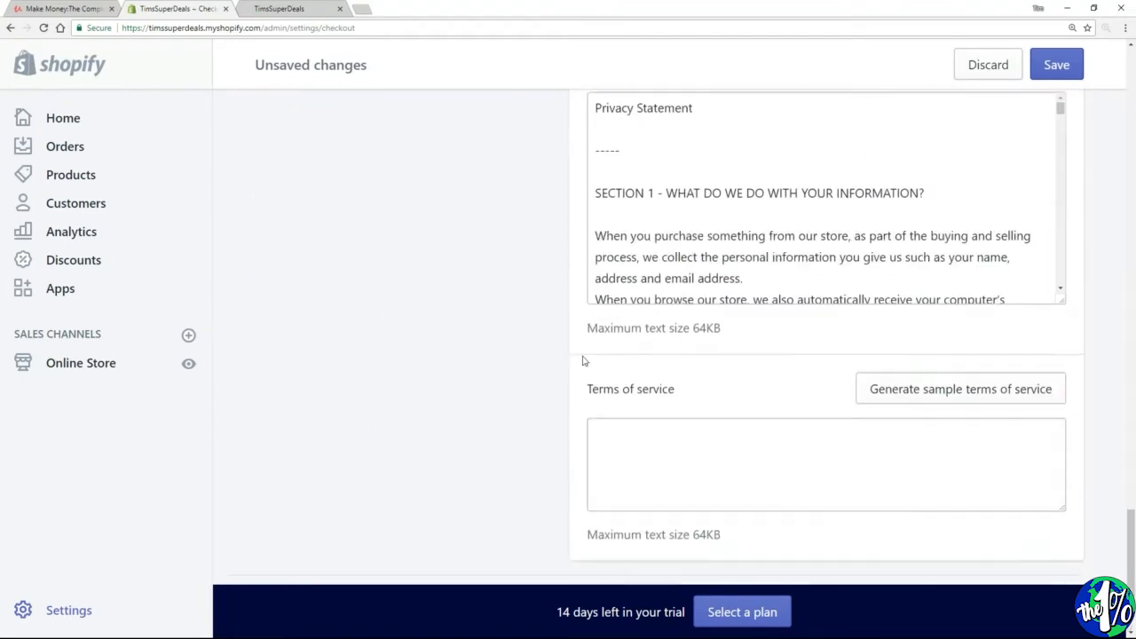
pyautogui.click(915, 329)
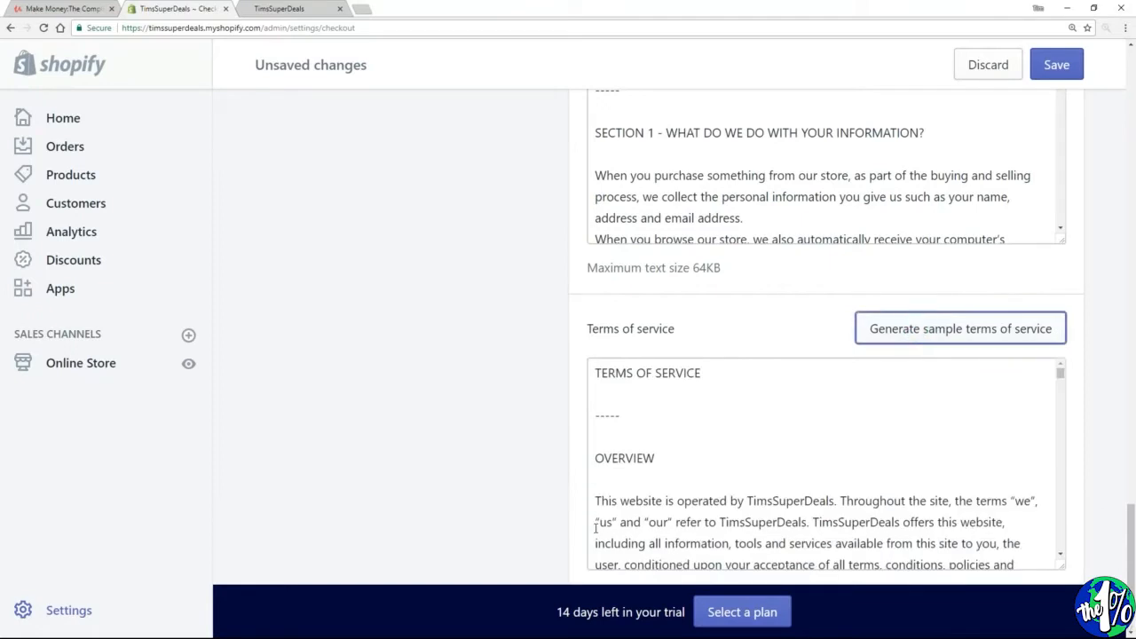
pyautogui.click(1046, 71)
# - Copy the entire text of the generated refund policy
pyautogui.scroll(6, 524, 419)
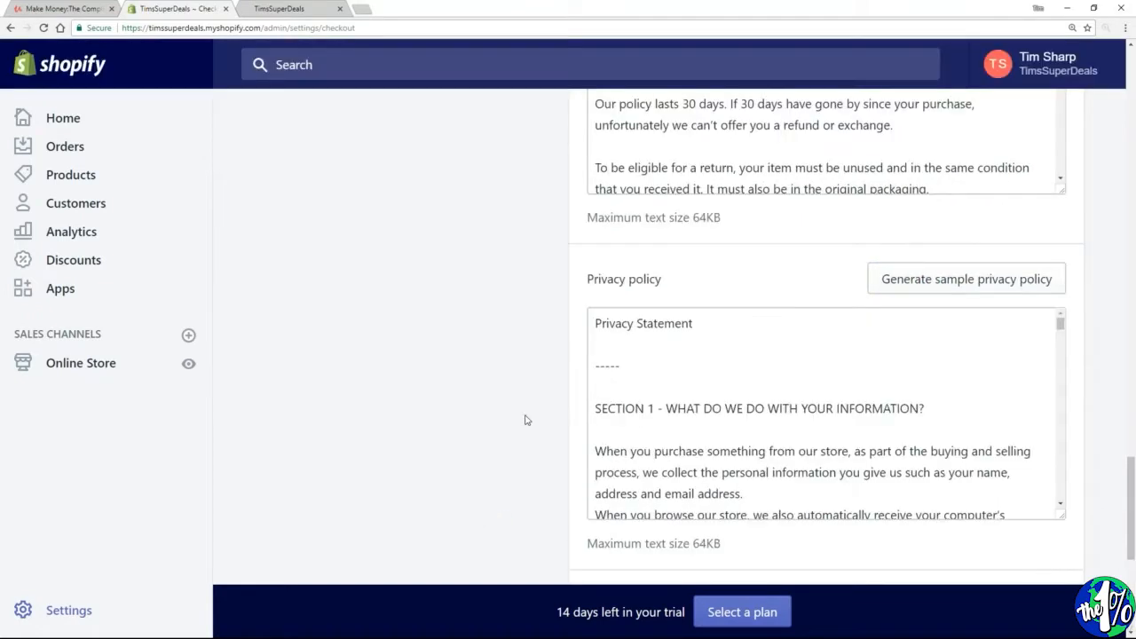
pyautogui.scroll(1, 524, 420)
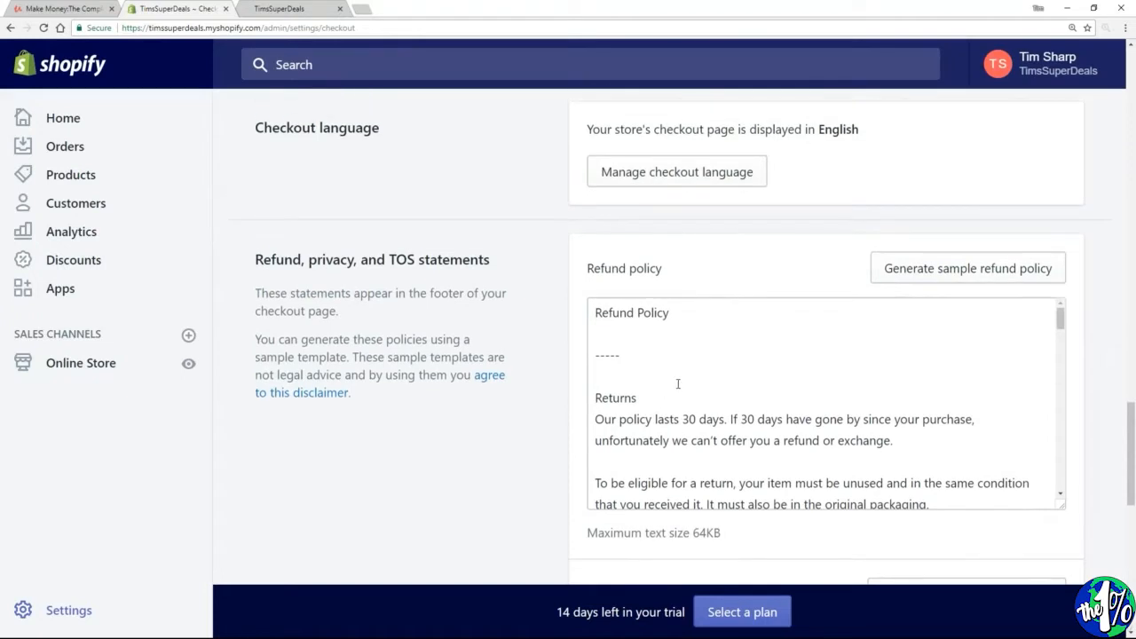
pyautogui.click(692, 384)
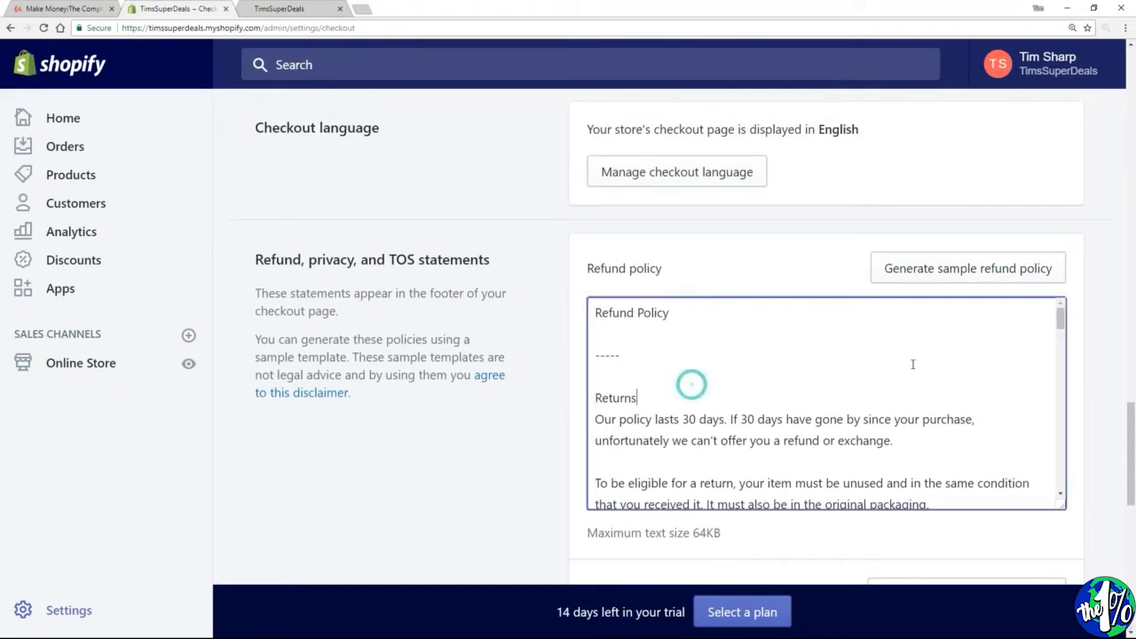
pyautogui.hotkey('ctrl', 'a')
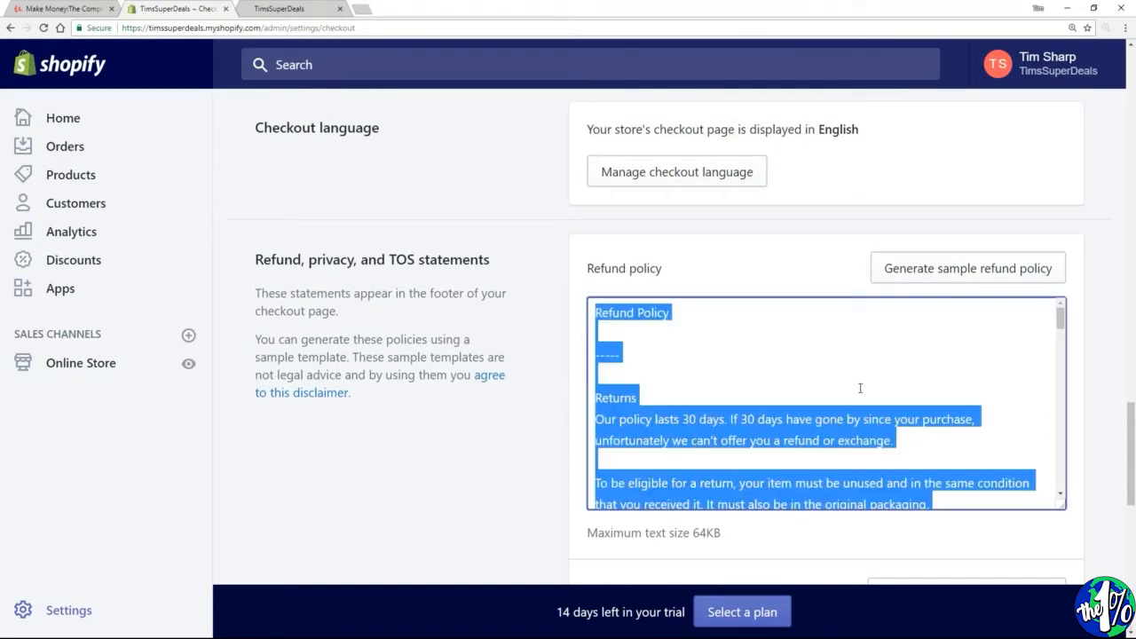
pyautogui.rightClick(860, 388)
pyautogui.click(862, 412)
pyautogui.click(124, 478)
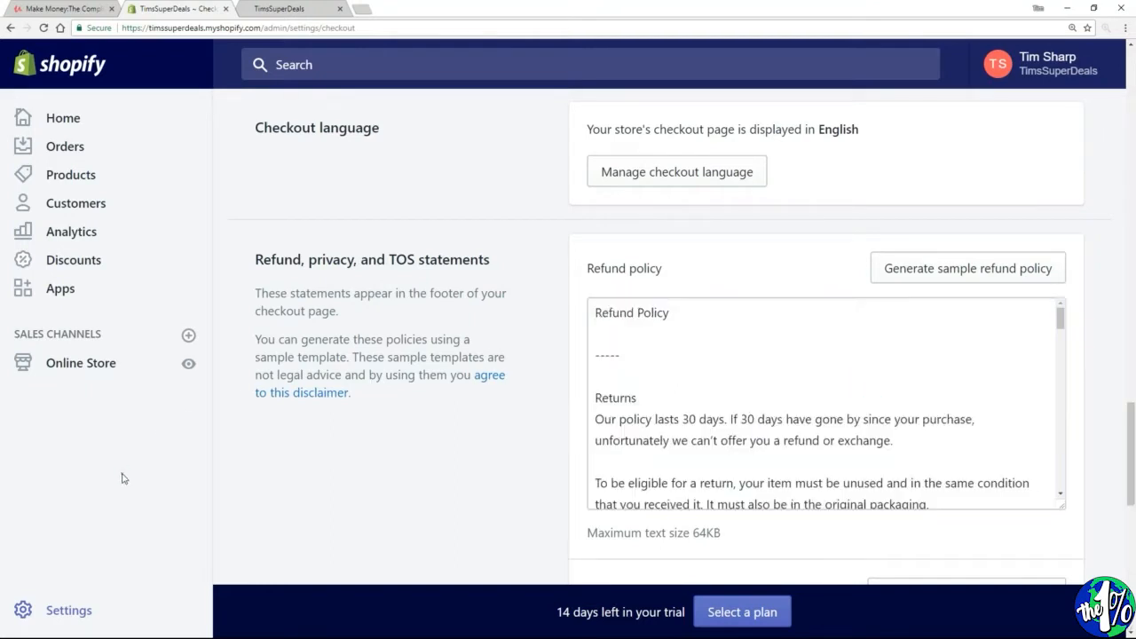
# - Add another page to the online store and title it "Refund Policy"
pyautogui.click(62, 371)
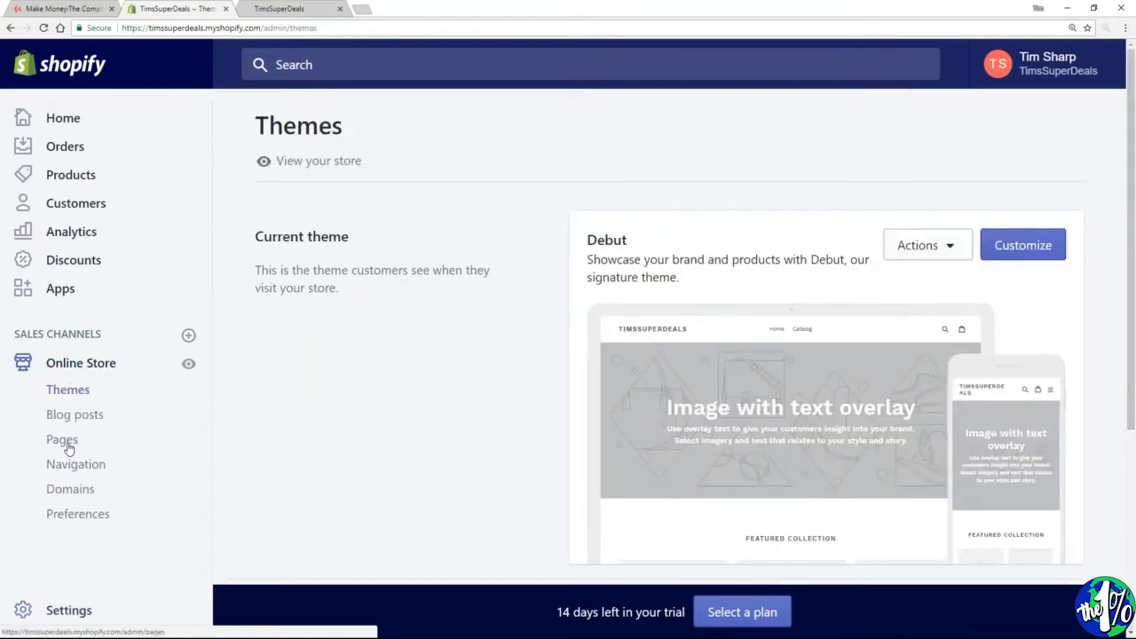
pyautogui.click(64, 439)
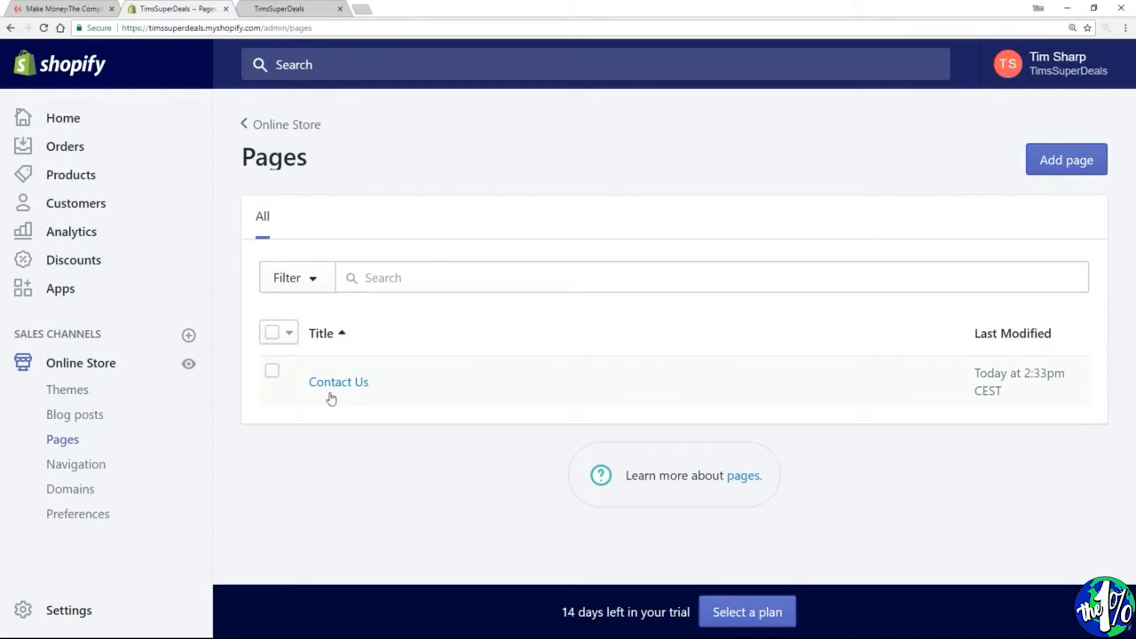
pyautogui.click(1076, 167)
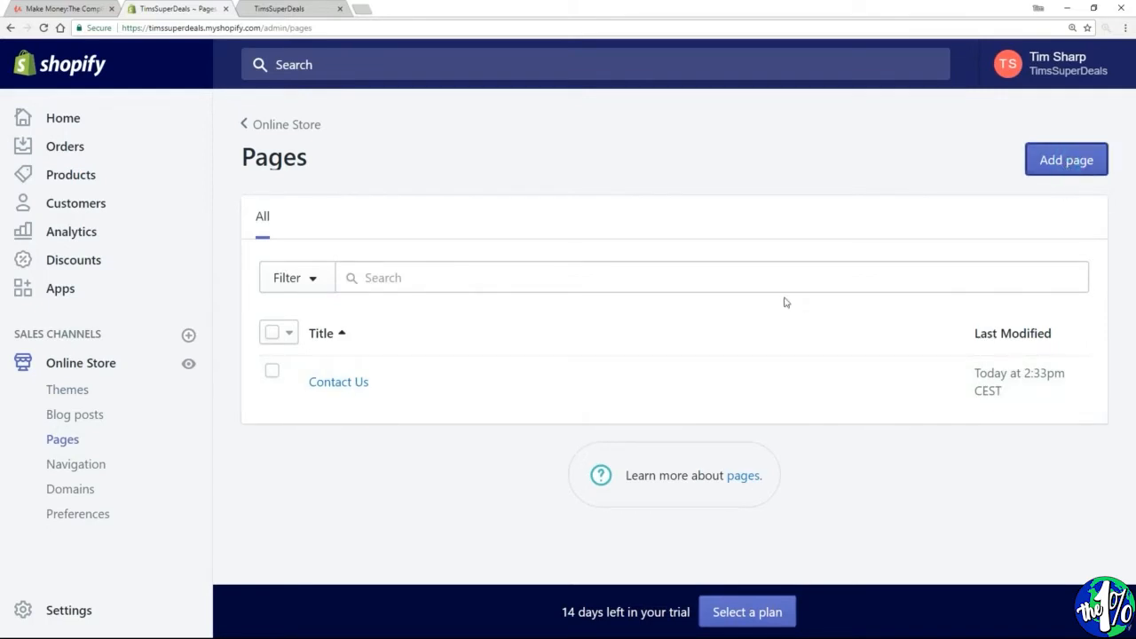
pyautogui.click(600, 293)
pyautogui.write('Refud ')
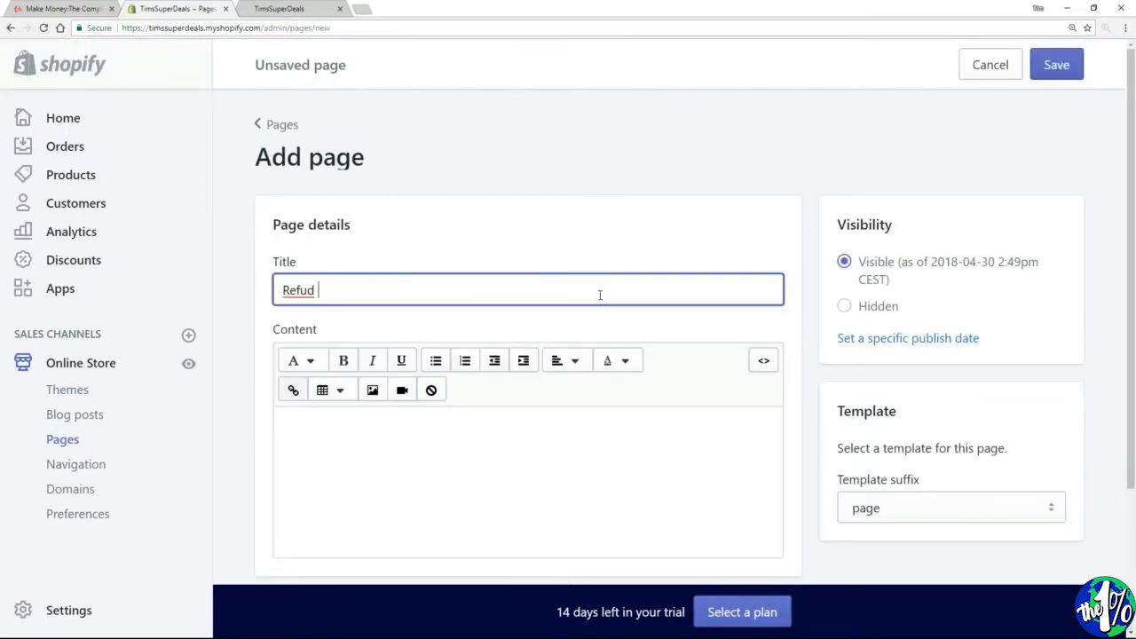
pyautogui.write('Policy')
pyautogui.press('Left')
pyautogui.press('Left')
pyautogui.press('Left')
pyautogui.write('n')
# - Paste the copied refund policy text into the page's content and save the page
pyautogui.rightClick(332, 434)
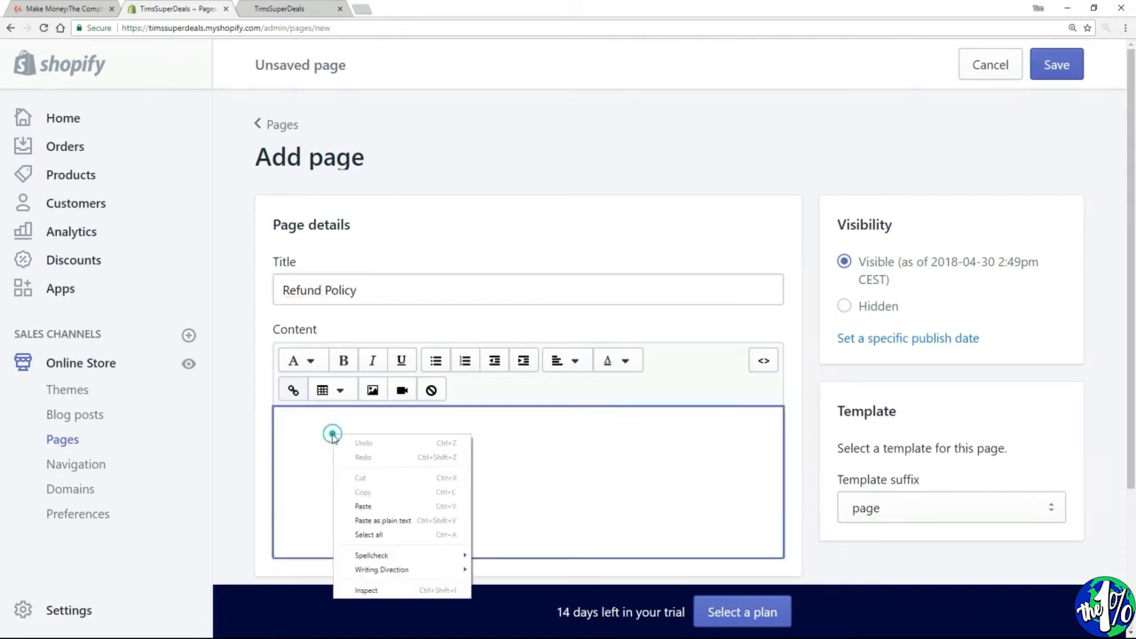
pyautogui.click(363, 506)
pyautogui.scroll(10, 477, 487)
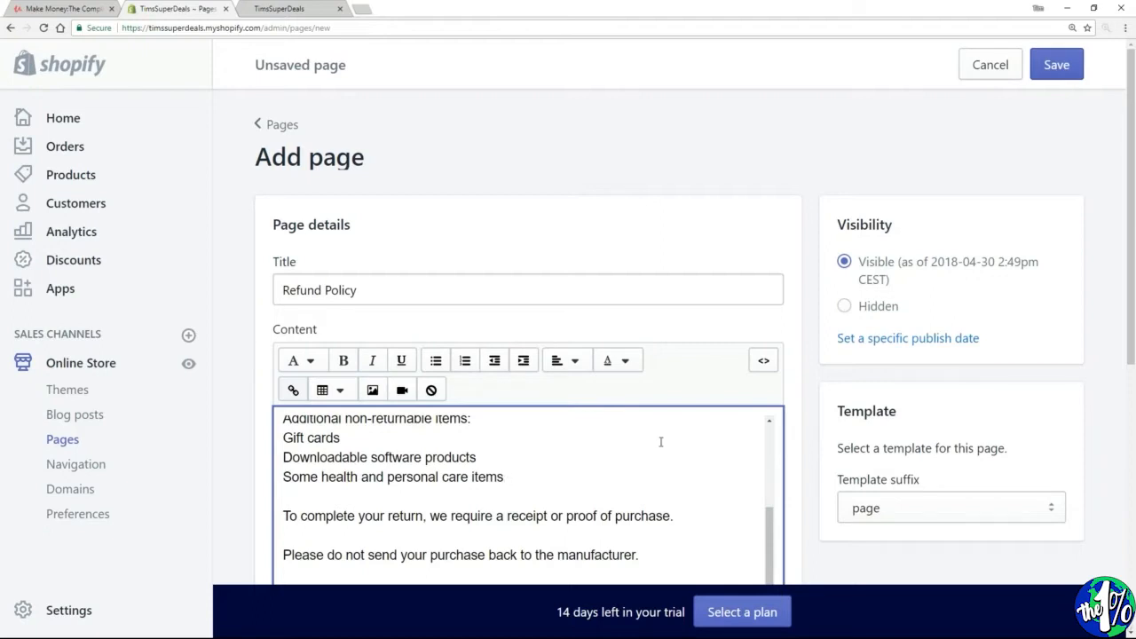
pyautogui.click(1062, 69)
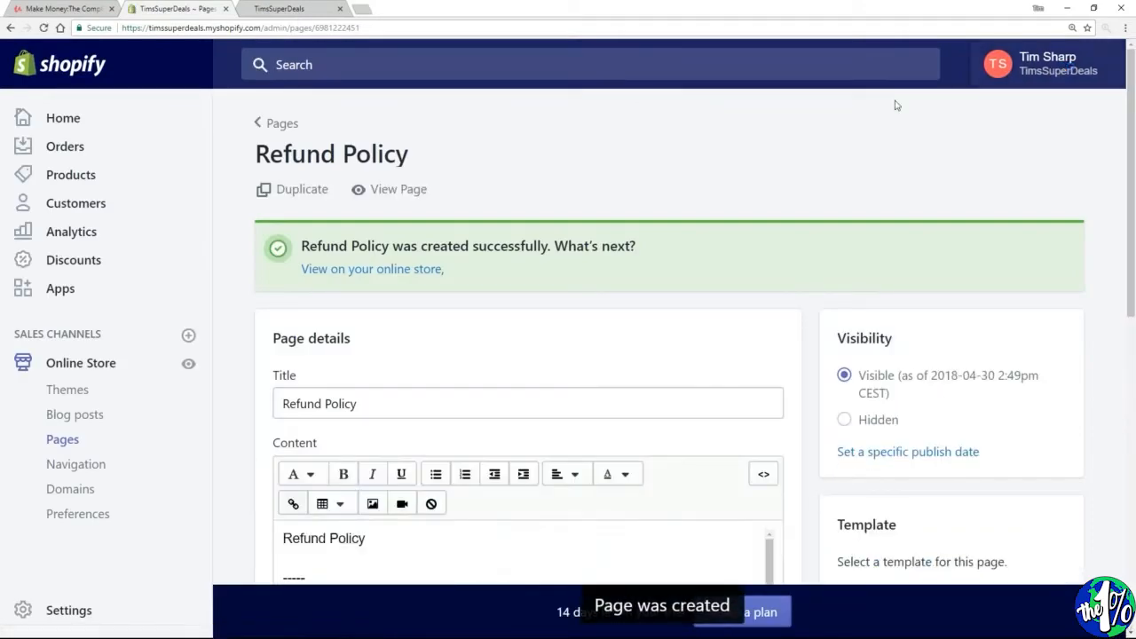
# - Select the entire text of the generated privacy policy in the checkout settings
pyautogui.click(68, 614)
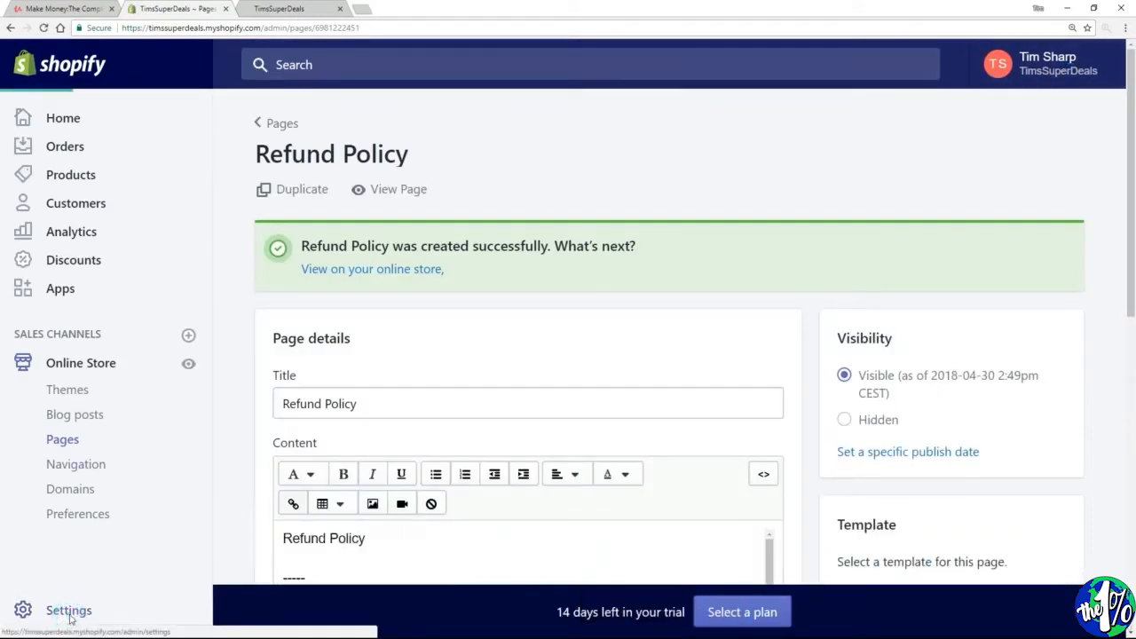
pyautogui.click(364, 392)
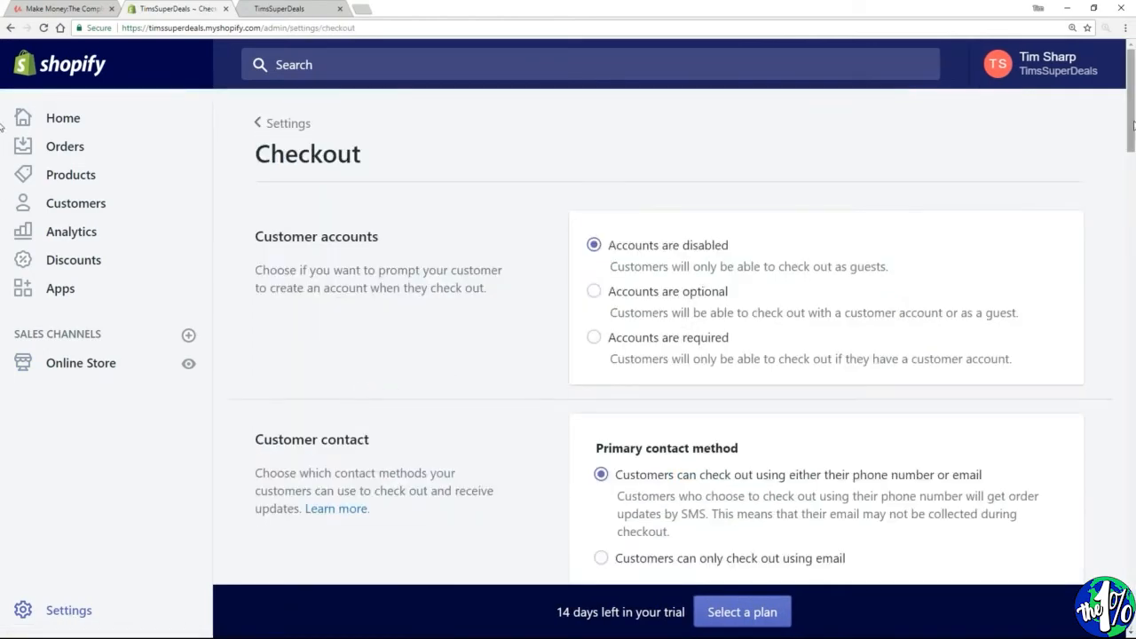
pyautogui.scroll(-10, 3, 410)
pyautogui.moveTo(1134, 410); pyautogui.dragTo(1131, 559)
pyautogui.click(850, 330)
pyautogui.rightClick(850, 330)
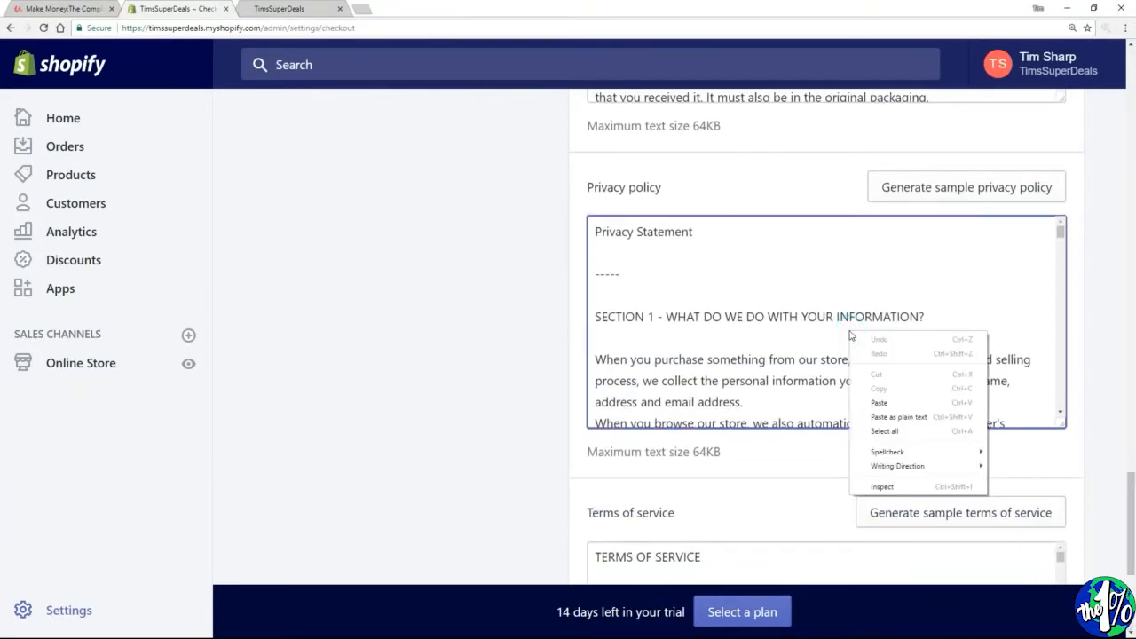
pyautogui.hotkey('ctrl', 'a')
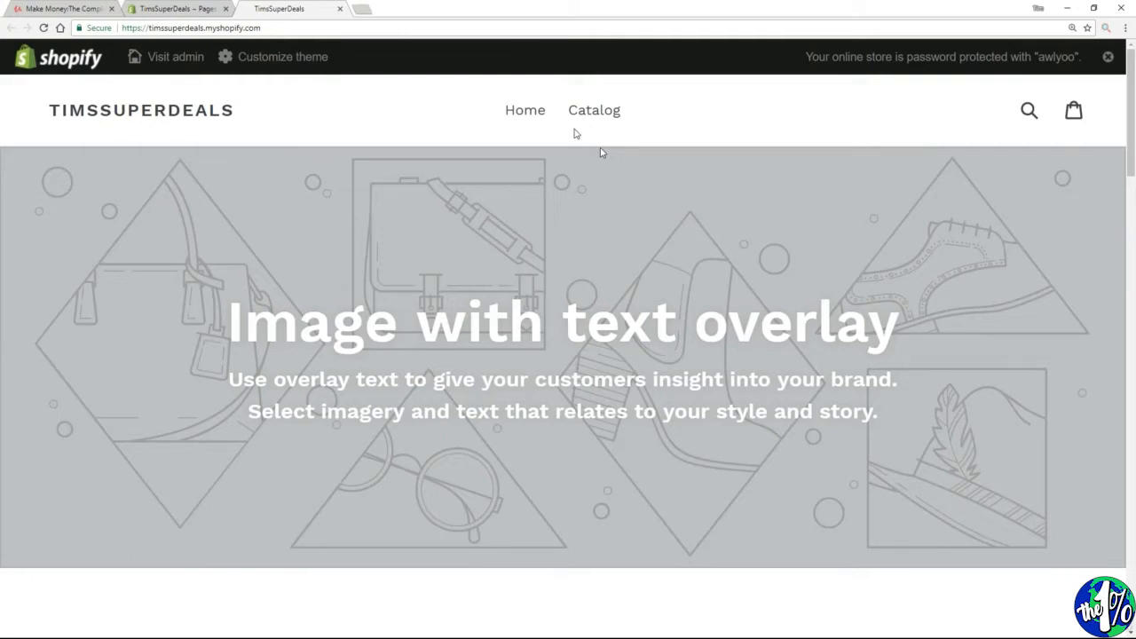
# - Open the online store's navigation menus and inspect the header and footer of the storefront
pyautogui.click(177, 9)
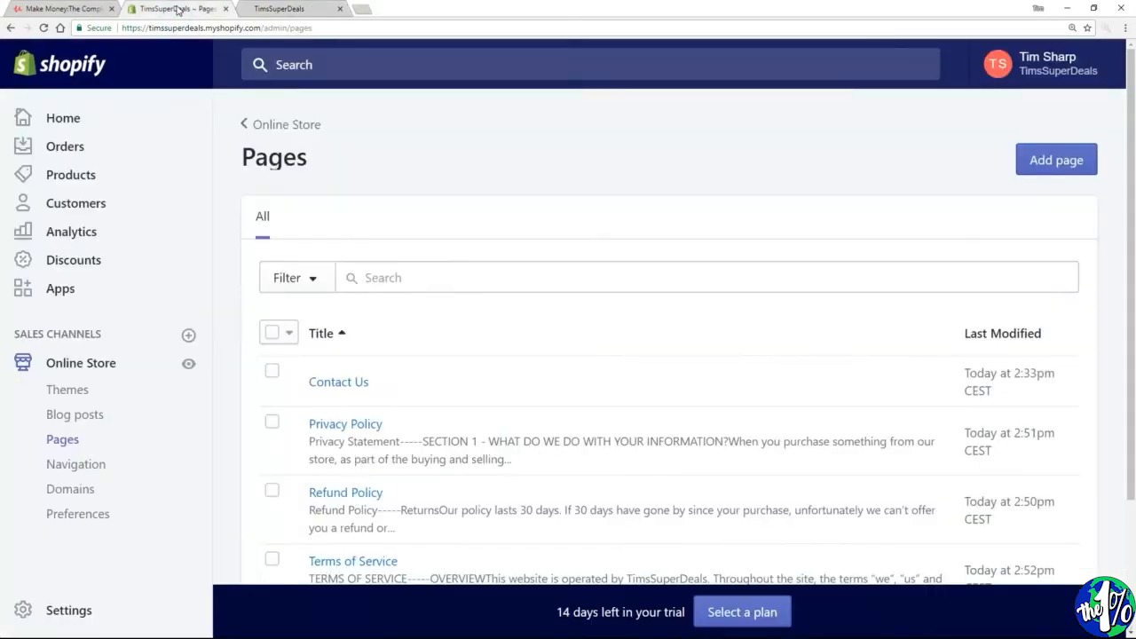
pyautogui.click(79, 468)
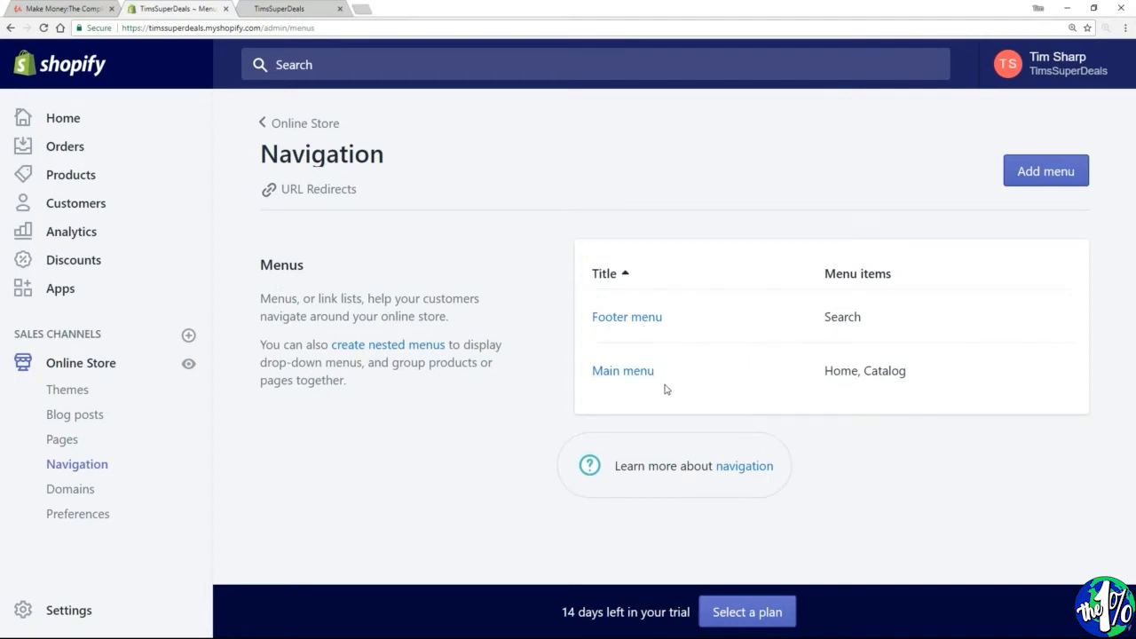
pyautogui.click(304, 9)
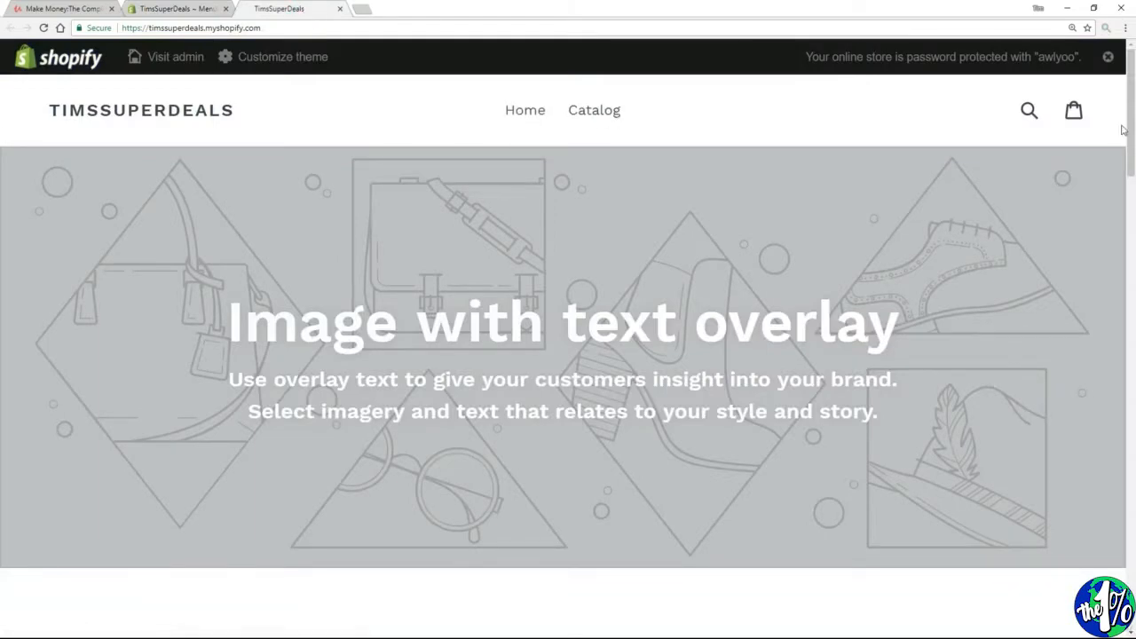
pyautogui.moveTo(1125, 127); pyautogui.dragTo(3, 591)
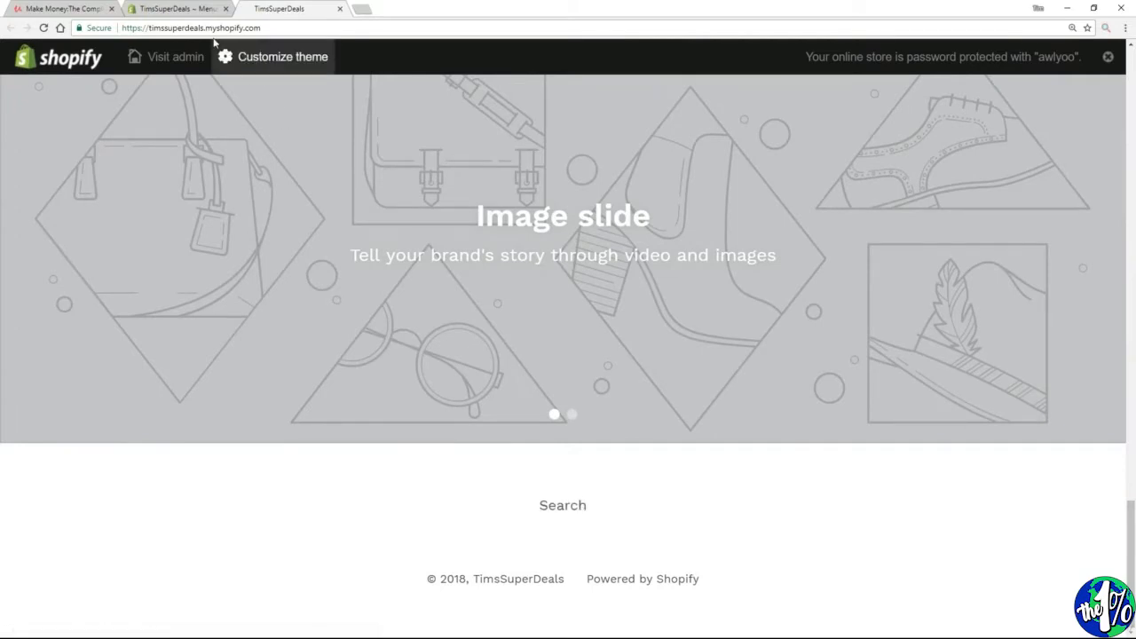
# - Add a "Contact Us" item linked to the Contact Us page to the main menu and save the menu
pyautogui.click(180, 10)
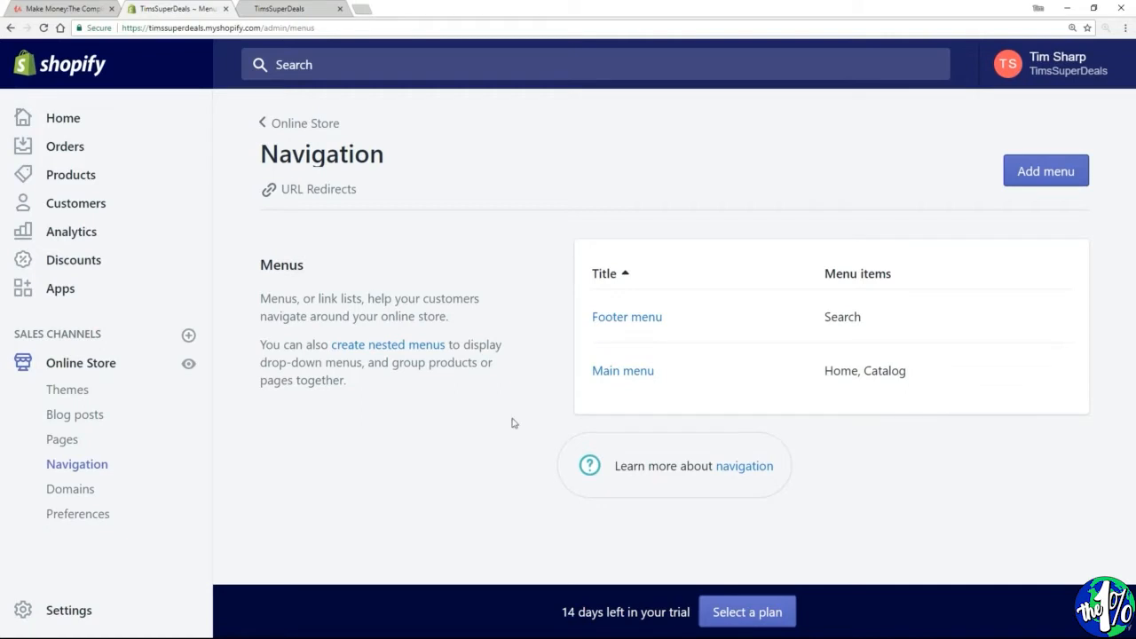
pyautogui.click(616, 373)
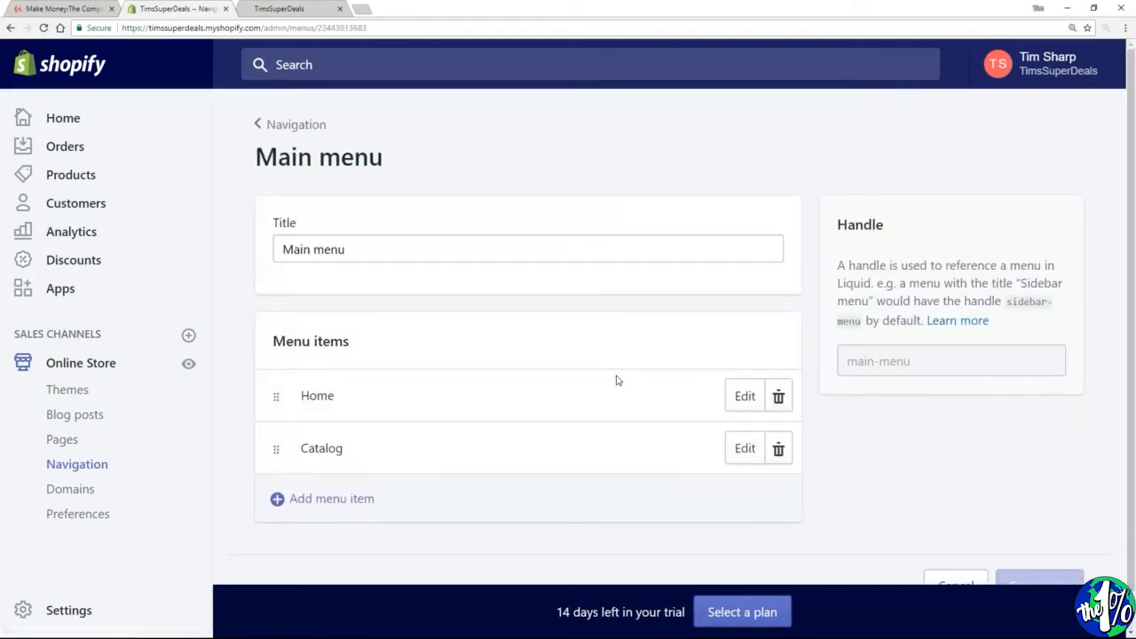
pyautogui.click(304, 501)
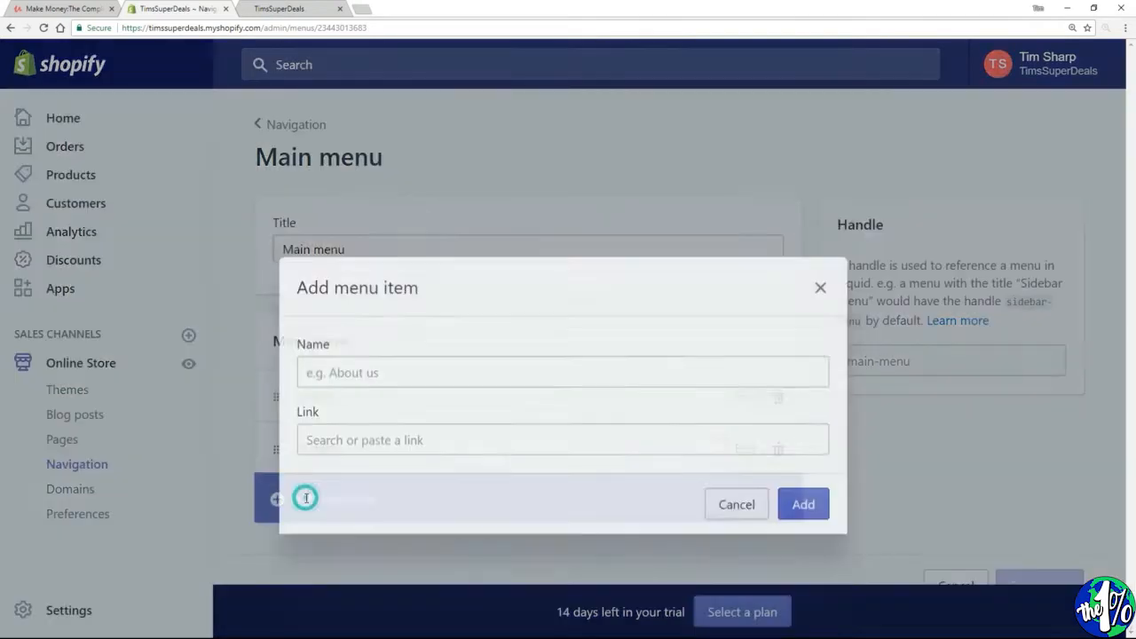
pyautogui.click(326, 349)
pyautogui.write('Contac')
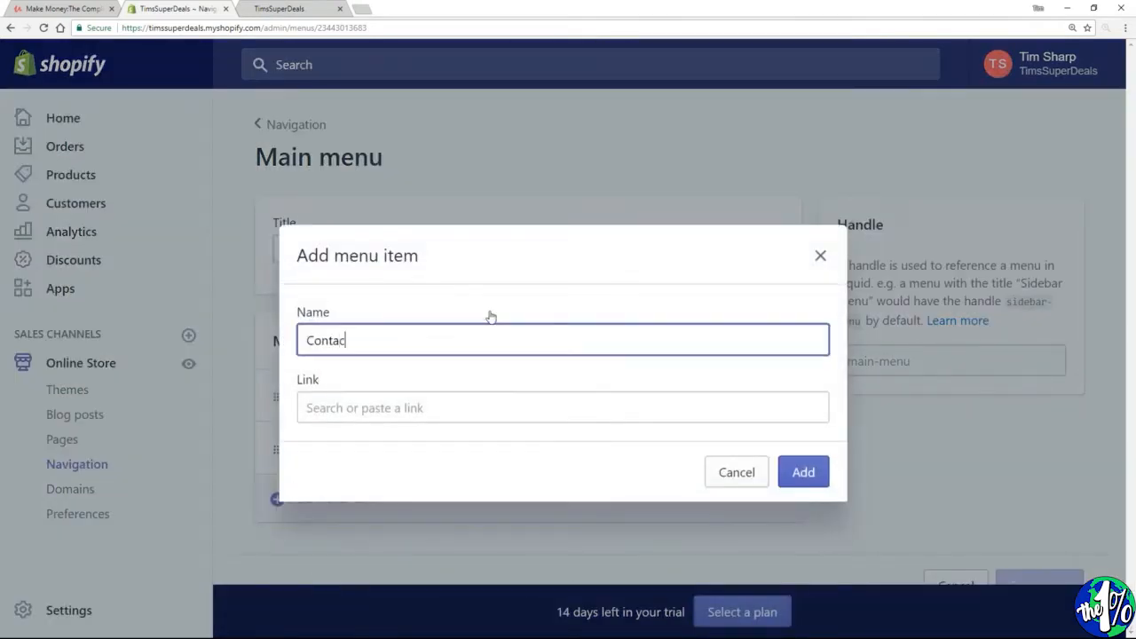
pyautogui.write('t Us')
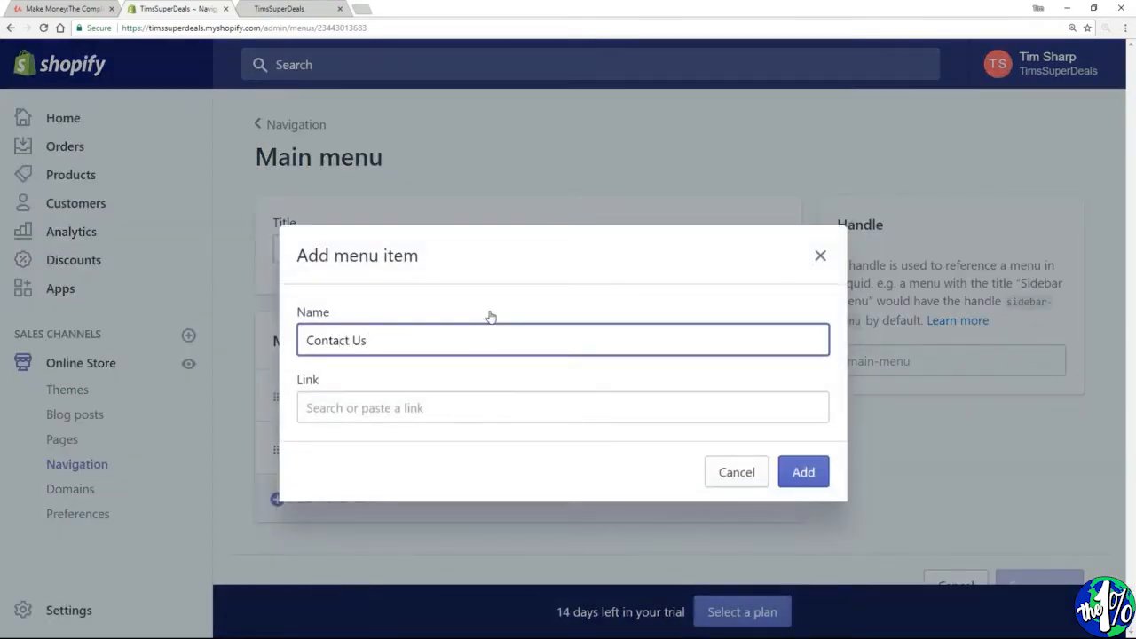
pyautogui.click(417, 406)
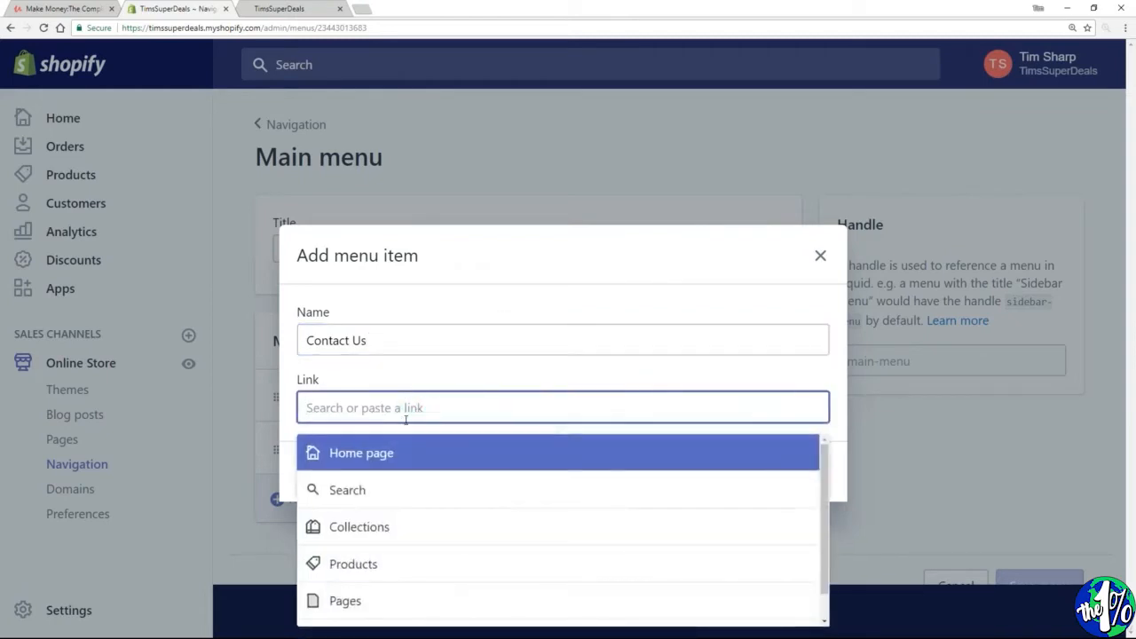
pyautogui.click(338, 603)
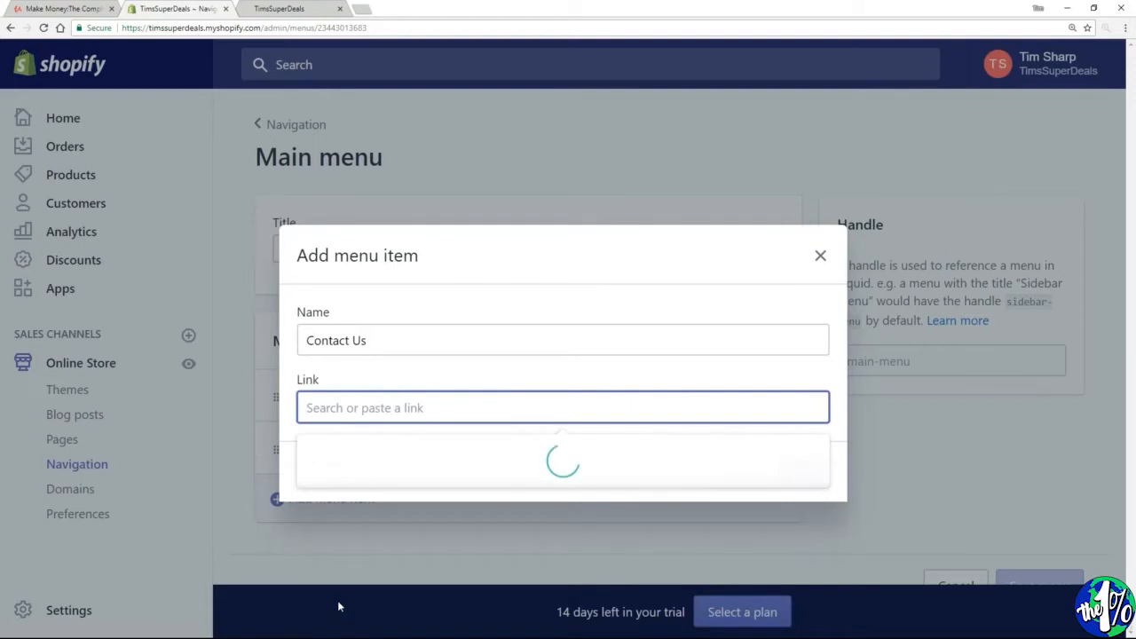
pyautogui.click(327, 508)
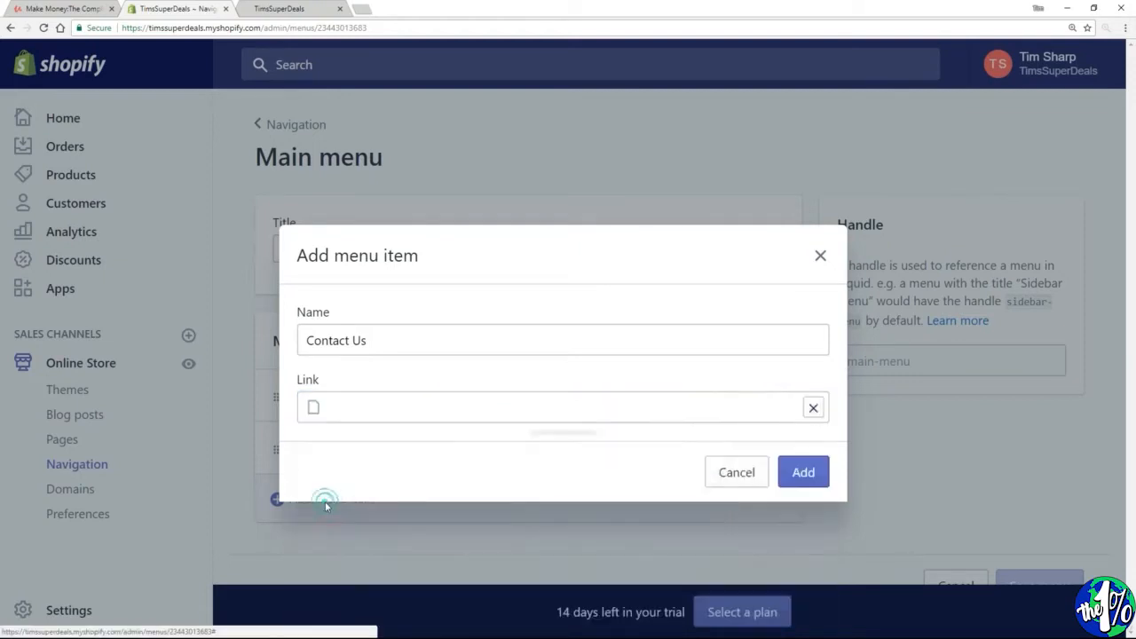
pyautogui.click(809, 475)
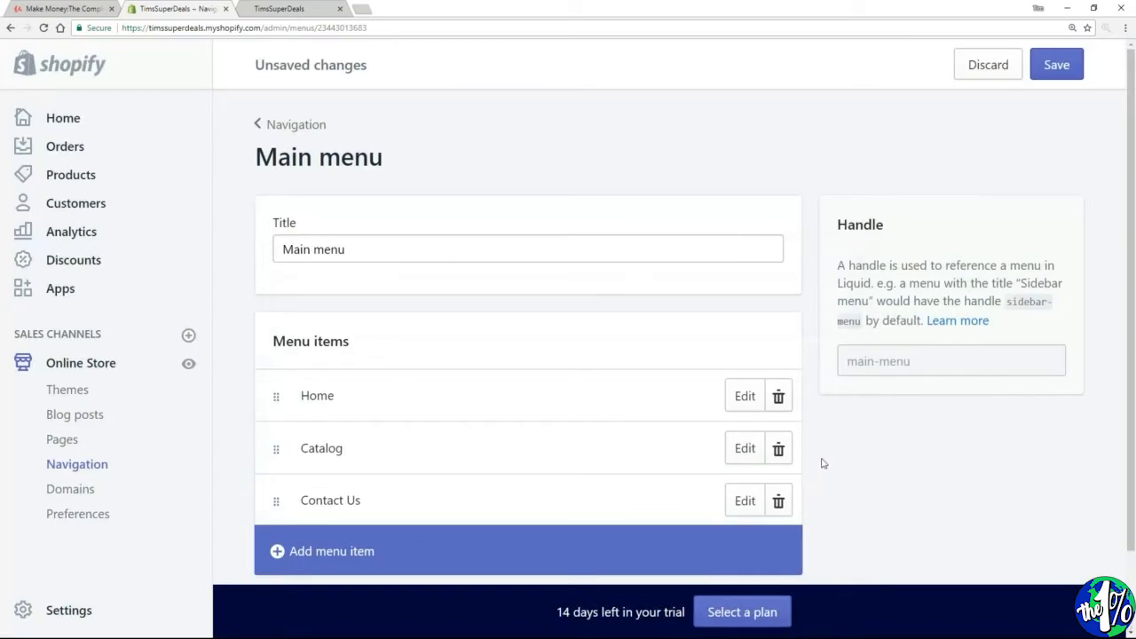
pyautogui.click(1044, 68)
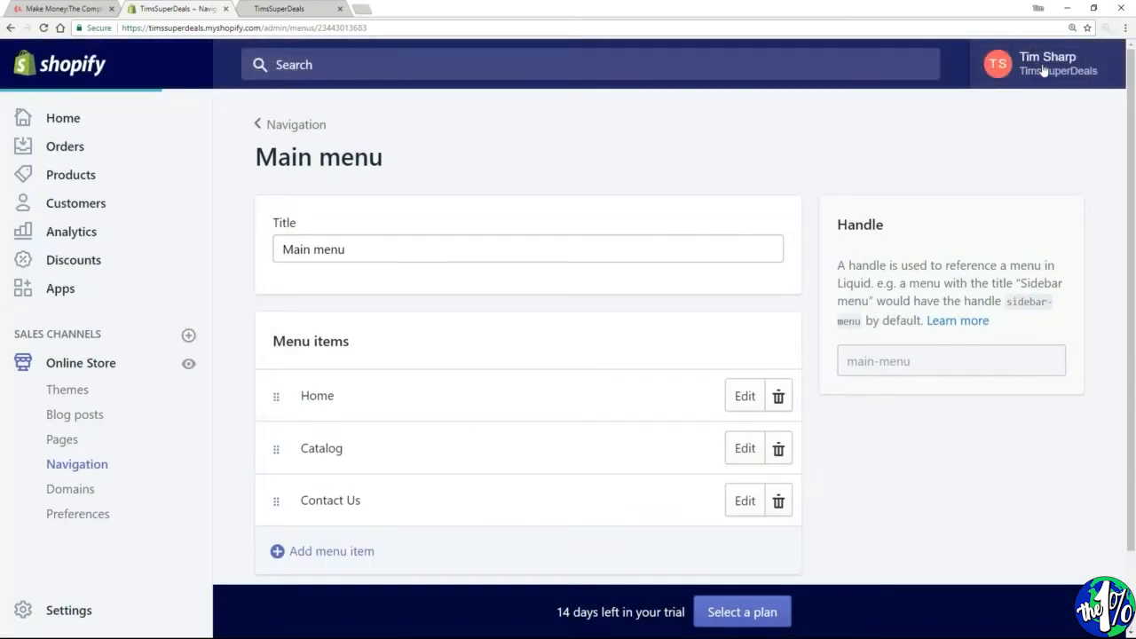
# - Reload the storefront and view the Contact Us page through its header link
pyautogui.click(277, 11)
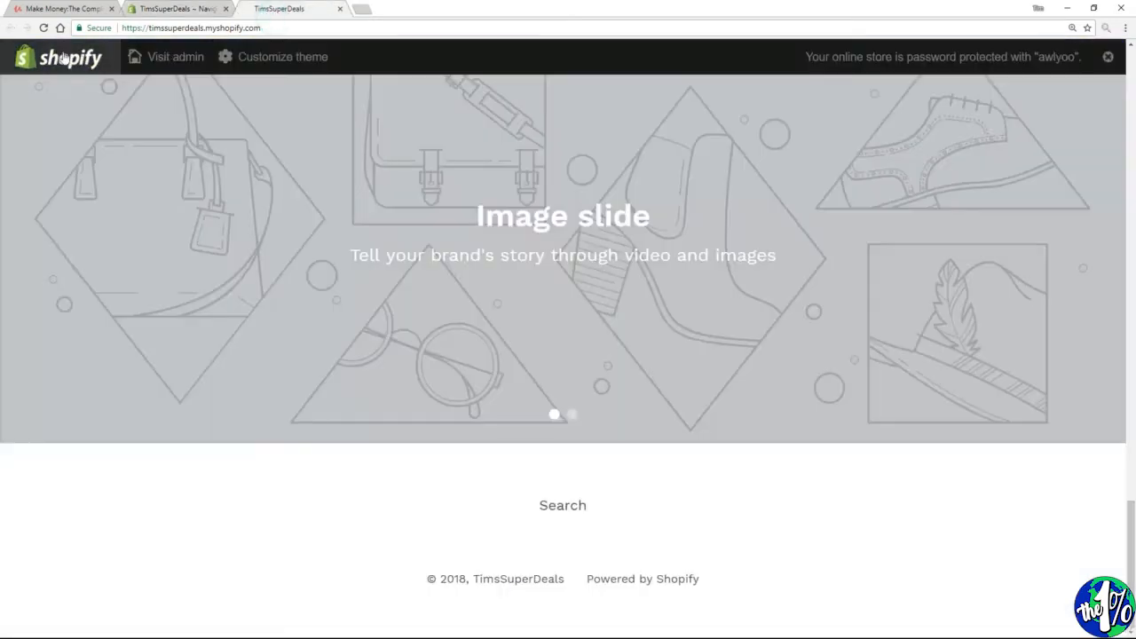
pyautogui.click(43, 28)
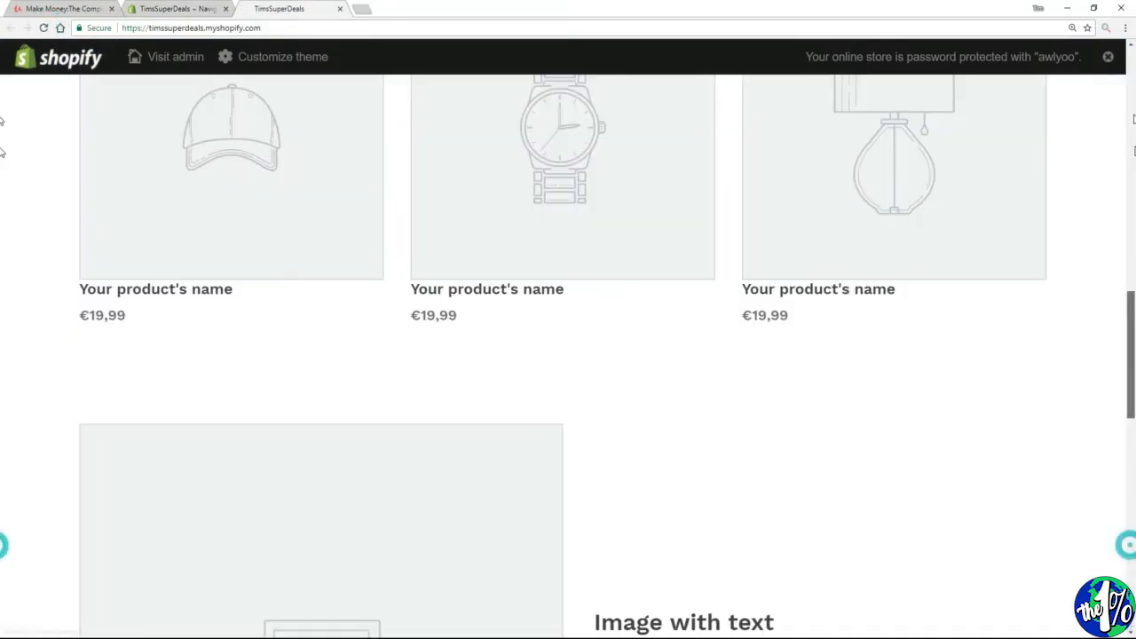
pyautogui.scroll(15, 2, 151)
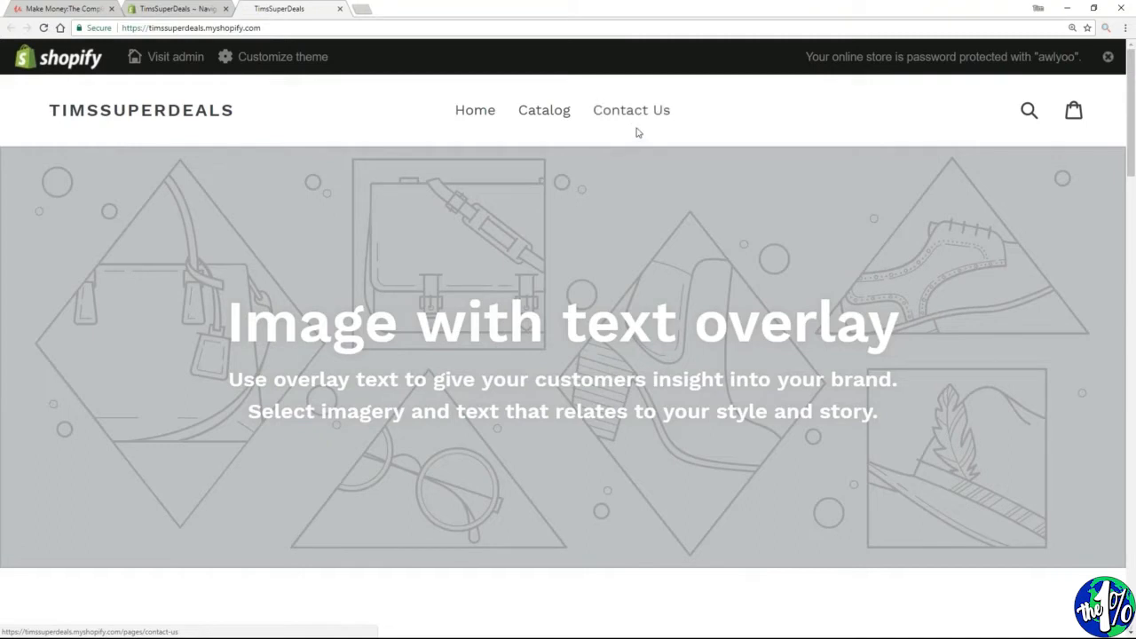
pyautogui.click(636, 116)
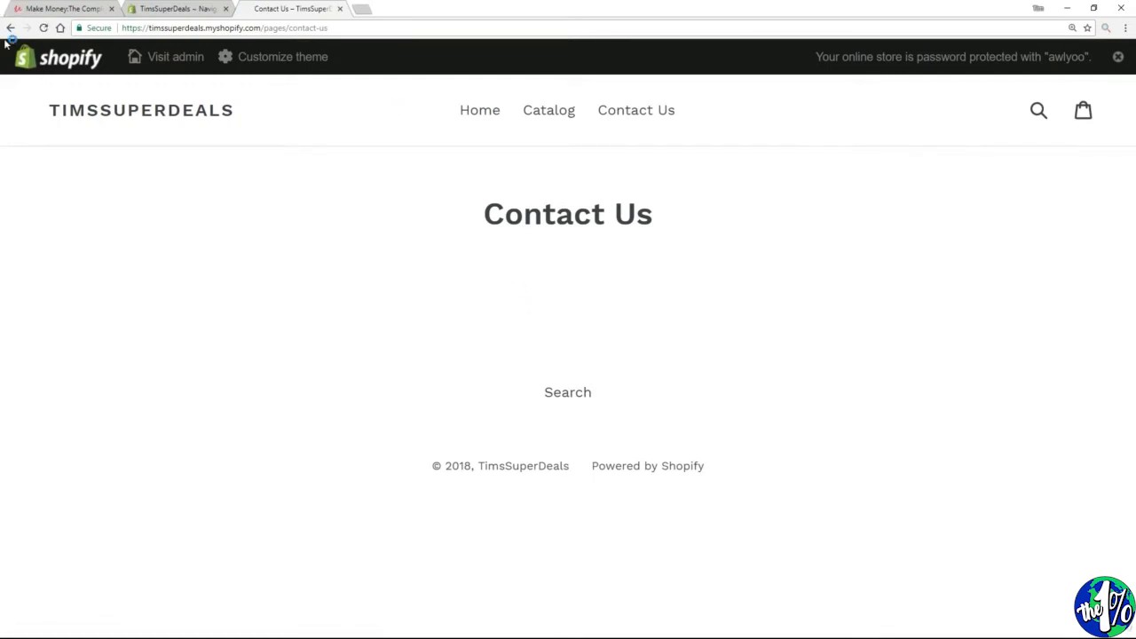
# - Add a "Privacy Policy" item linked to the Privacy Policy page to the store's footer menu
pyautogui.click(170, 9)
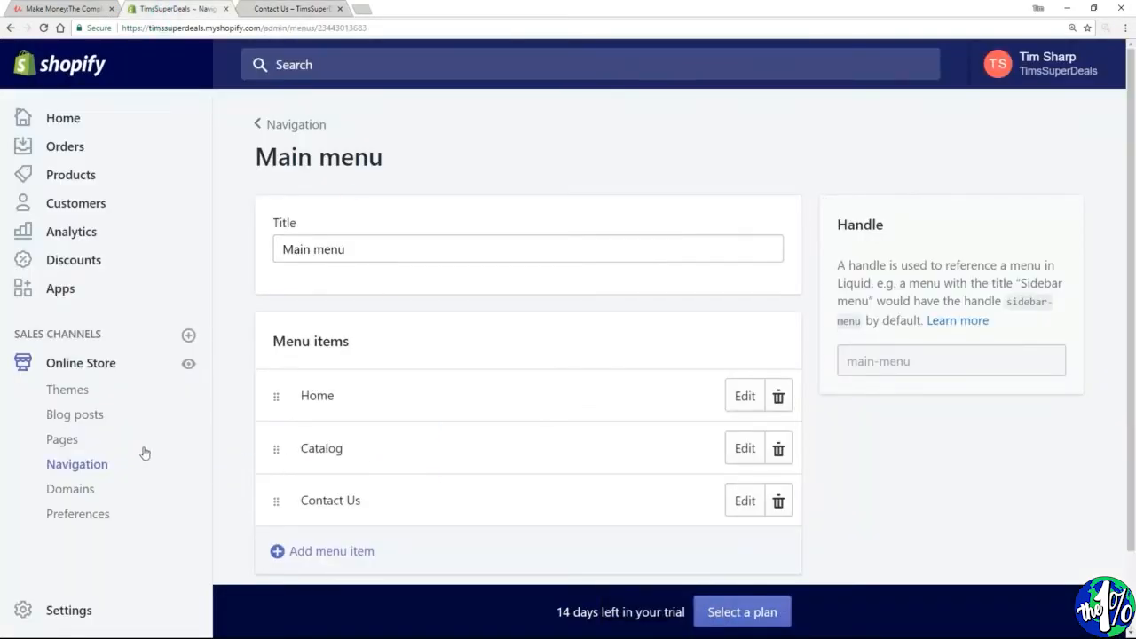
pyautogui.click(95, 465)
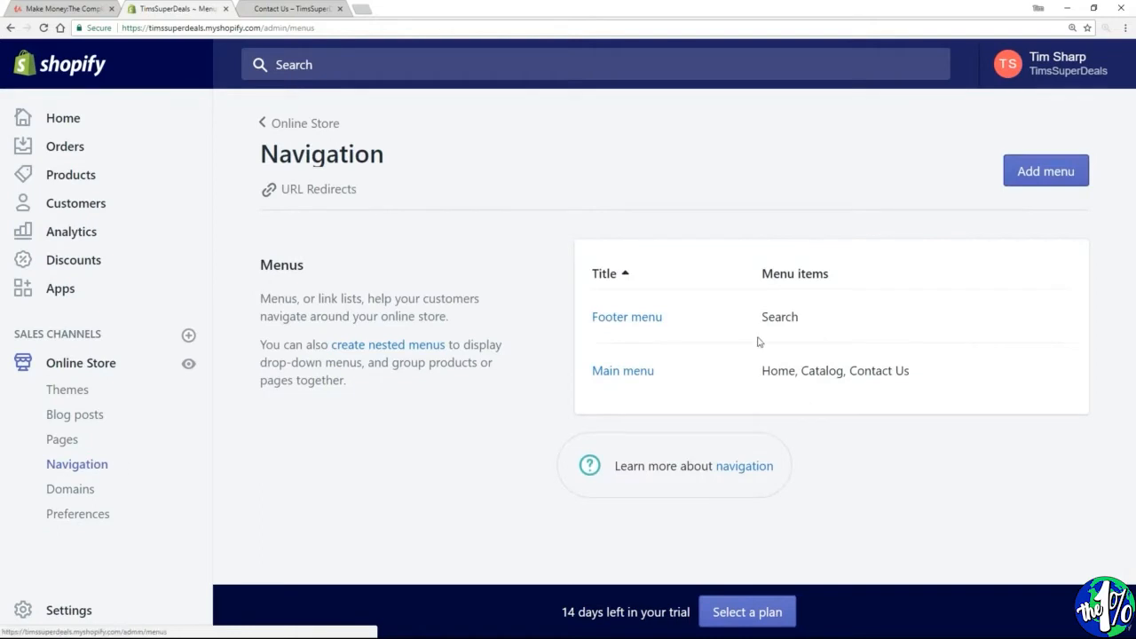
pyautogui.click(609, 325)
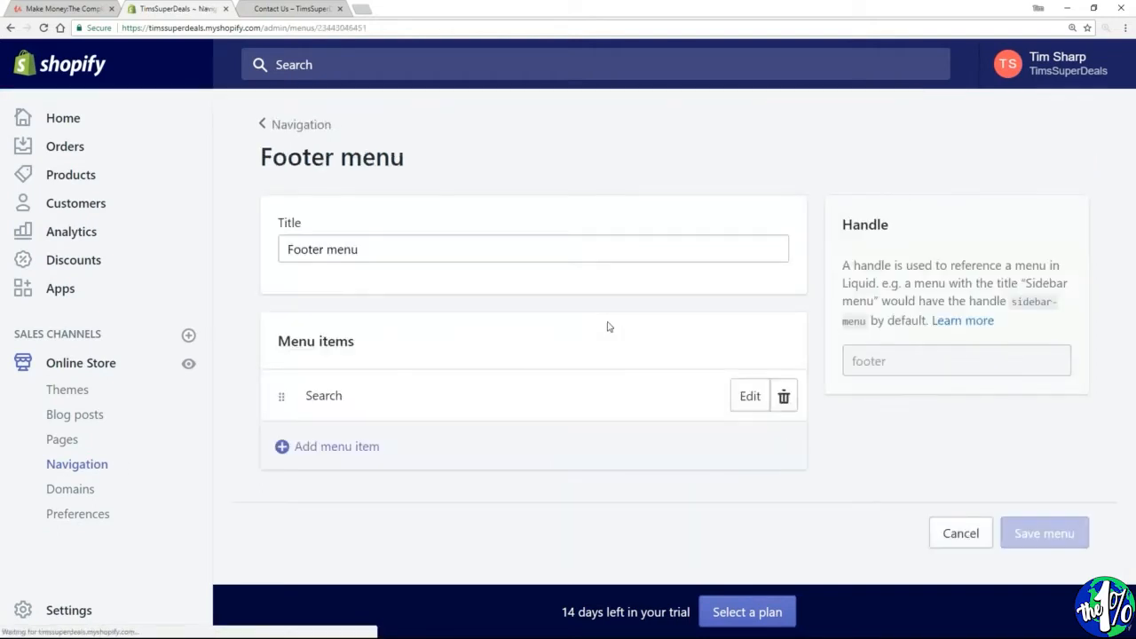
pyautogui.click(310, 454)
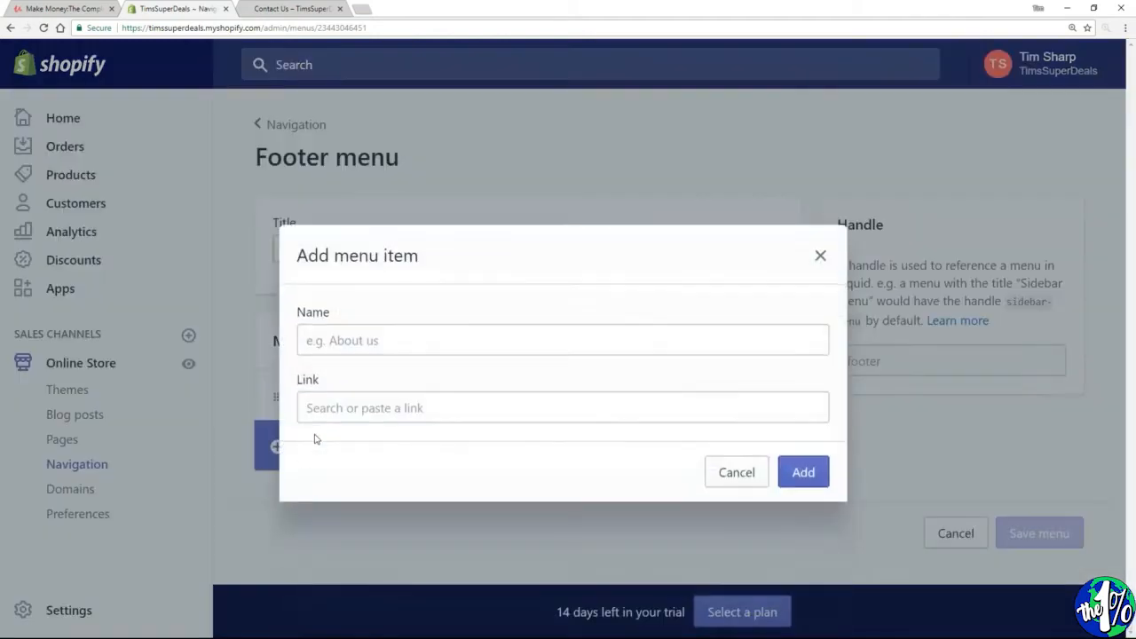
pyautogui.click(341, 343)
pyautogui.write('Pri')
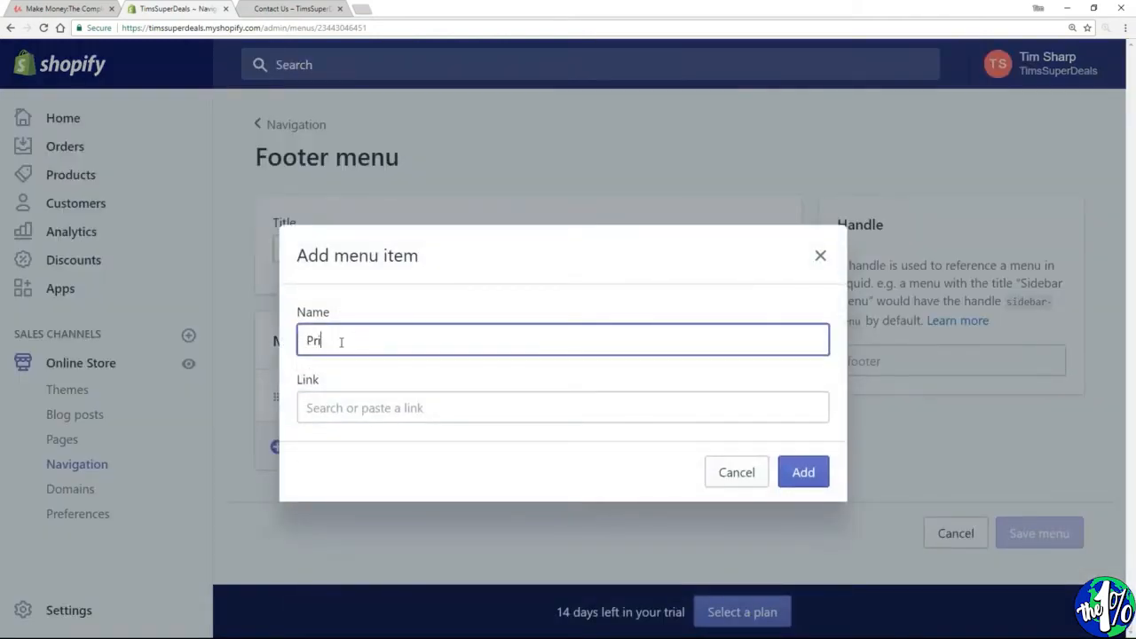
pyautogui.write('vacy Policy')
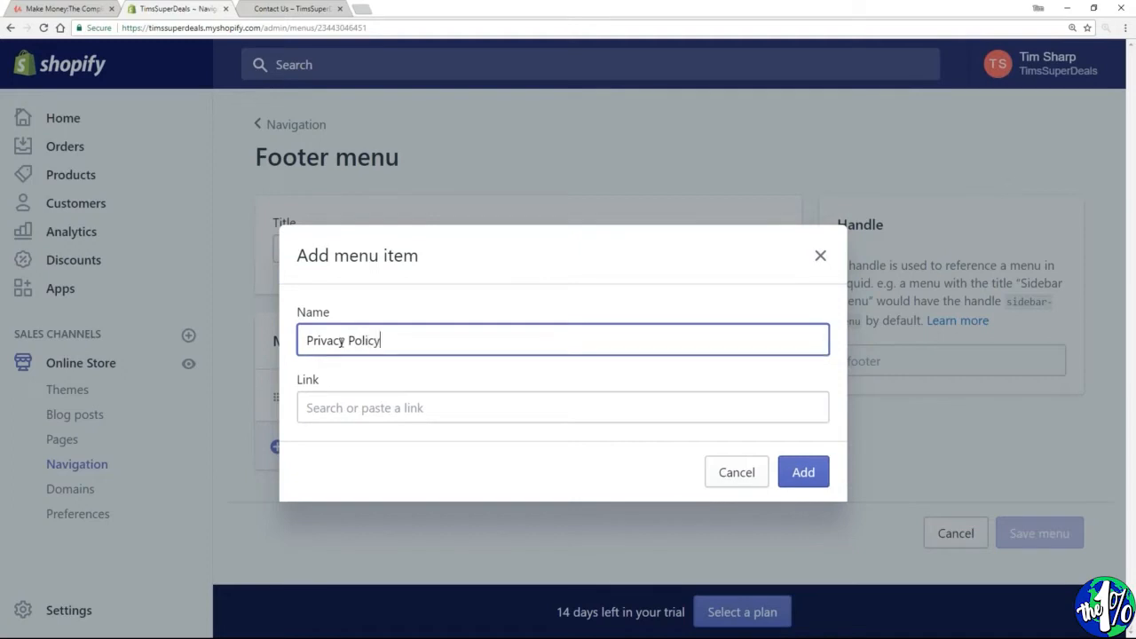
pyautogui.click(385, 401)
pyautogui.click(379, 603)
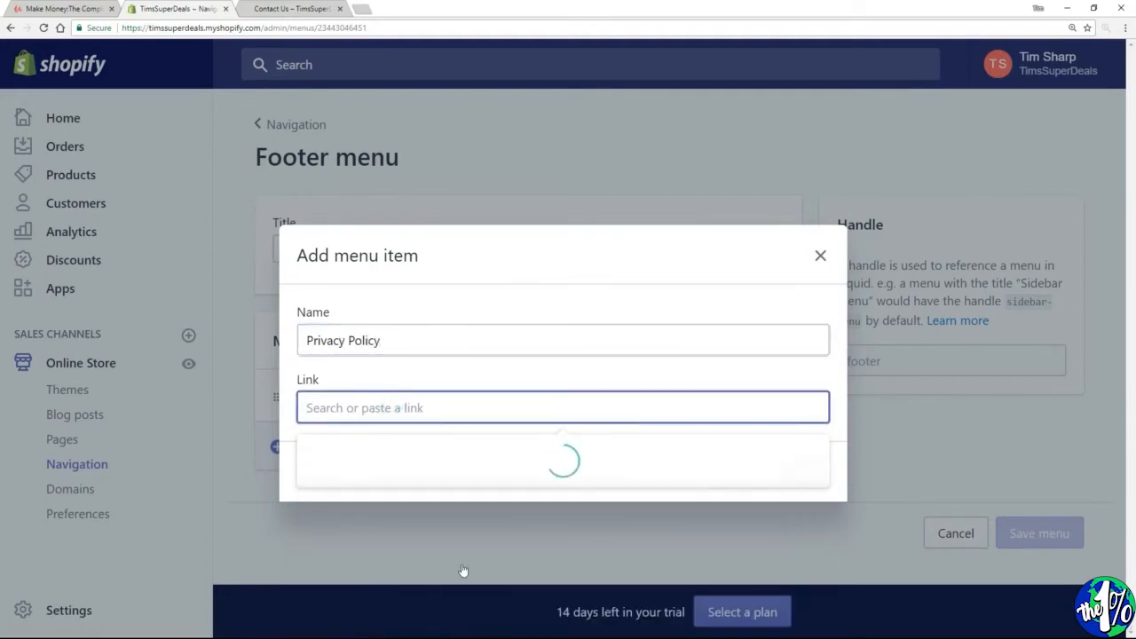
pyautogui.click(442, 535)
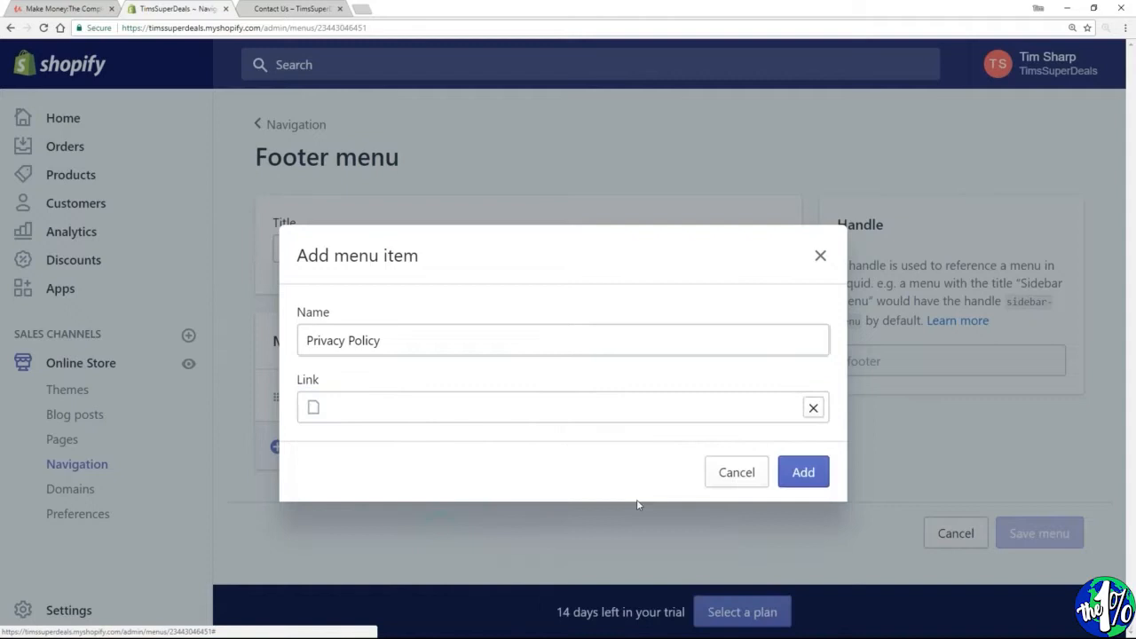
pyautogui.click(796, 474)
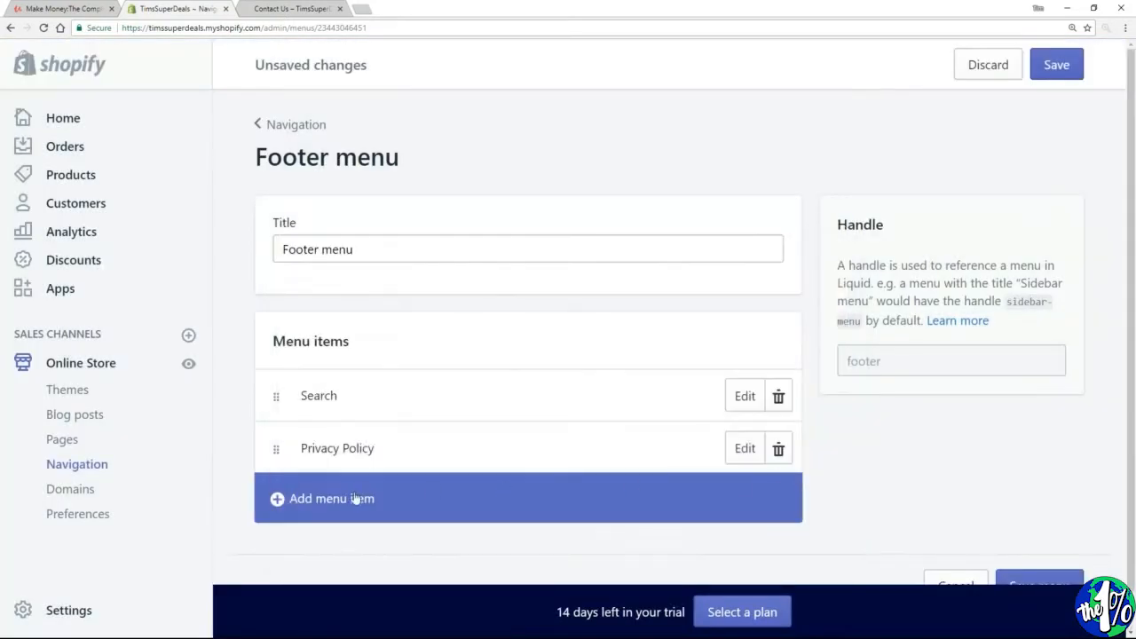
# - Add a "Refund Policy" item linked to the Refund Policy page to the footer menu
pyautogui.click(353, 498)
pyautogui.click(333, 339)
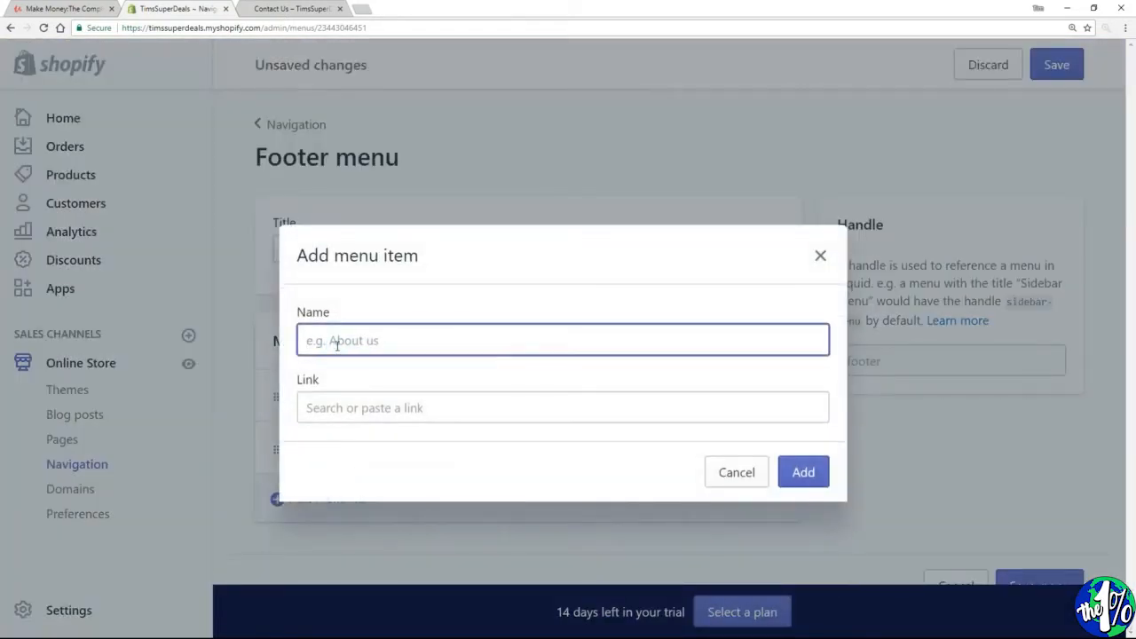
pyautogui.write('Rfund Policy')
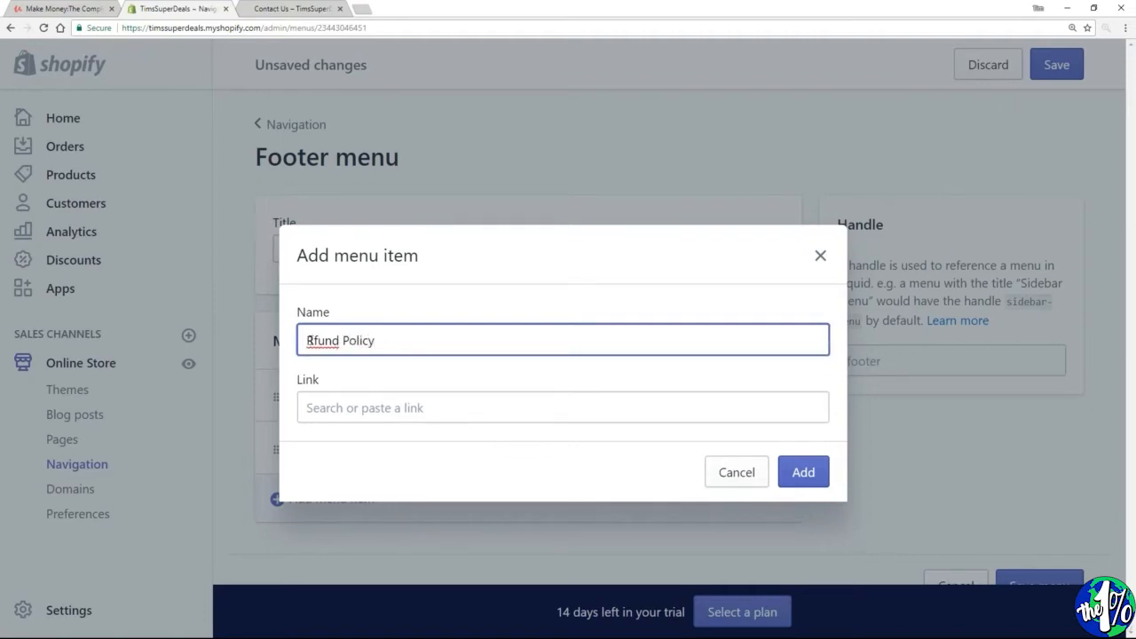
pyautogui.click(313, 341)
pyautogui.write('e')
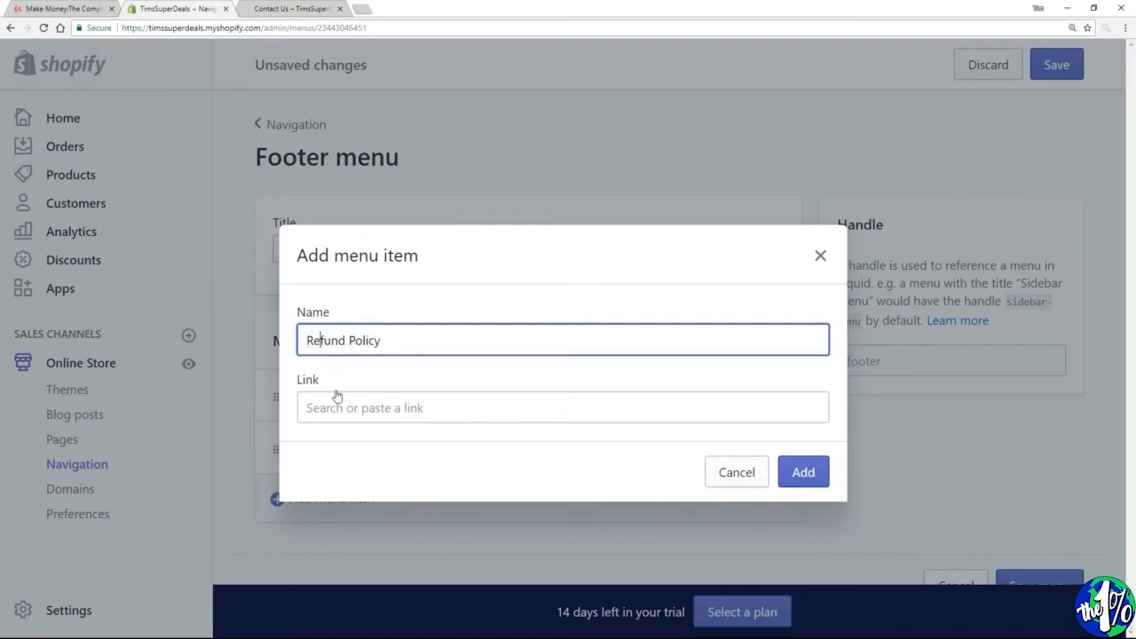
pyautogui.click(337, 407)
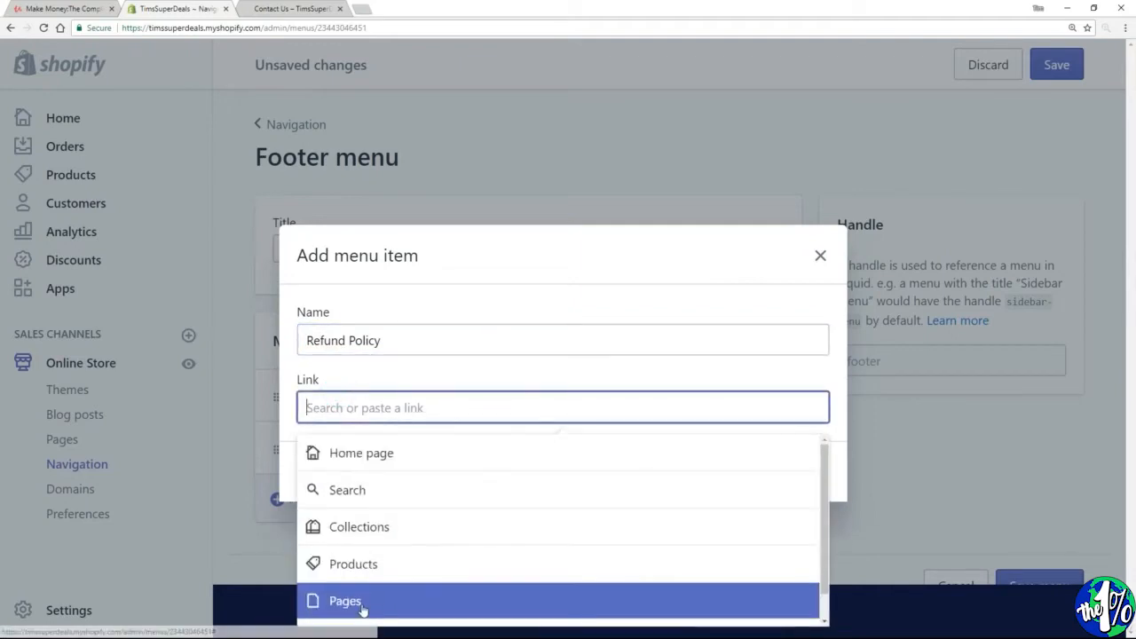
pyautogui.click(363, 601)
pyautogui.click(454, 570)
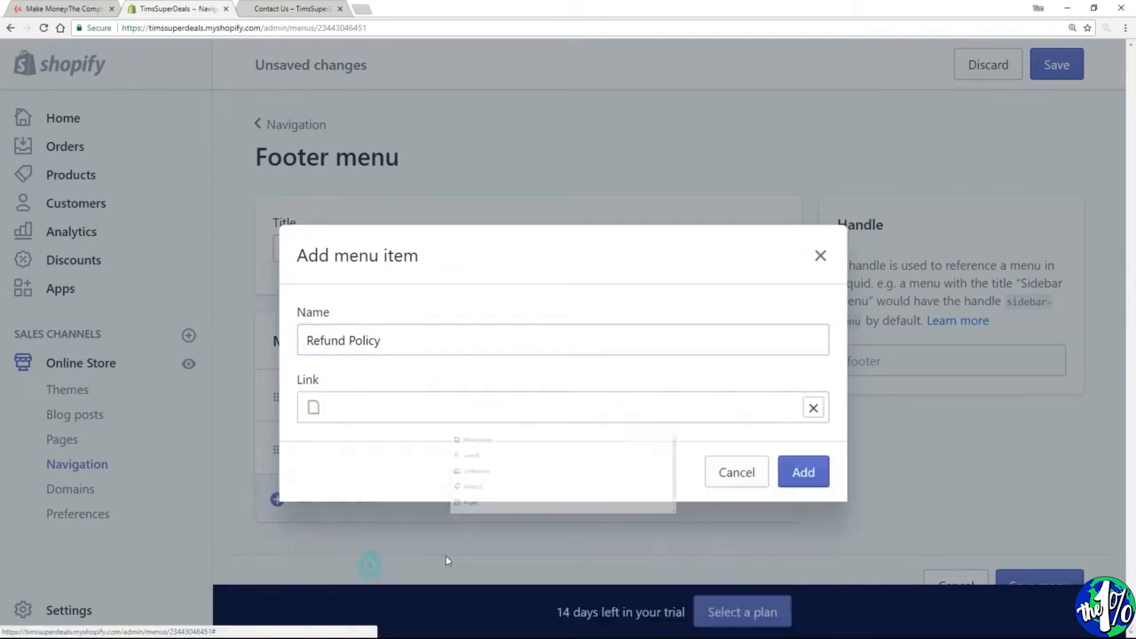
pyautogui.click(803, 475)
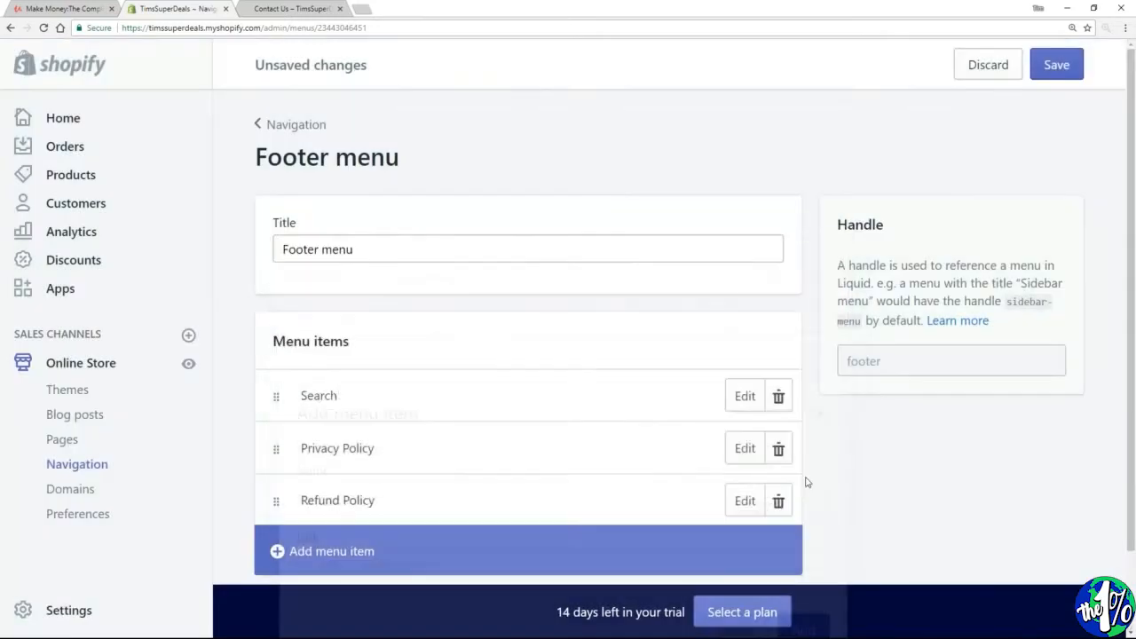
# - Add a "Terms of Service" item linked to the Terms of Service page to the footer menu and save the menu
pyautogui.click(370, 551)
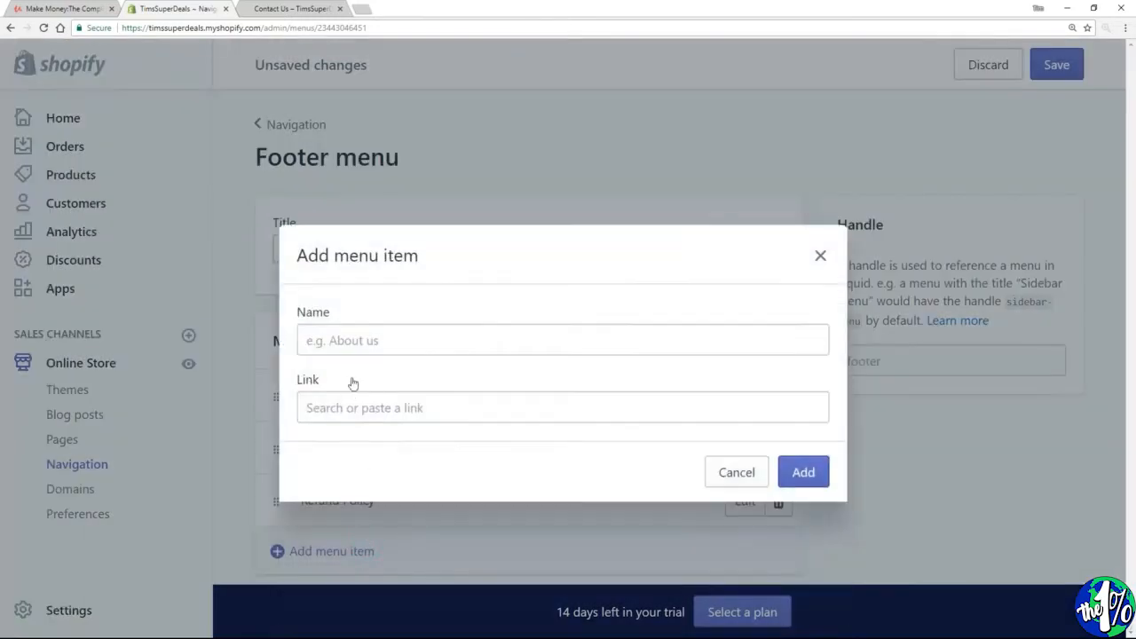
pyautogui.click(361, 339)
pyautogui.write('Terms ')
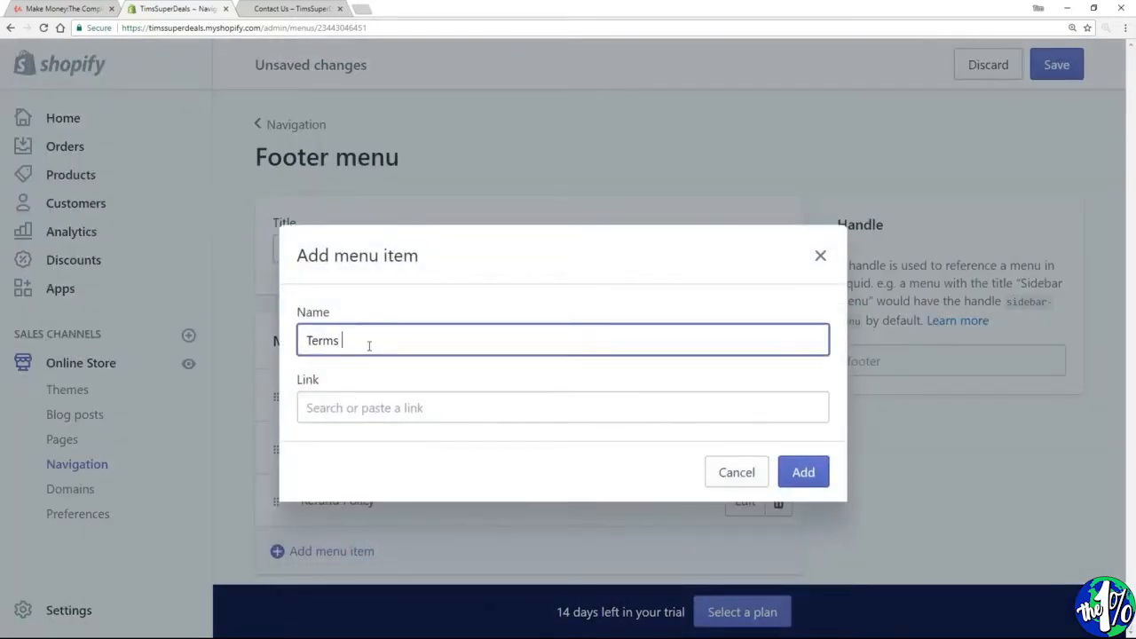
pyautogui.write('of Service')
pyautogui.click(408, 410)
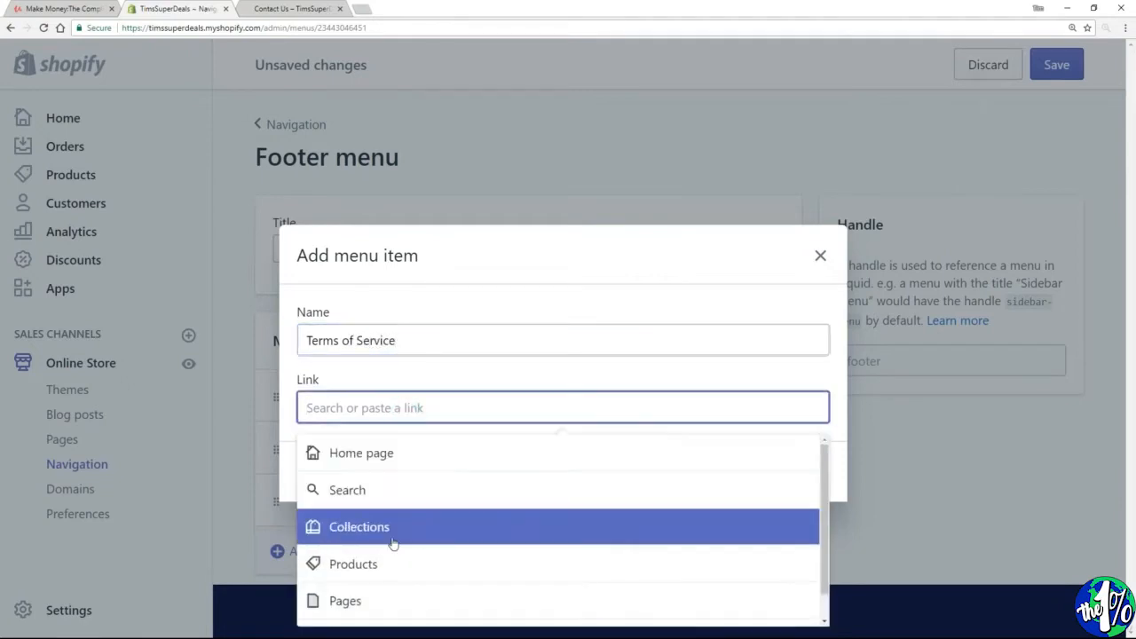
pyautogui.click(359, 592)
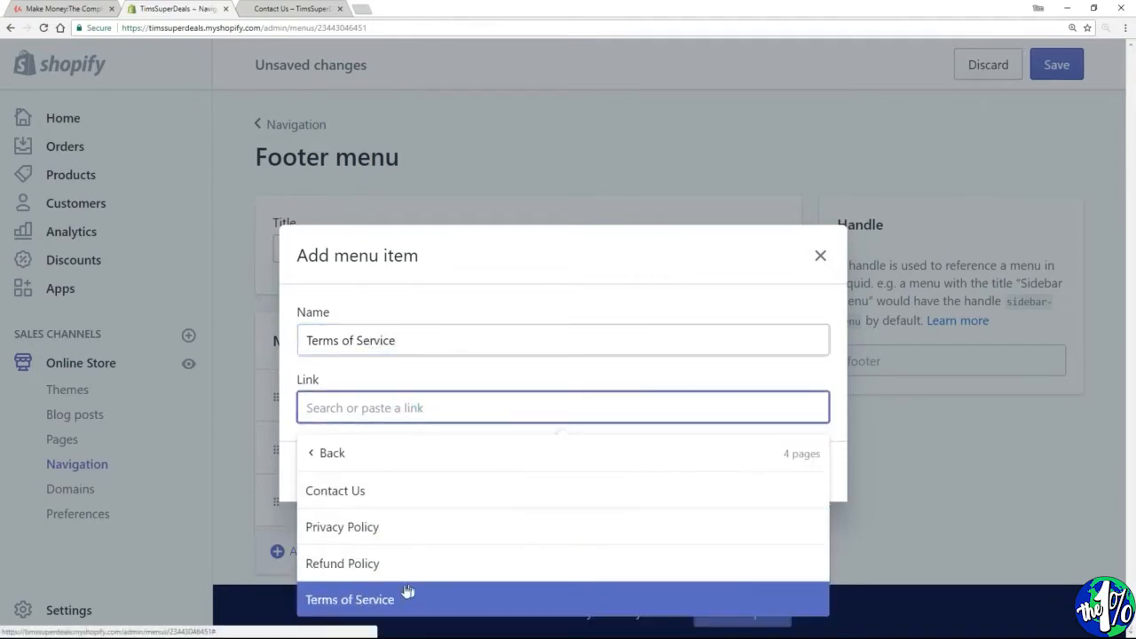
pyautogui.click(405, 598)
pyautogui.click(804, 472)
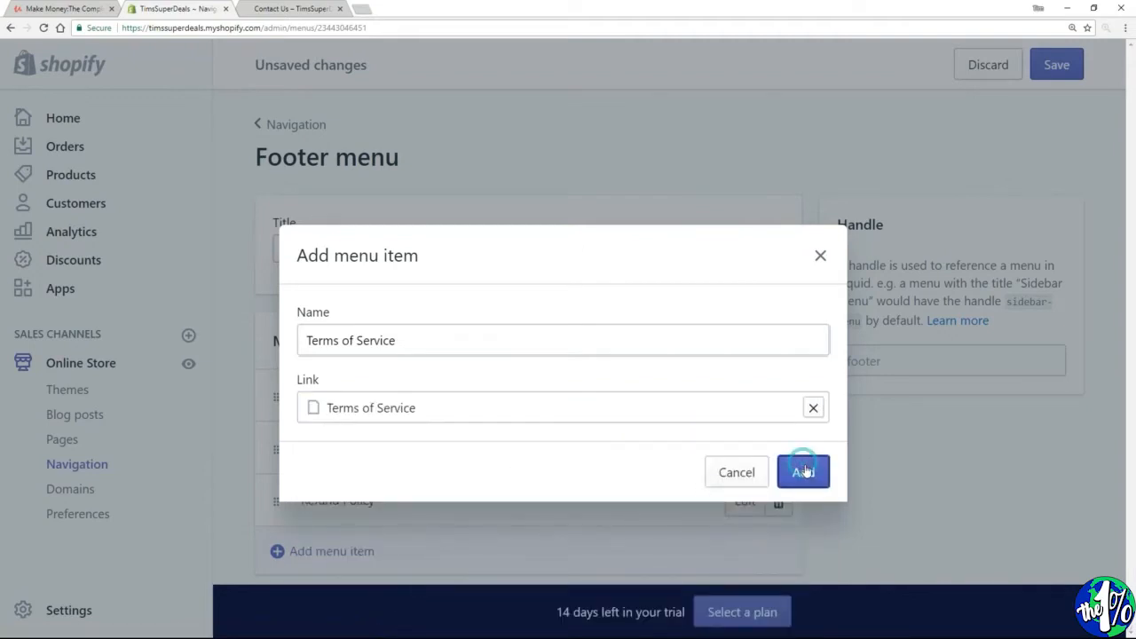
pyautogui.scroll(-2, 842, 463)
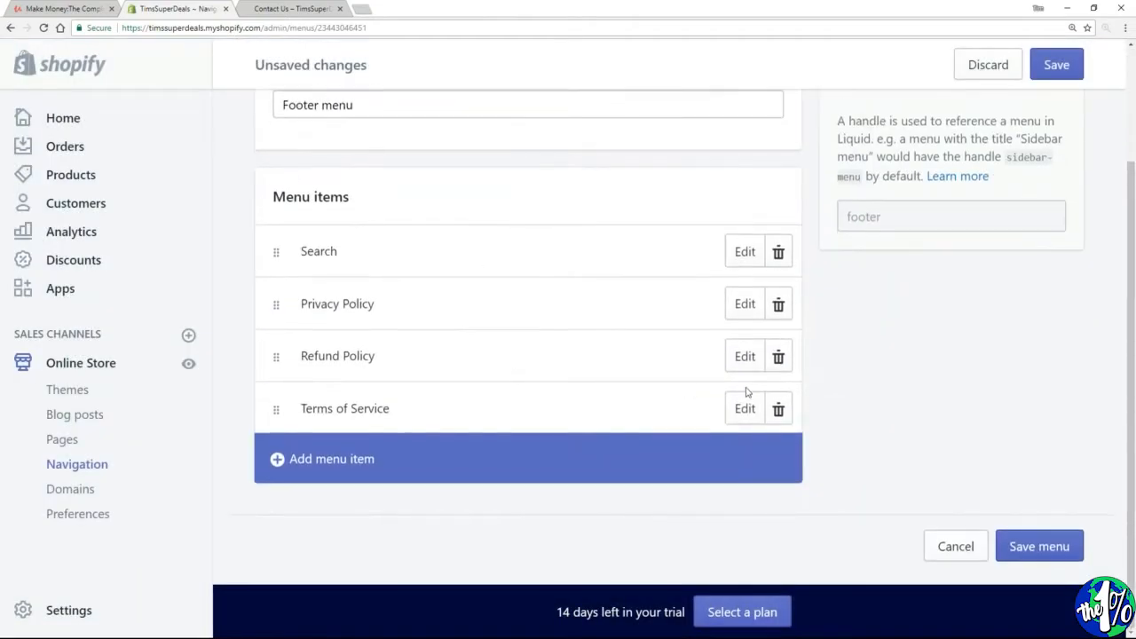
pyautogui.scroll(2, 838, 375)
pyautogui.click(1052, 67)
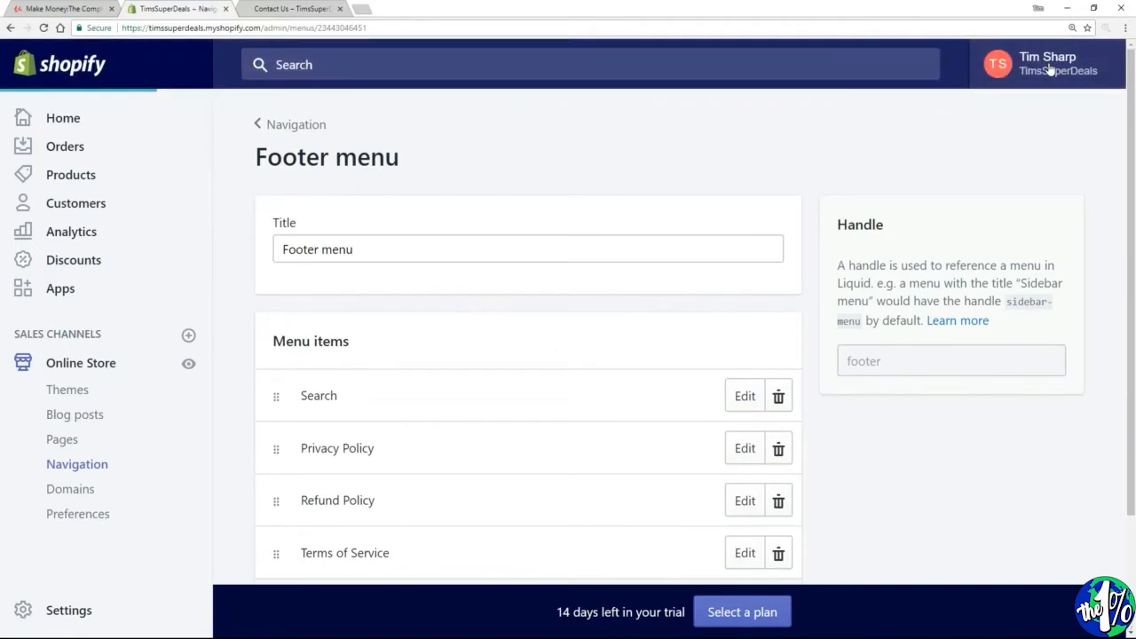
# - Reload the storefront and check the footer links at the end of its home page
pyautogui.click(264, 12)
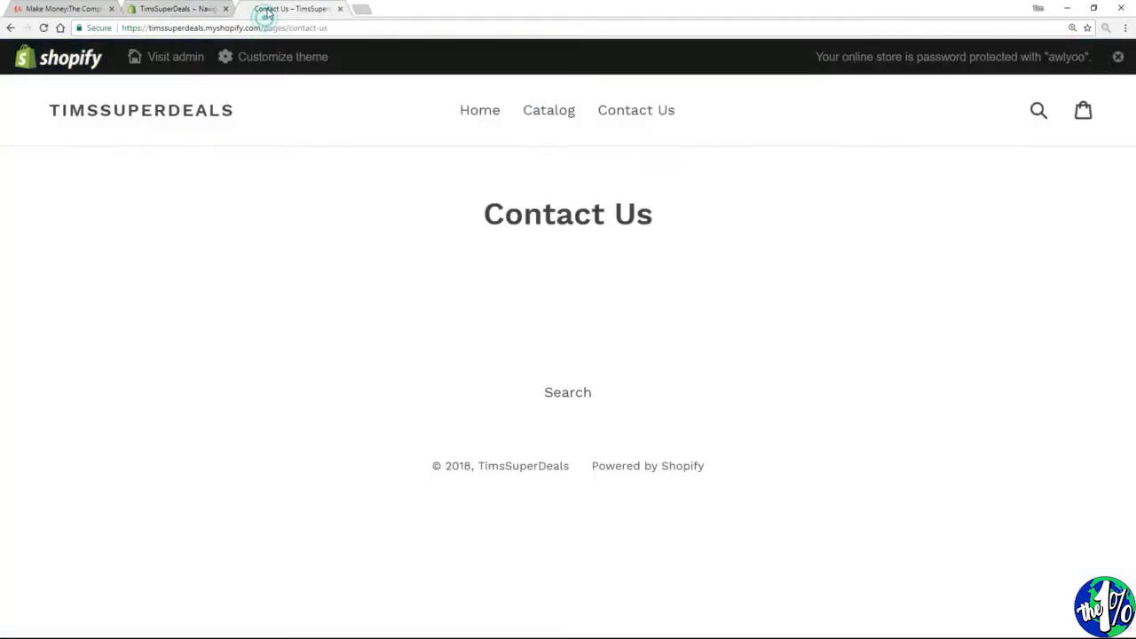
pyautogui.click(43, 28)
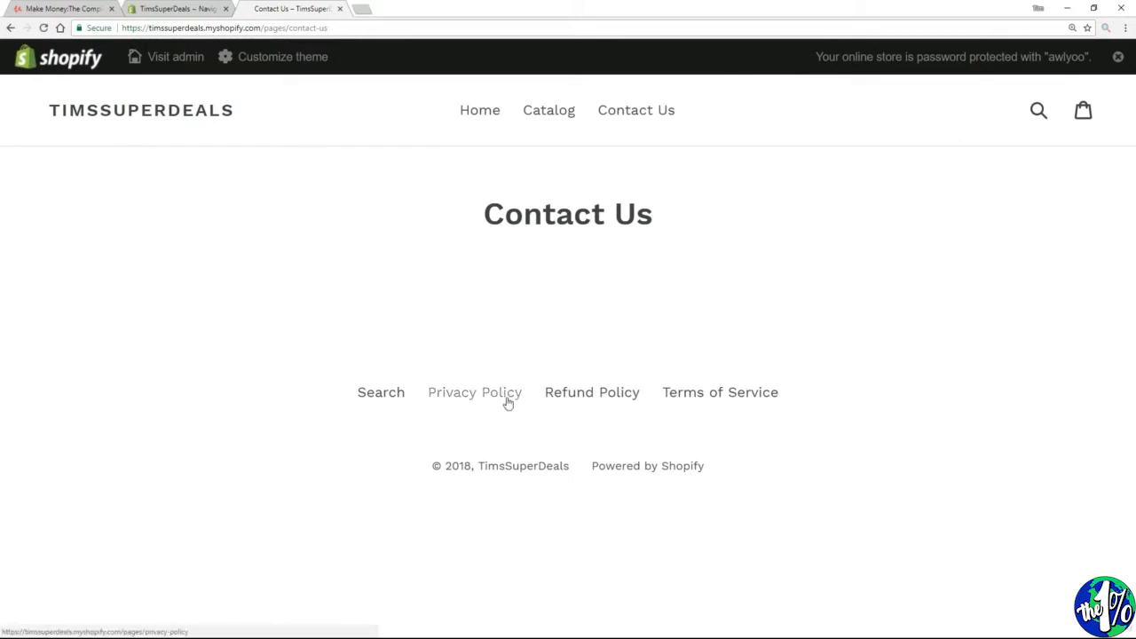
pyautogui.click(462, 112)
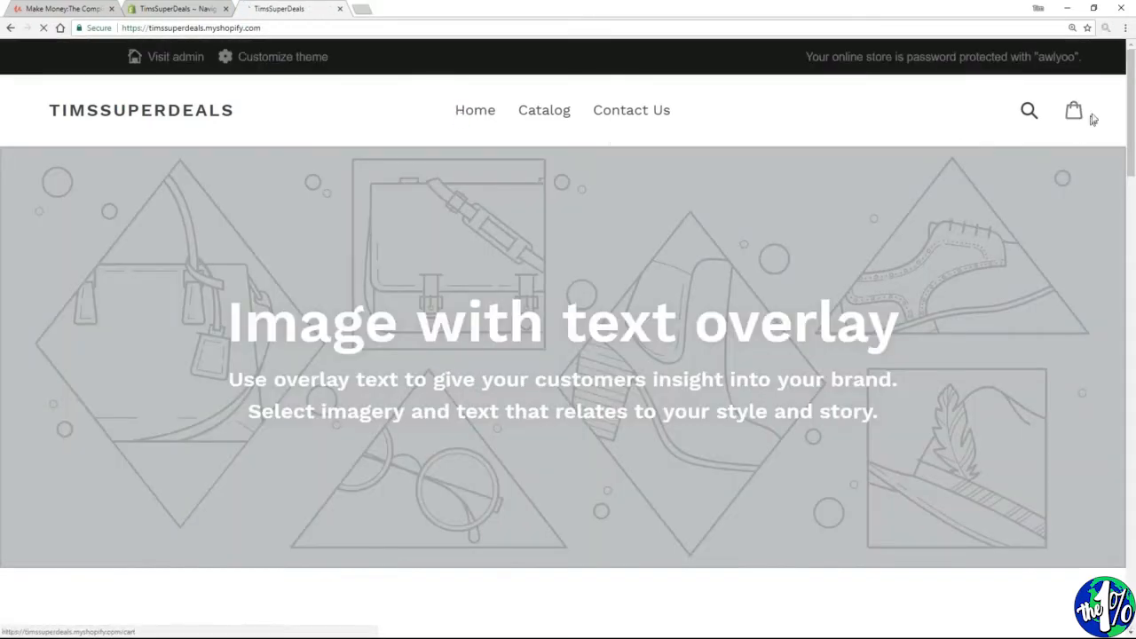
pyautogui.scroll(-12, 1, 185)
pyautogui.scroll(-5, 2, 494)
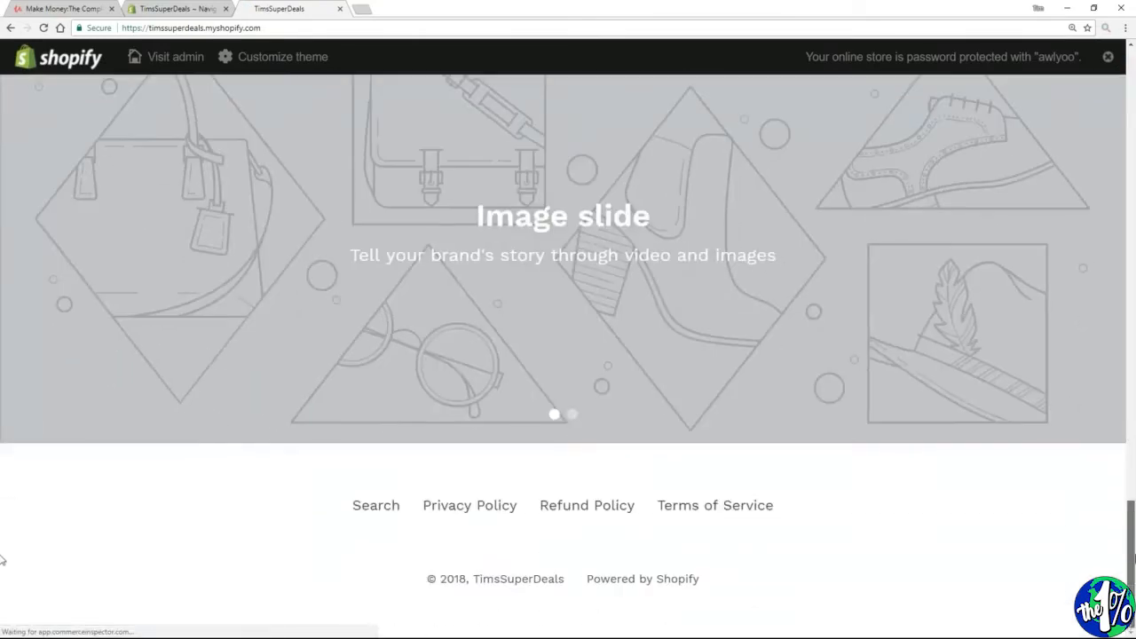
# - Open the Terms of Service page through its storefront footer link and look through its text
pyautogui.click(699, 511)
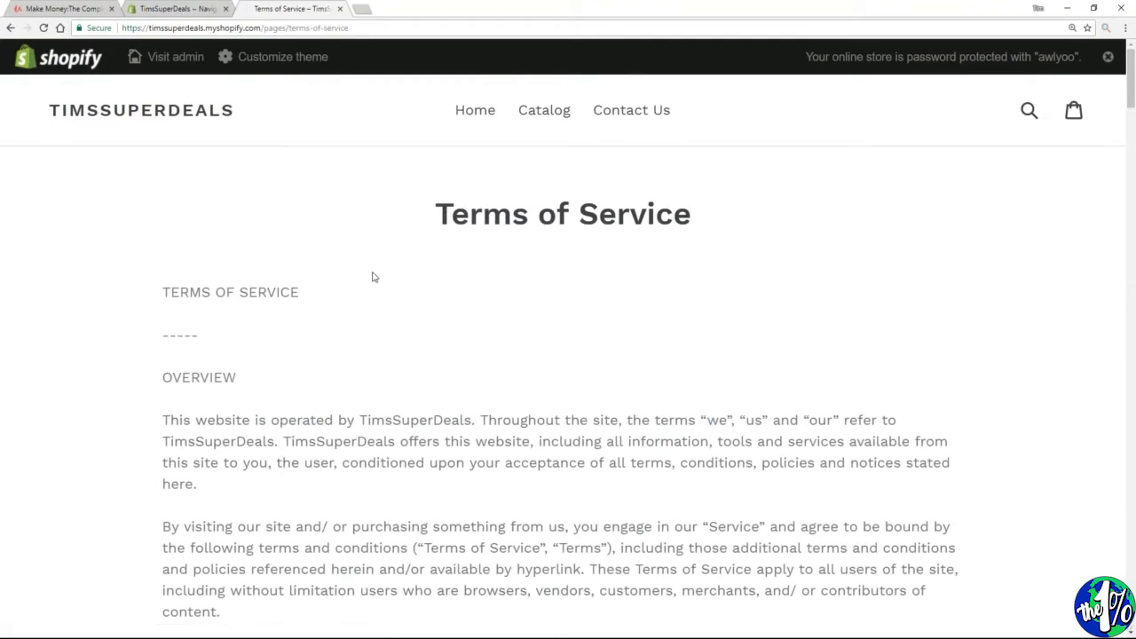
pyautogui.scroll(-2, 1123, 269)
pyautogui.scroll(-8, 2, 134)
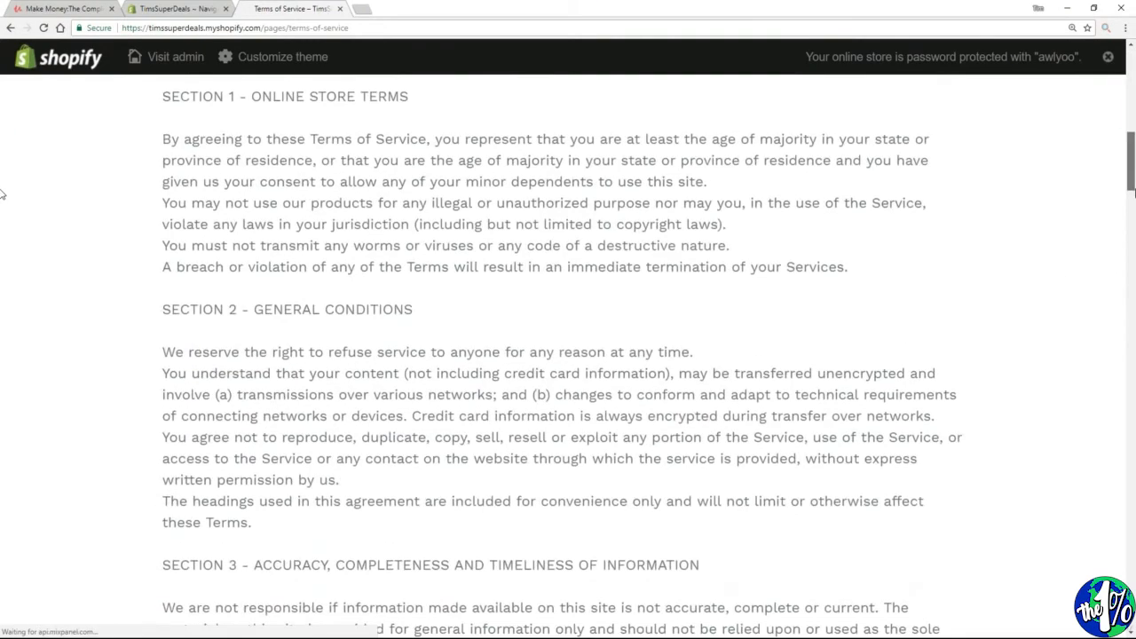
pyautogui.scroll(10, 2, 190)
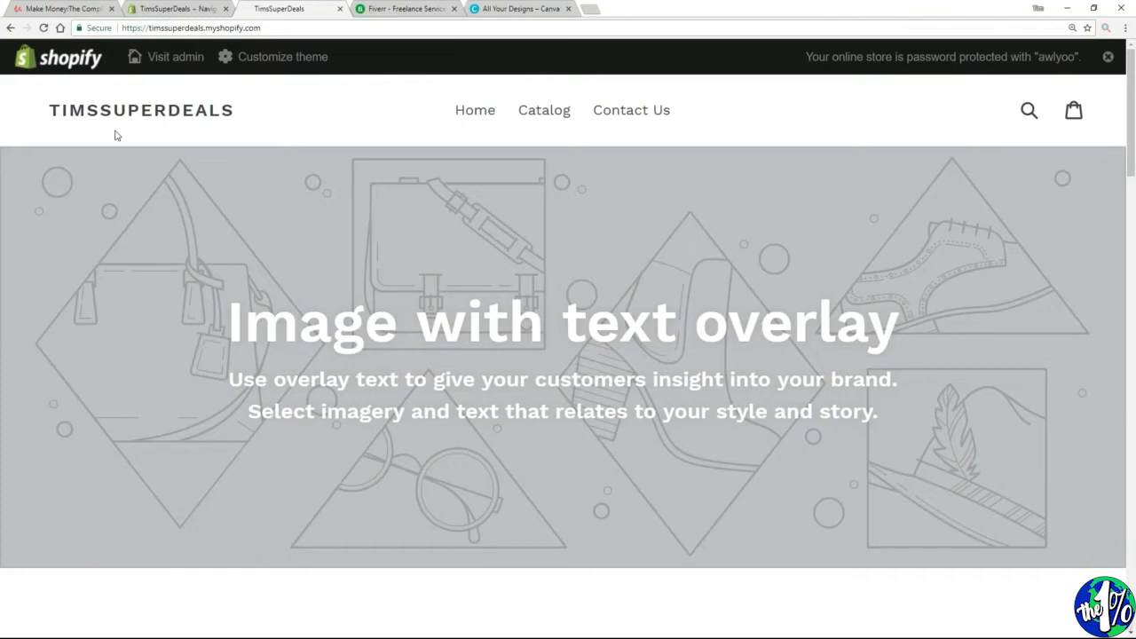
# - Switch to Fiverr, search for "logo design" services and look over the designer offers and prices
pyautogui.click(406, 10)
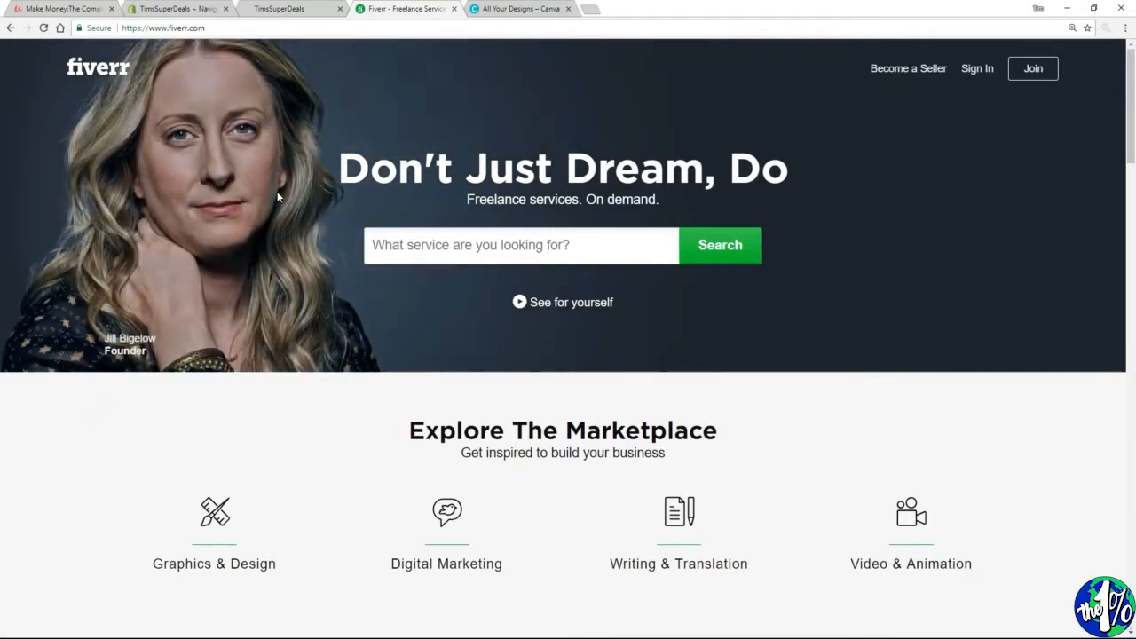
pyautogui.click(433, 247)
pyautogui.write('logo')
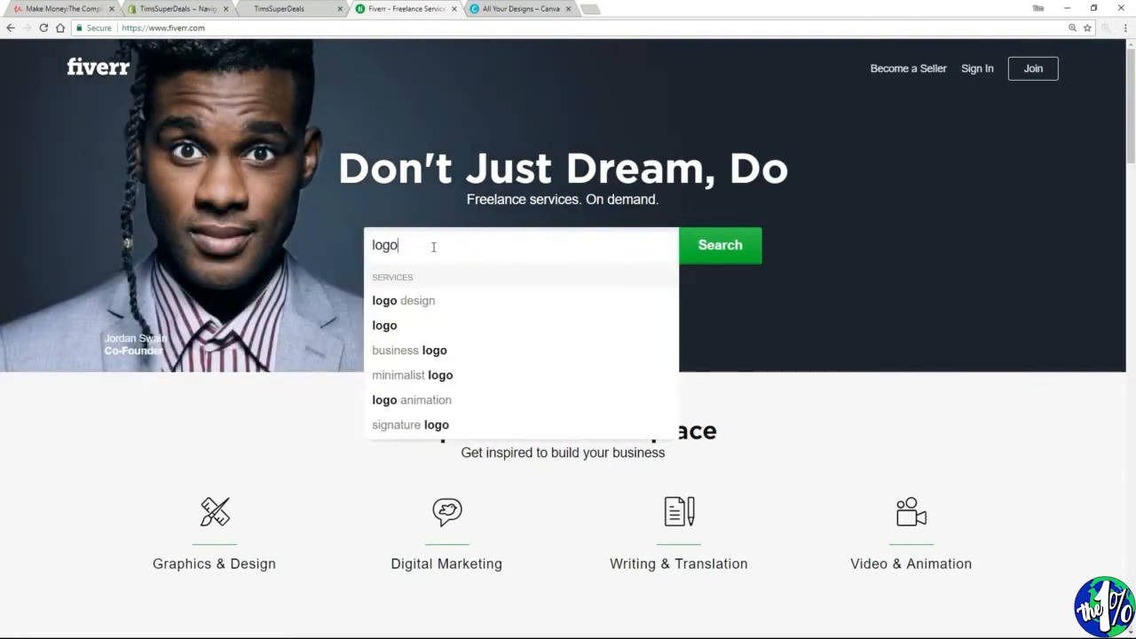
pyautogui.click(414, 300)
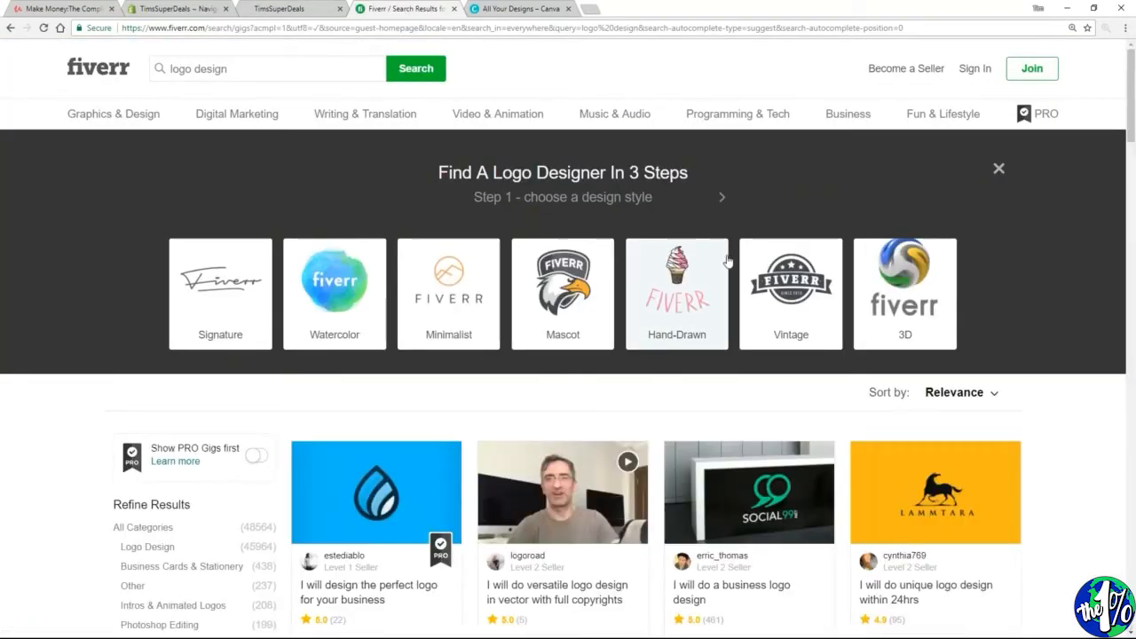
pyautogui.scroll(-2, 728, 261)
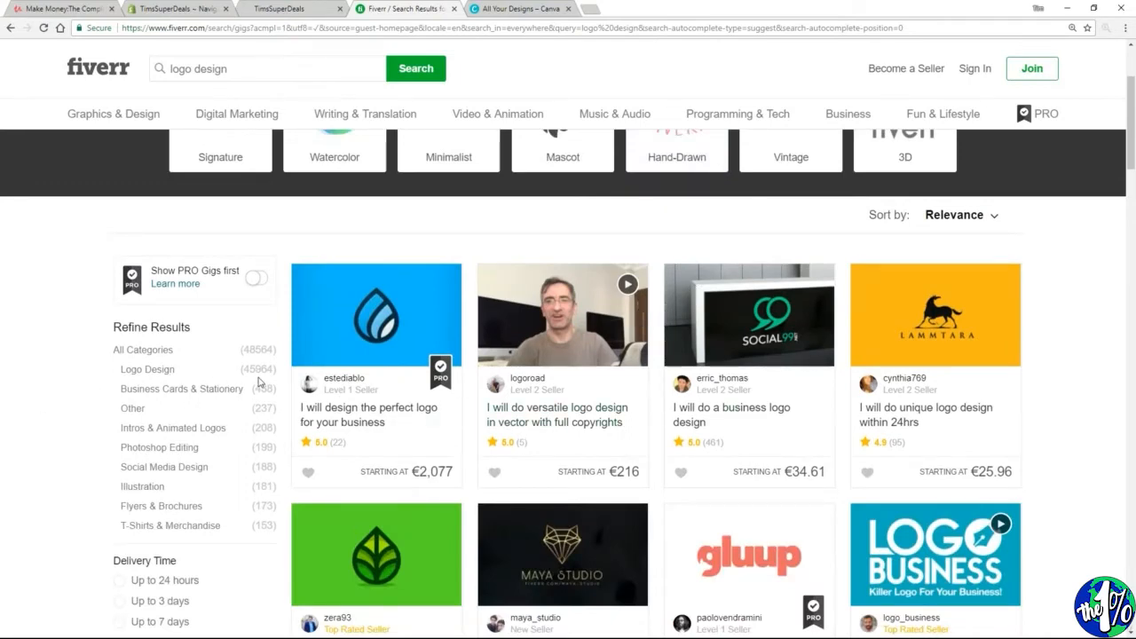
pyautogui.scroll(2, 262, 383)
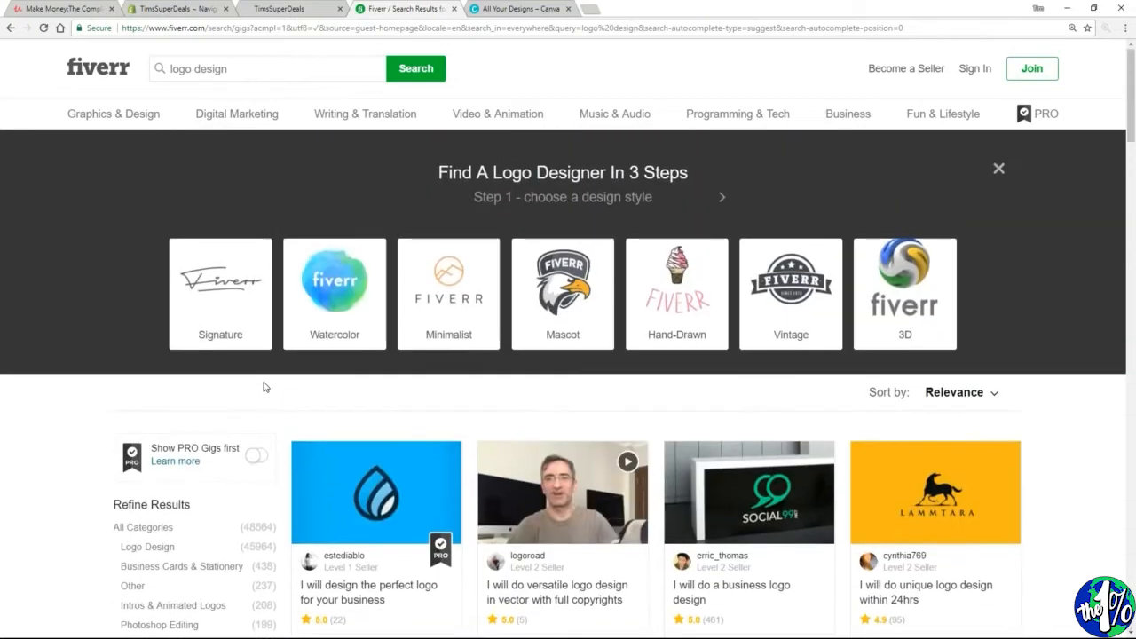
# - Switch to Canva, look through the available design types and create a new Logo design
pyautogui.click(495, 8)
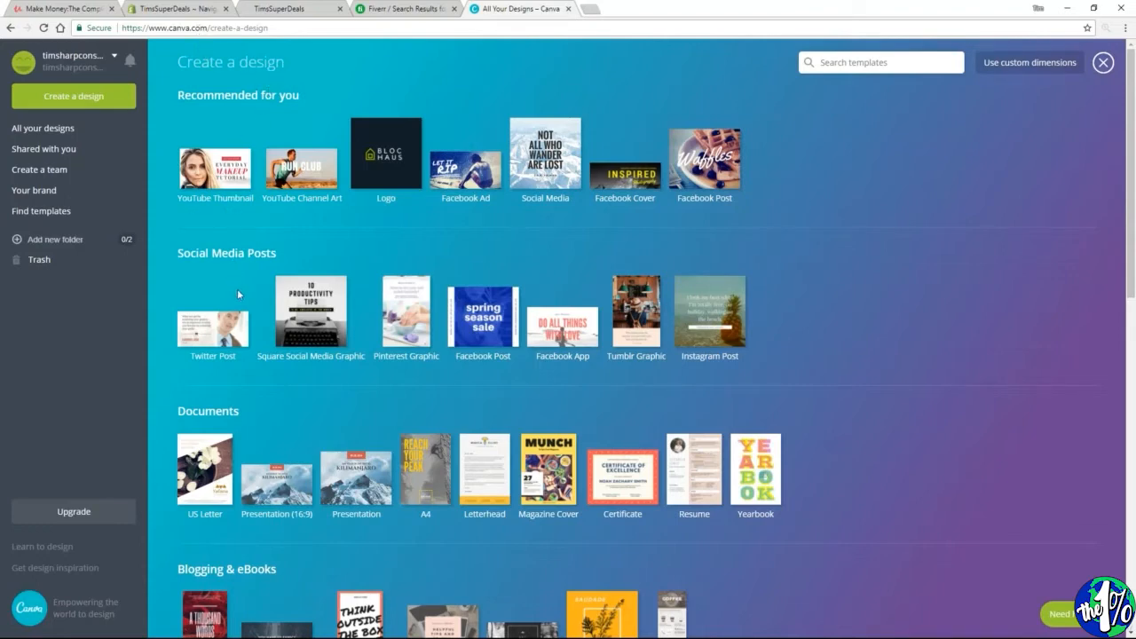
pyautogui.scroll(-2, 238, 306)
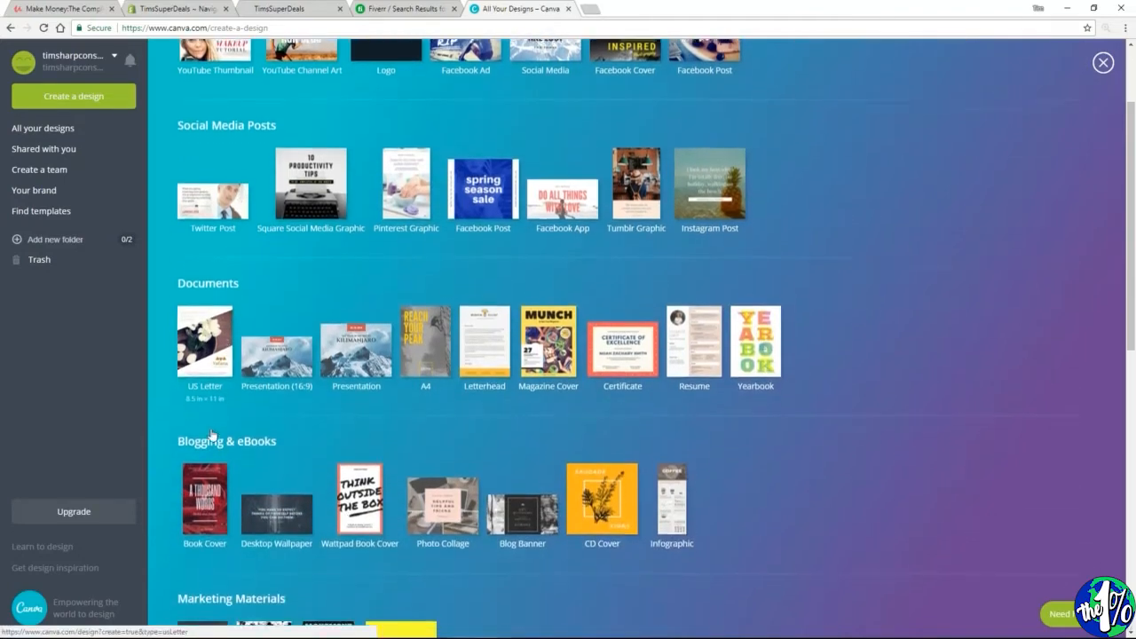
pyautogui.scroll(-2, 211, 435)
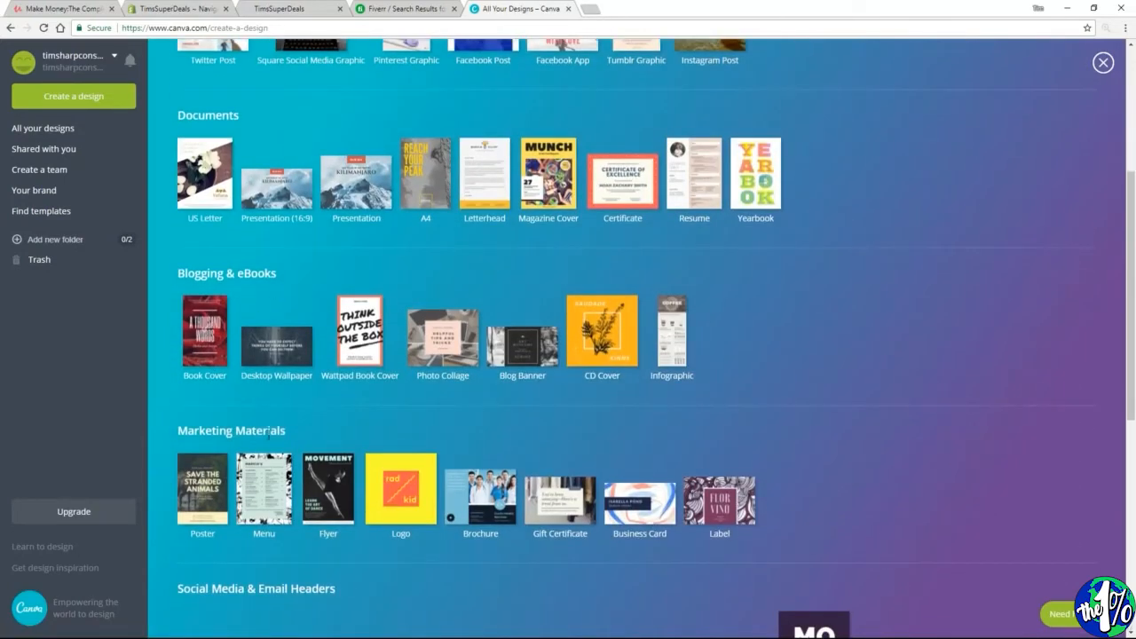
pyautogui.scroll(-2, 269, 434)
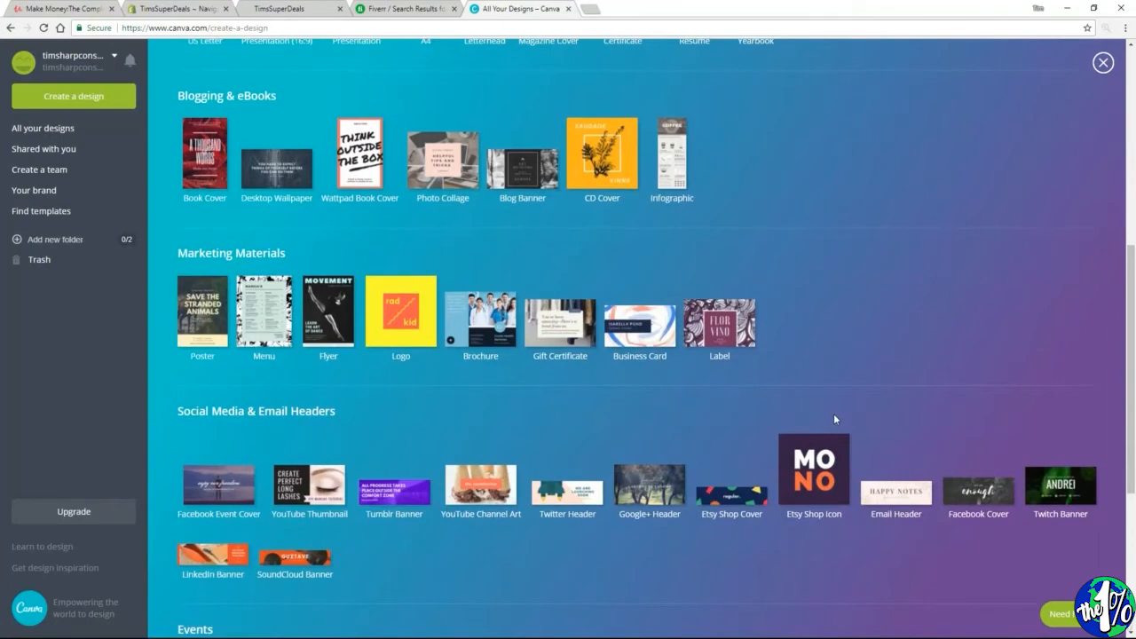
pyautogui.scroll(5, 833, 414)
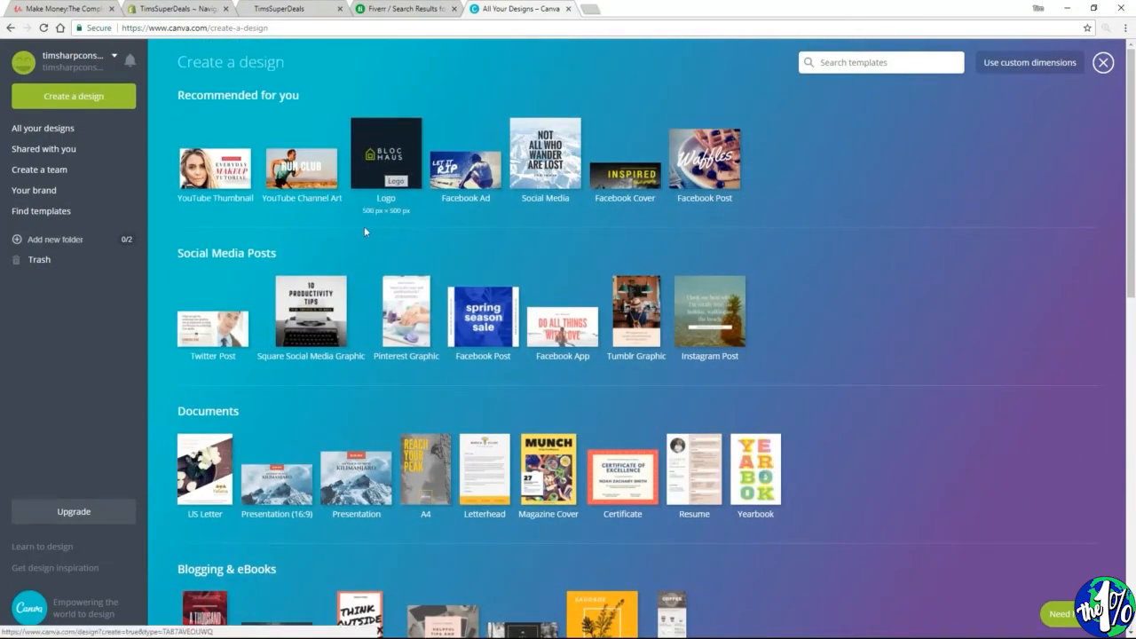
pyautogui.click(386, 164)
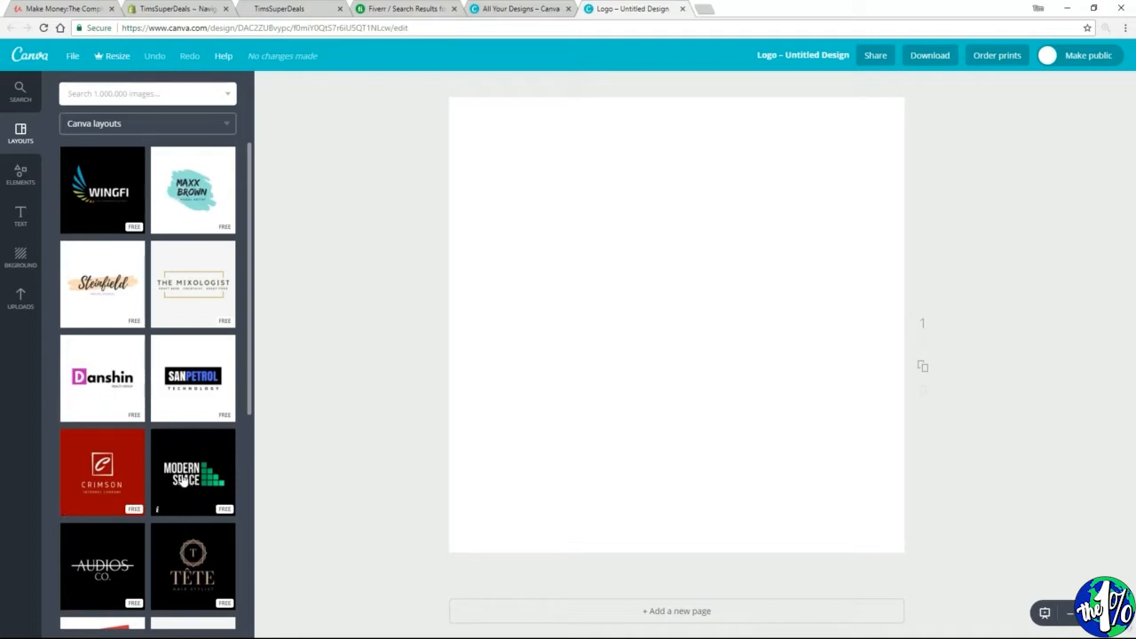
# - Apply the layout with the teal brush stroke to the blank logo canvas and try selecting its headline text
pyautogui.moveTo(174, 199); pyautogui.dragTo(654, 271)
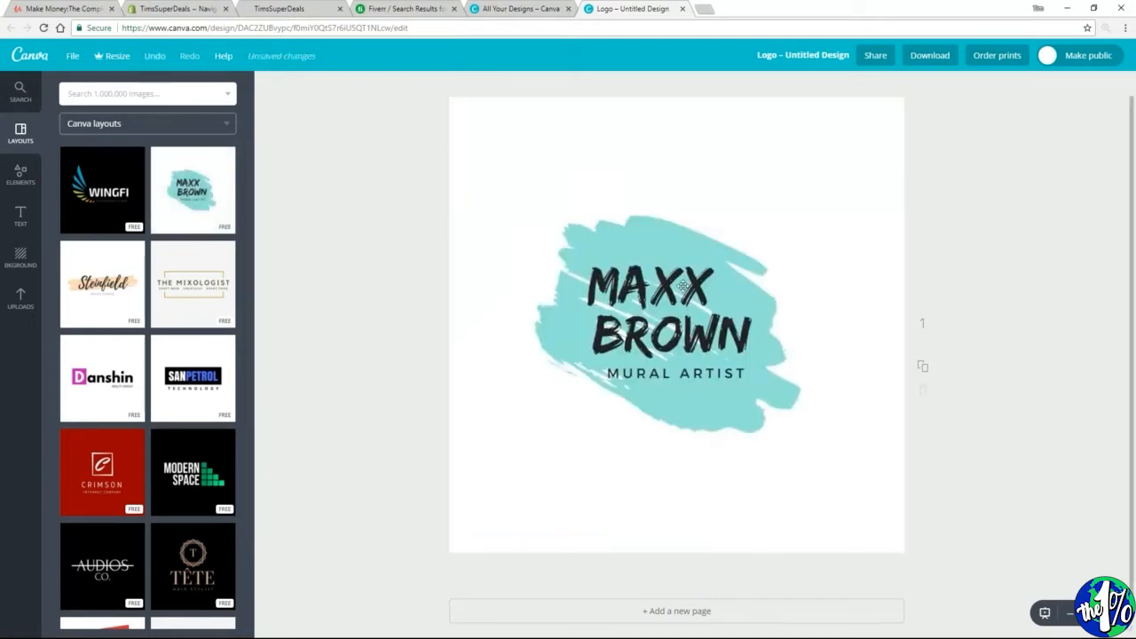
pyautogui.click(676, 290)
pyautogui.doubleClick(677, 290)
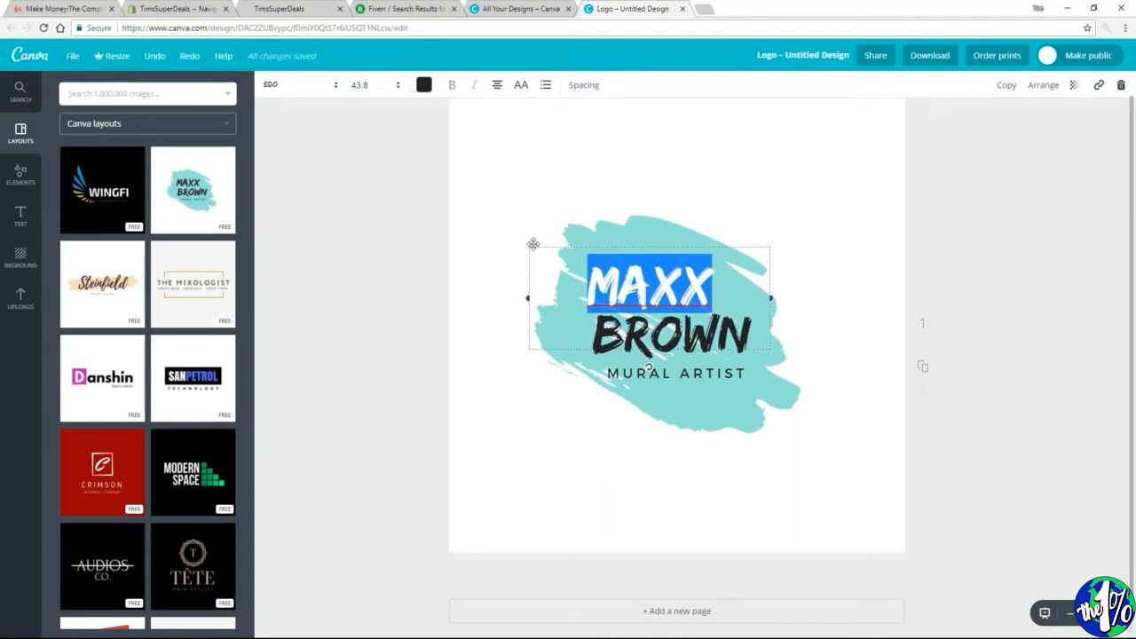
pyautogui.click(452, 265)
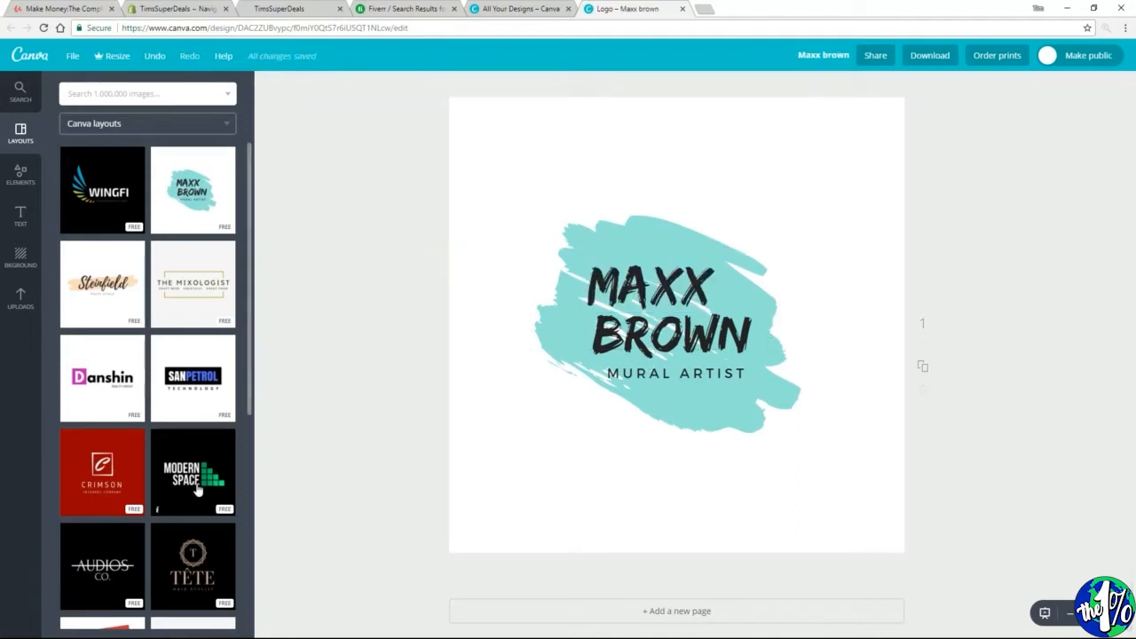
# - Apply the black "Modern Space" layout with green squares to the logo canvas
pyautogui.moveTo(196, 490); pyautogui.dragTo(696, 346)
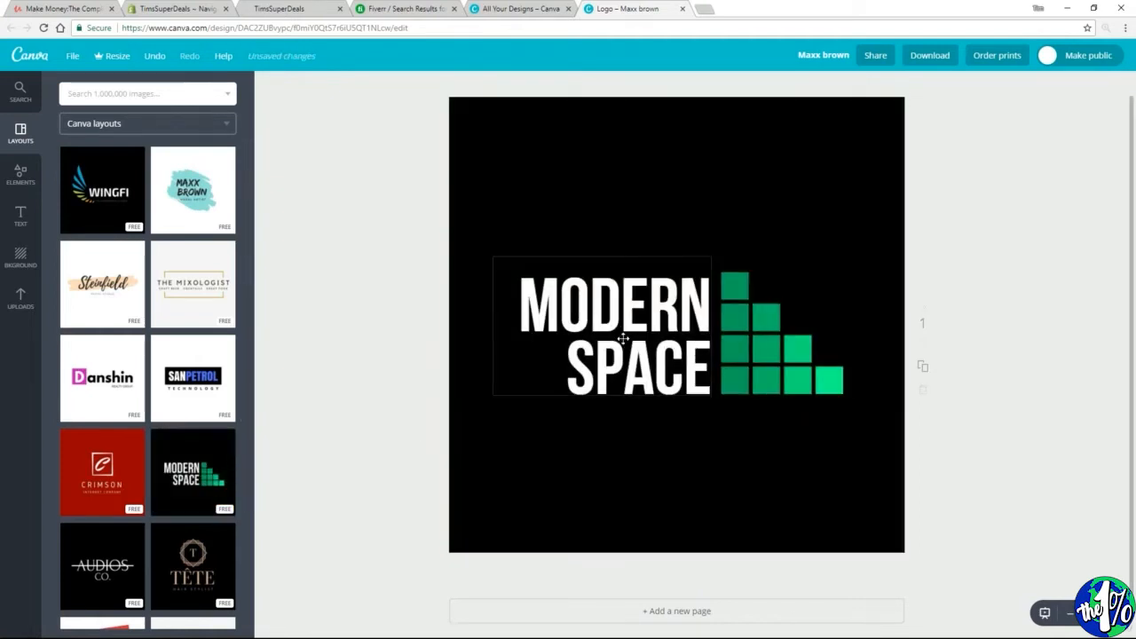
# - Replace the word MODERN in the logo's headline with "TIMS"
pyautogui.click(590, 315)
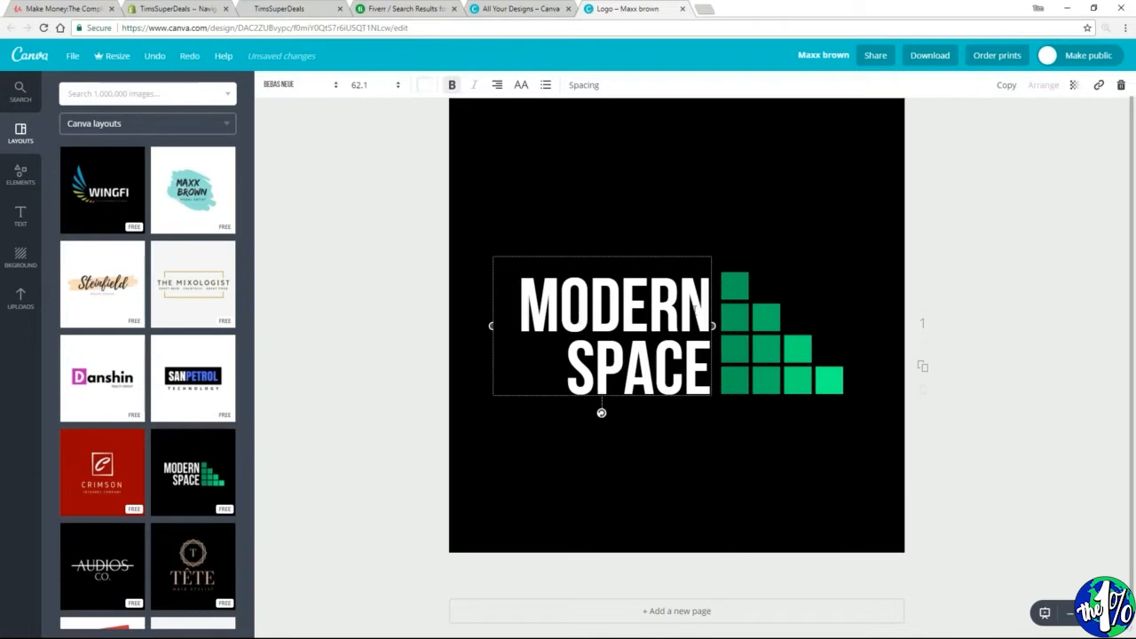
pyautogui.click(697, 309)
pyautogui.doubleClick(699, 308)
pyautogui.write('T')
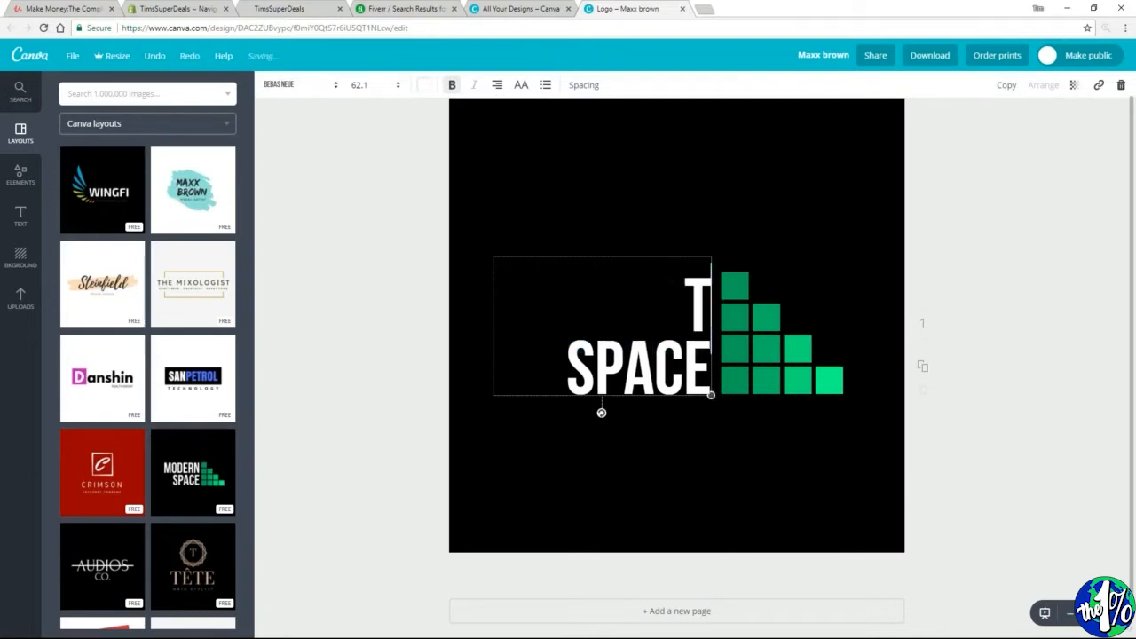
pyautogui.write('IM')
pyautogui.press('BackSpace')
pyautogui.press('BackSpace')
pyautogui.write('IM')
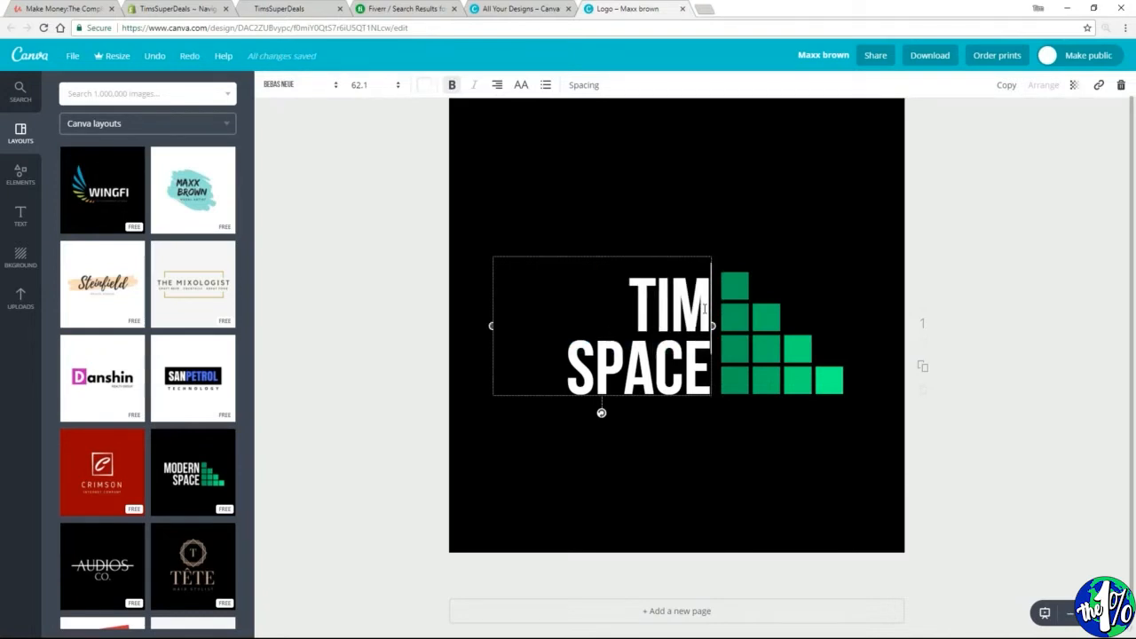
pyautogui.write('S')
# - Change the logo's second line from SPACE to "SUPER DEALS"
pyautogui.press('Down')
pyautogui.hotkey('shift', 'Left')
pyautogui.hotkey('shift', 'Left')
pyautogui.hotkey('shift', 'Left')
pyautogui.hotkey('shift', 'Left')
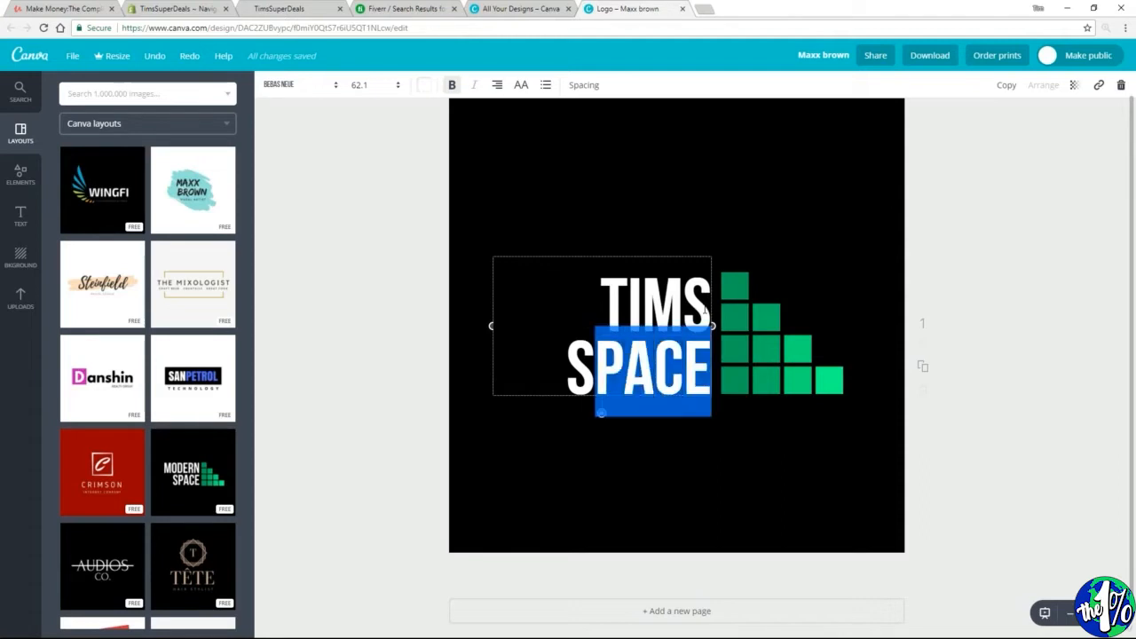
pyautogui.write('UPER DEALS')
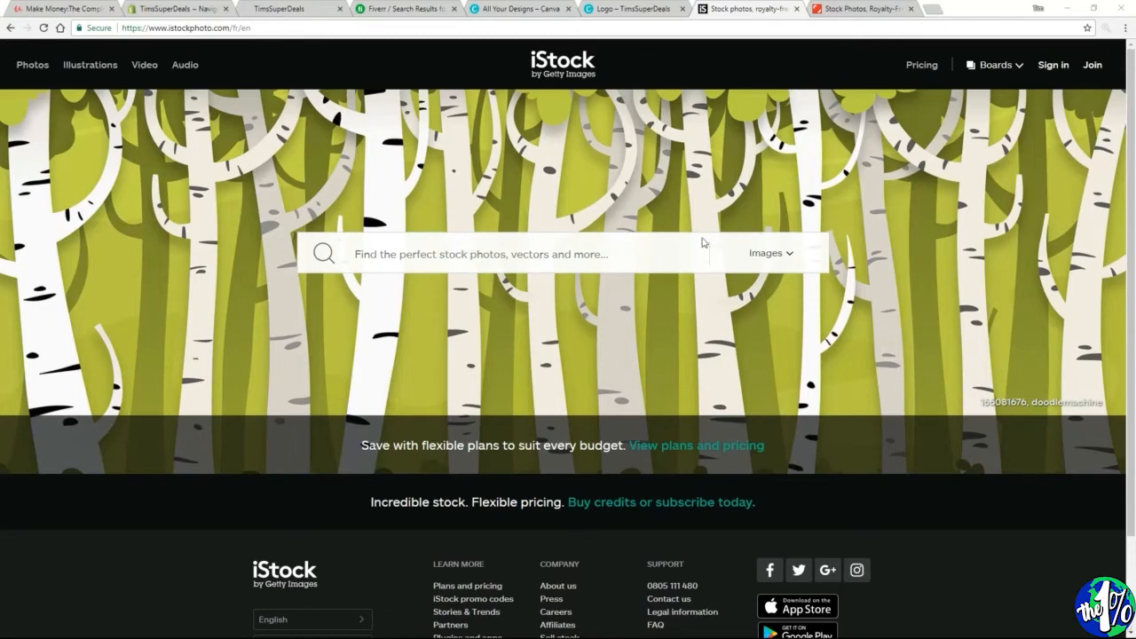
# - Search iStock for "dog" images
pyautogui.click(510, 257)
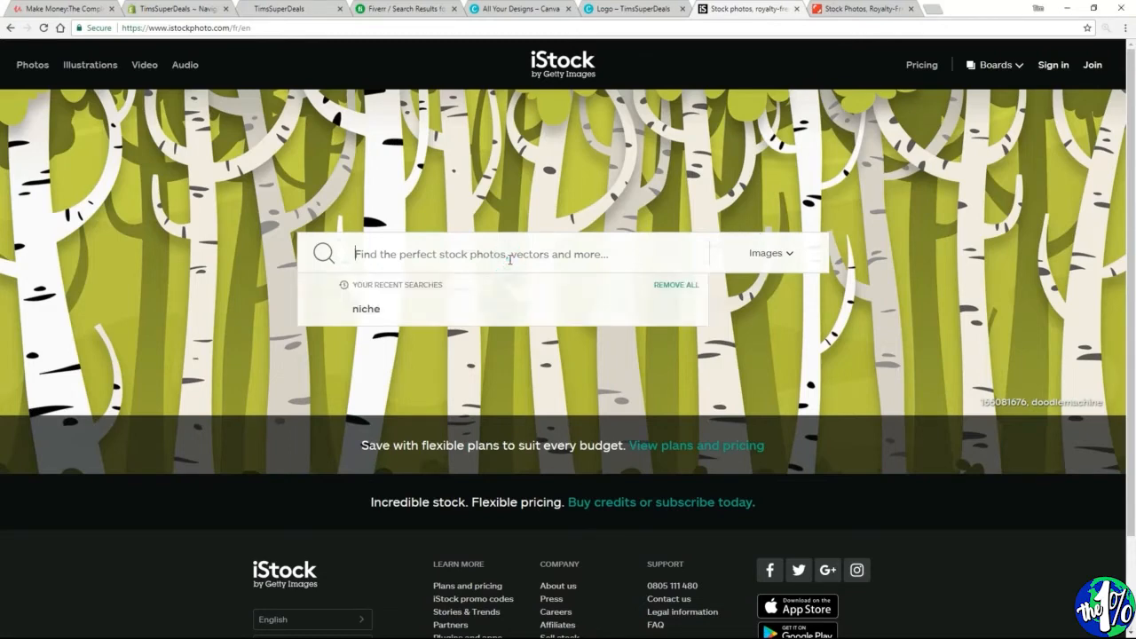
pyautogui.write('dog')
pyautogui.press('BackSpace')
pyautogui.press('BackSpace')
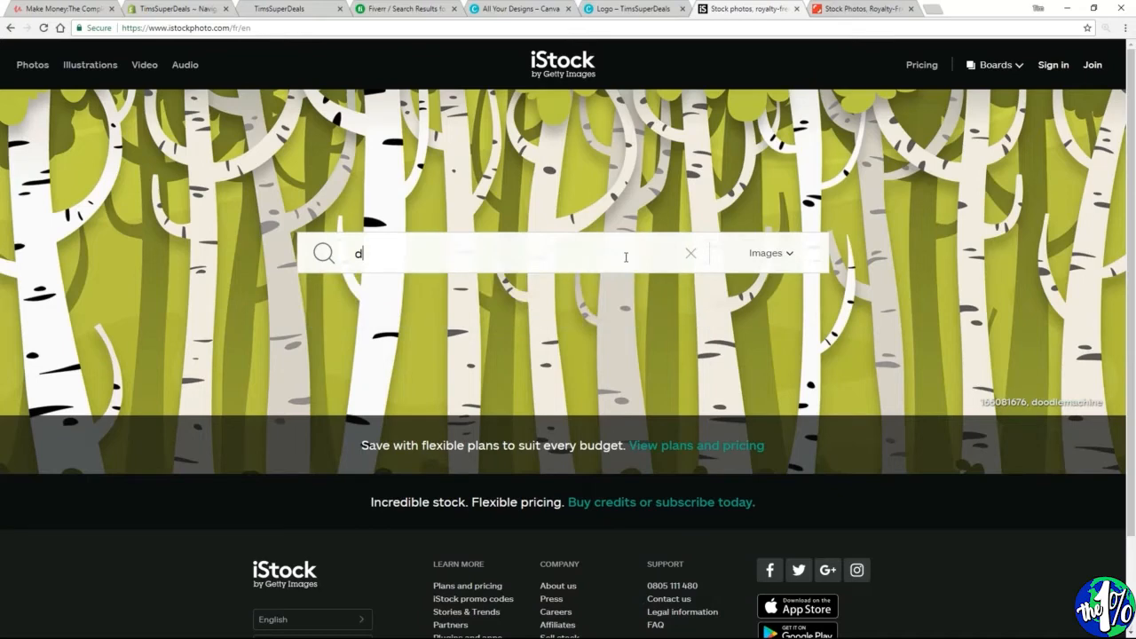
pyautogui.write('og')
pyautogui.press('Return')
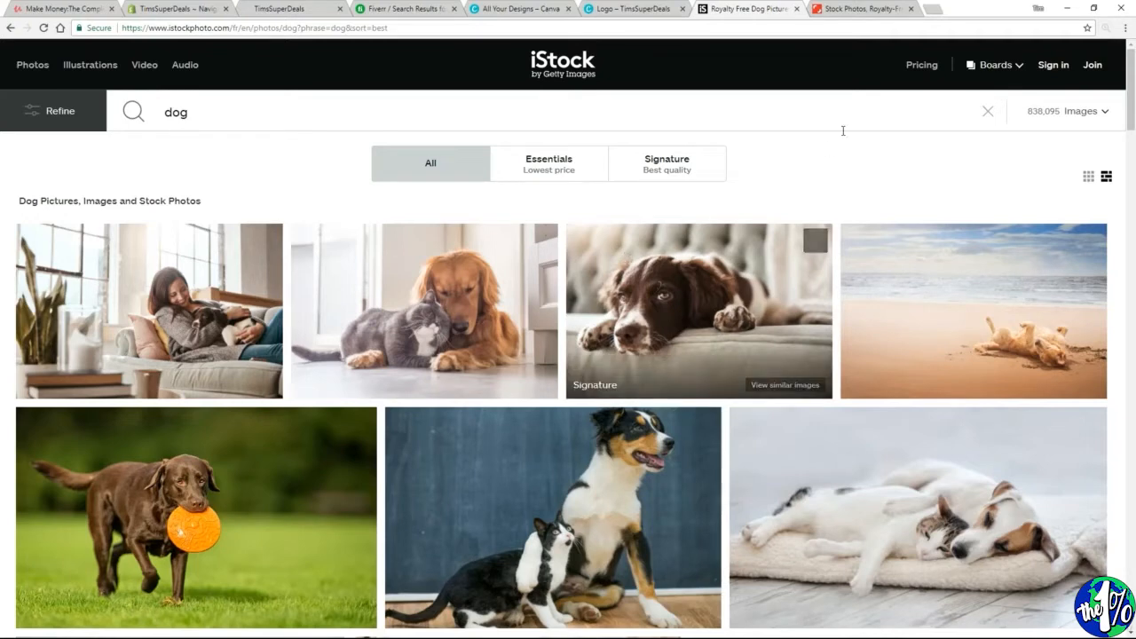
# - Switch to Shutterstock and search its stock images for "dog"
pyautogui.click(850, 12)
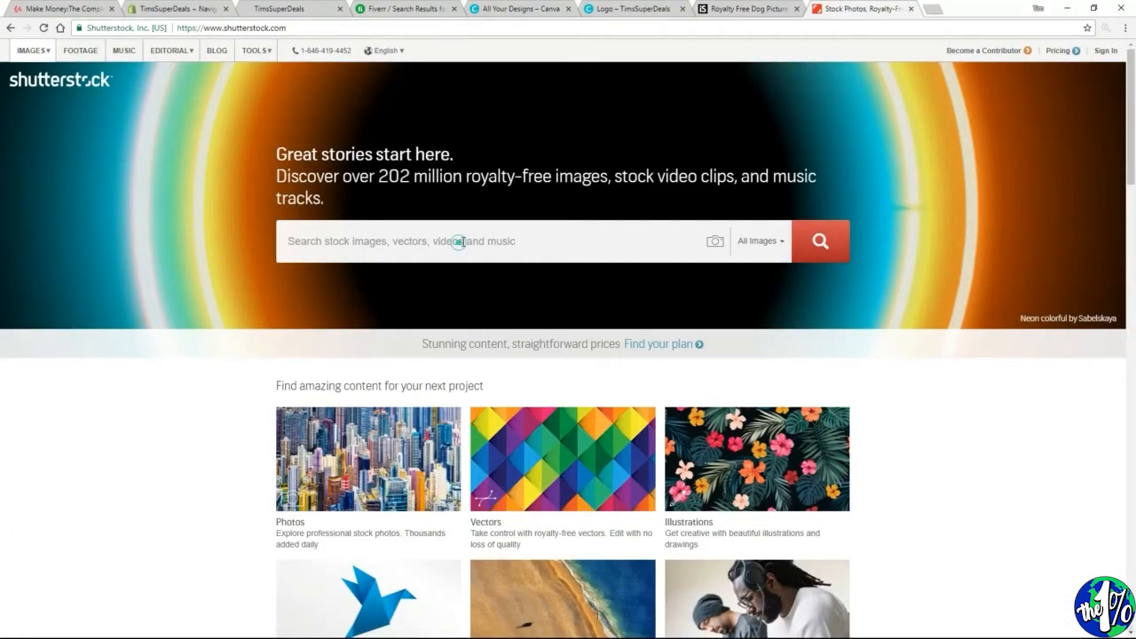
pyautogui.click(460, 241)
pyautogui.write('dog')
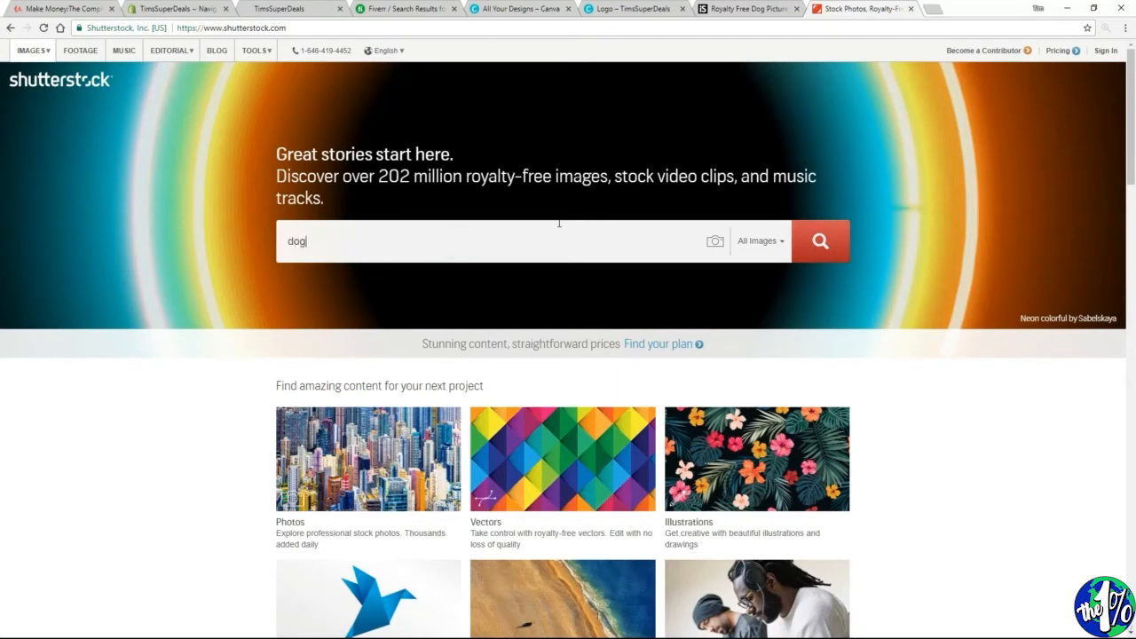
pyautogui.press('Return')
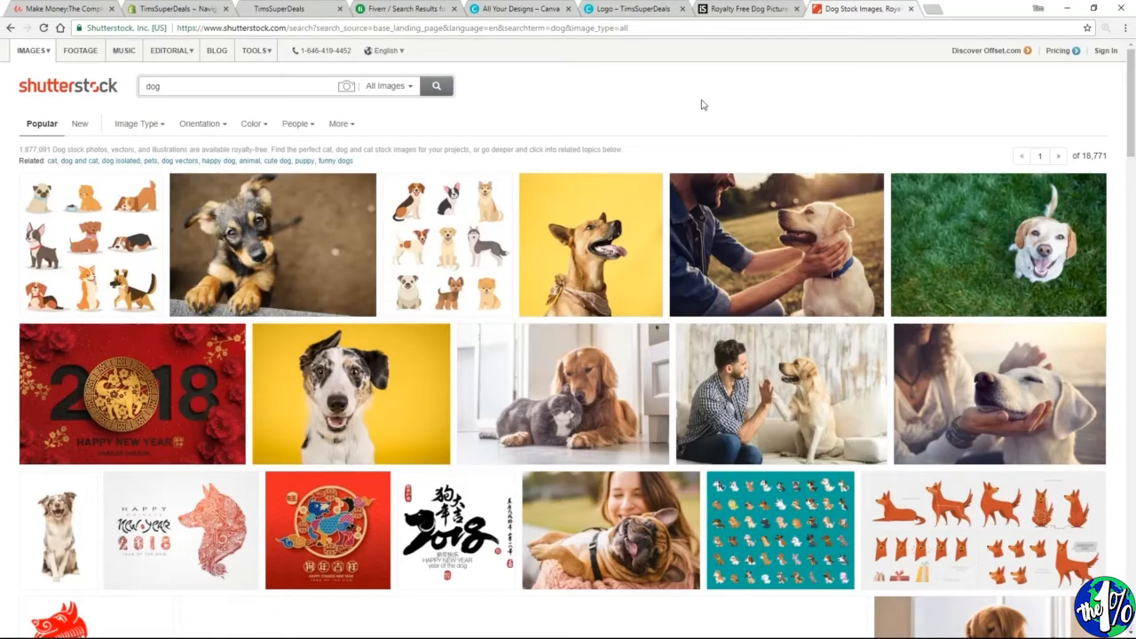
# - Open Google in a new browser tab, search for "dog" and show the image results
pyautogui.click(928, 10)
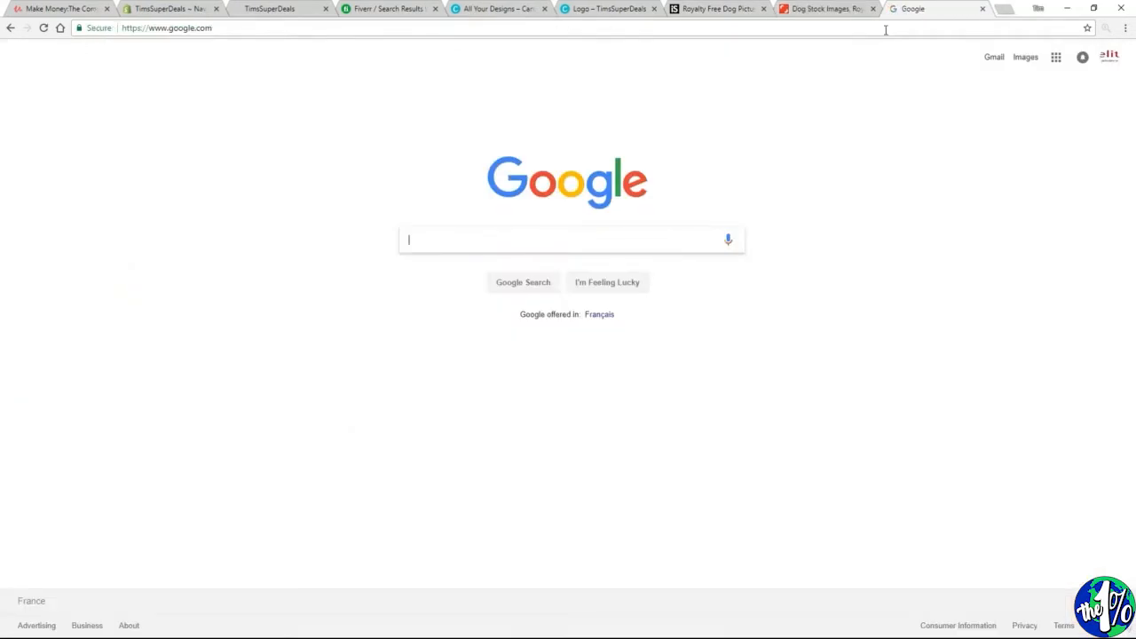
pyautogui.write('dog')
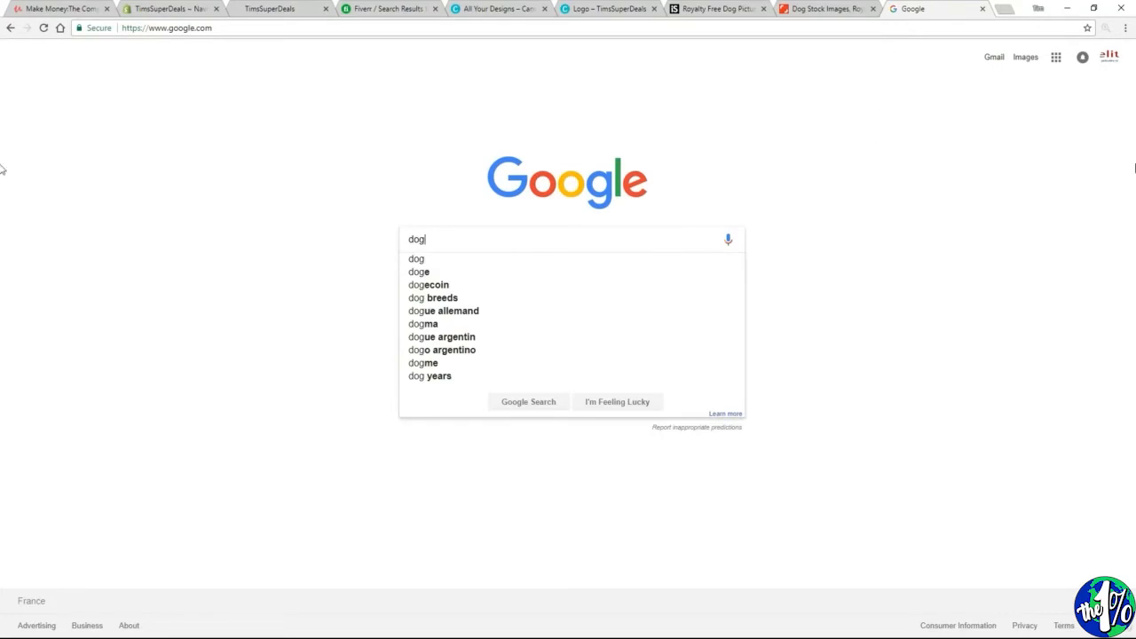
pyautogui.click(1032, 191)
pyautogui.click(513, 283)
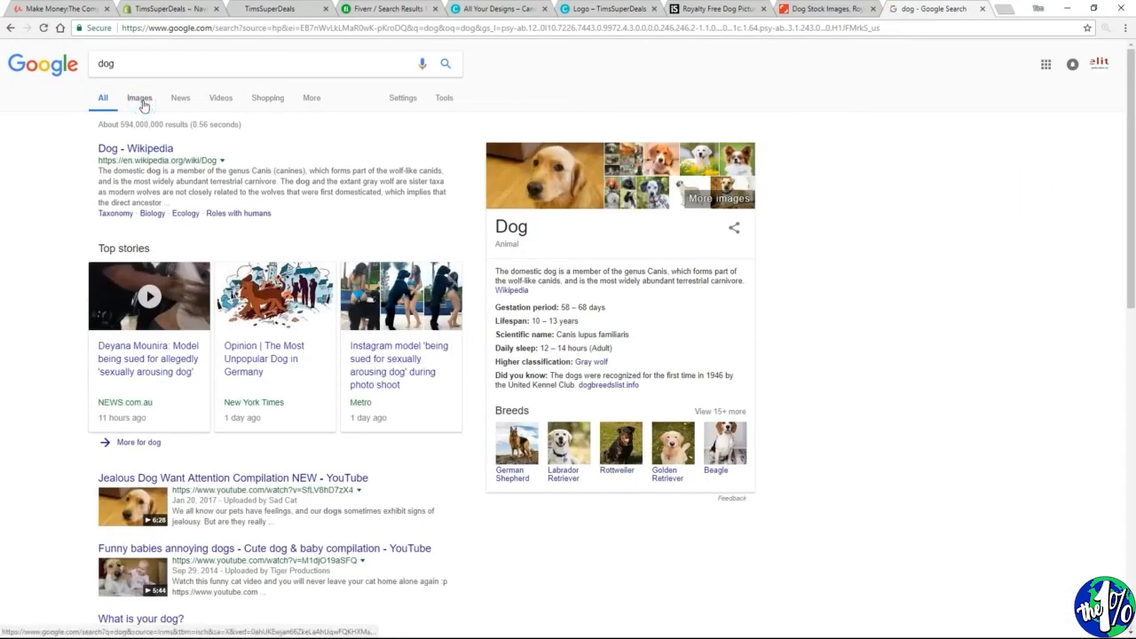
pyautogui.click(140, 101)
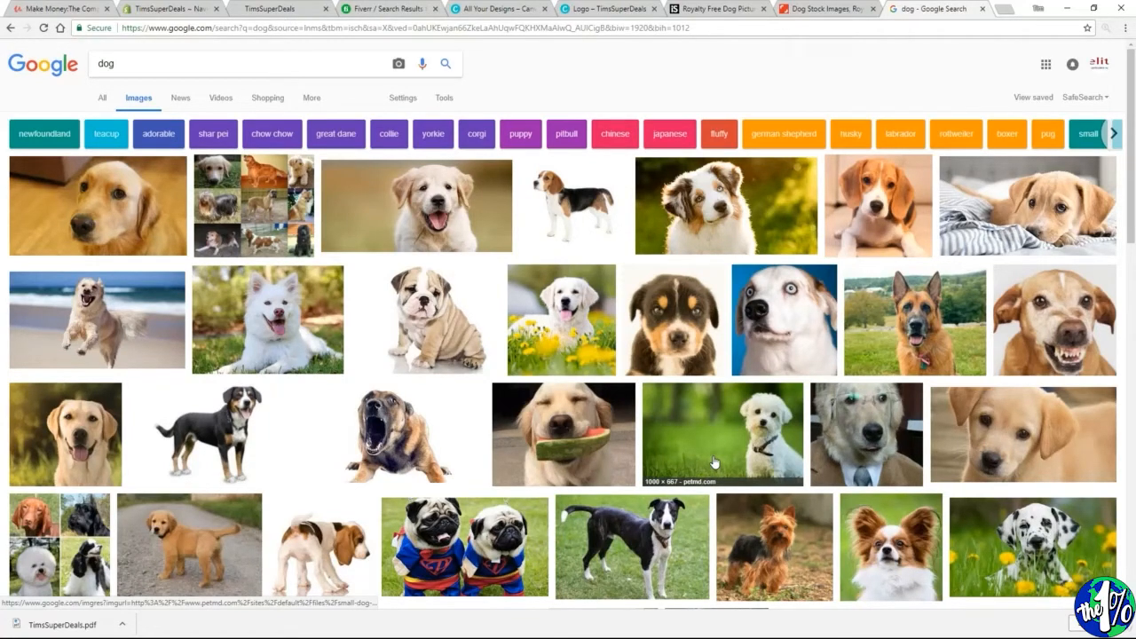
# - Filter the Google image results by usage rights to those labeled for reuse
pyautogui.click(444, 98)
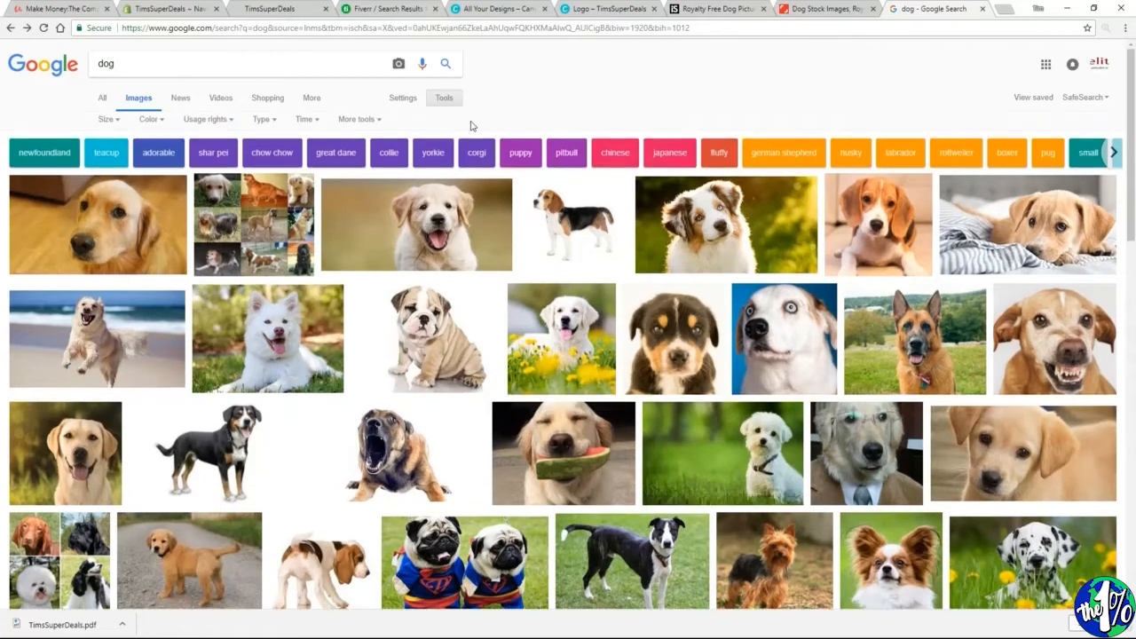
pyautogui.click(228, 122)
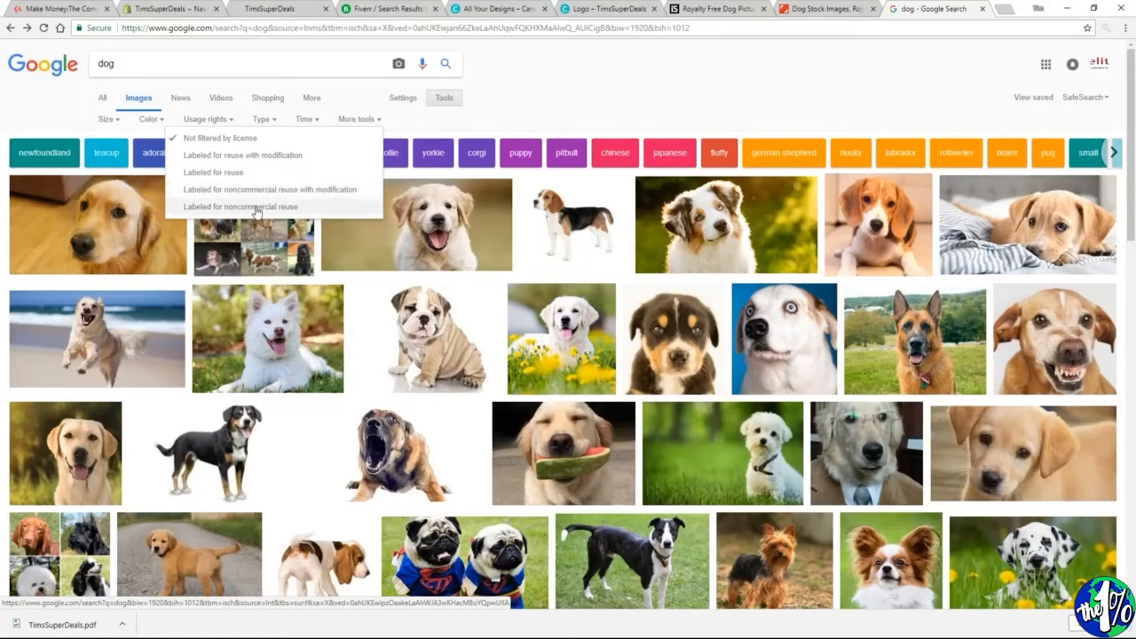
pyautogui.click(217, 173)
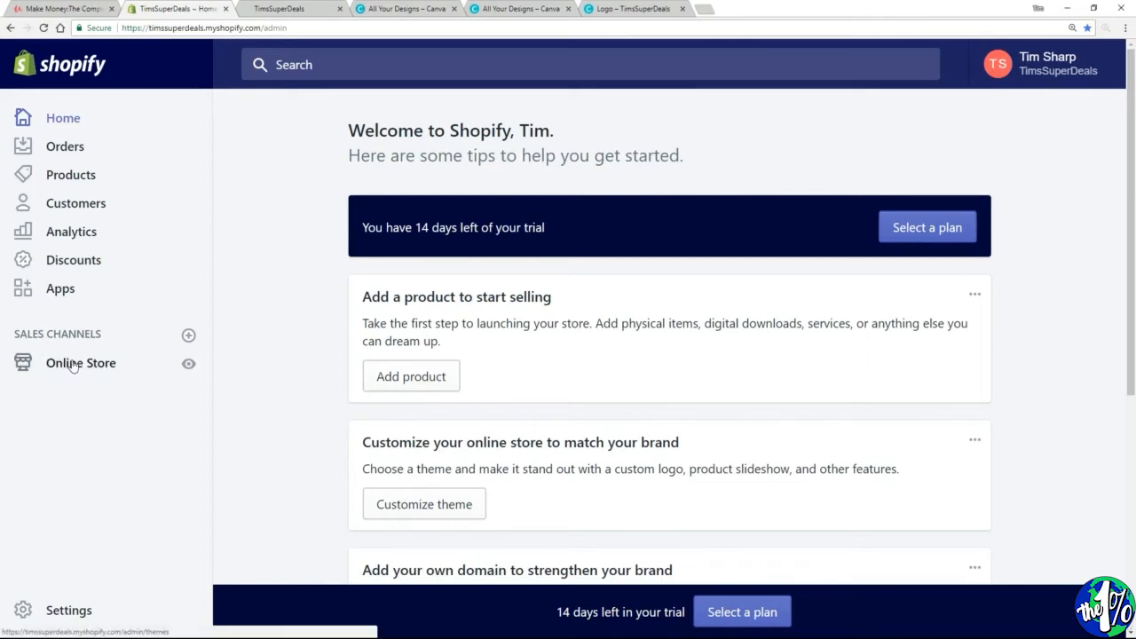
# - Open the online store's themes in the Shopify admin, view the live storefront and check which theme is current
pyautogui.click(74, 366)
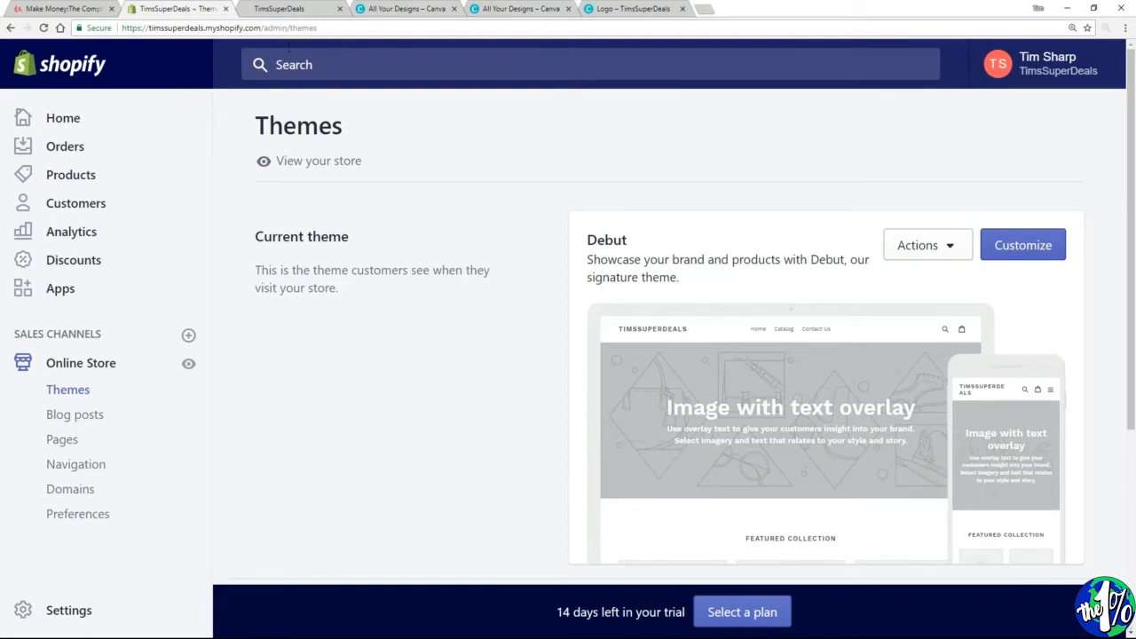
pyautogui.click(279, 11)
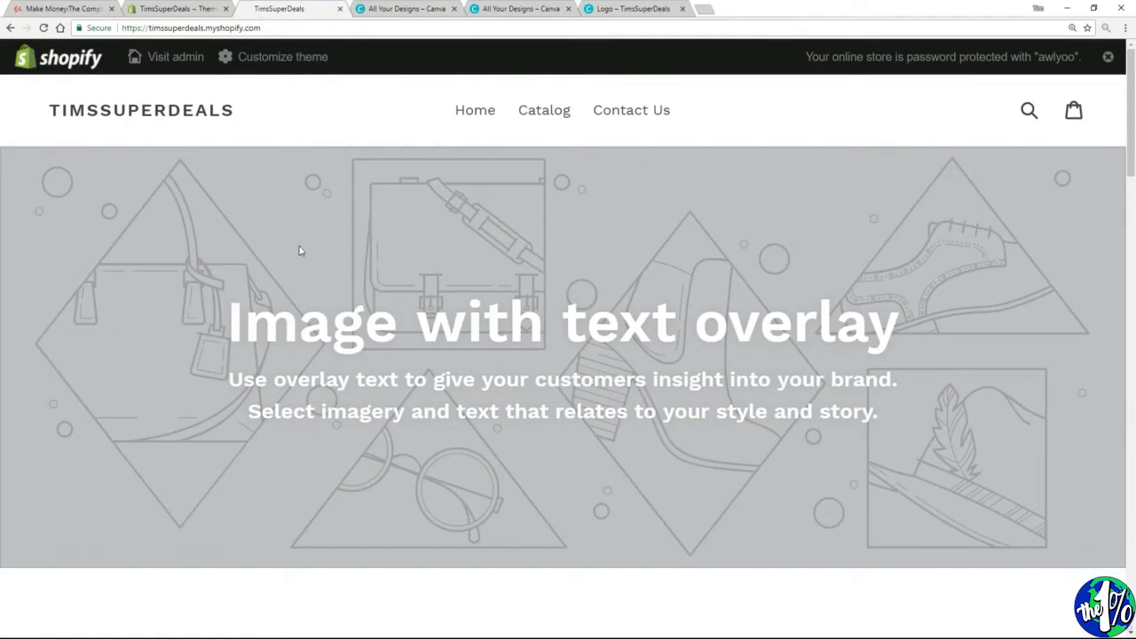
pyautogui.click(142, 10)
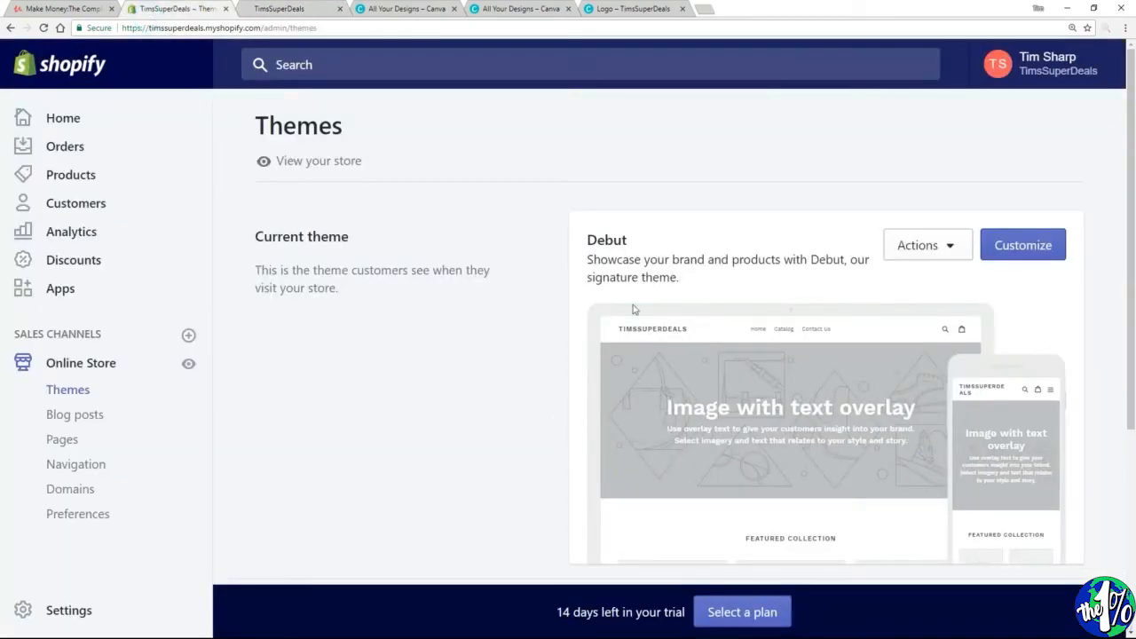
pyautogui.moveTo(632, 241); pyautogui.dragTo(586, 240)
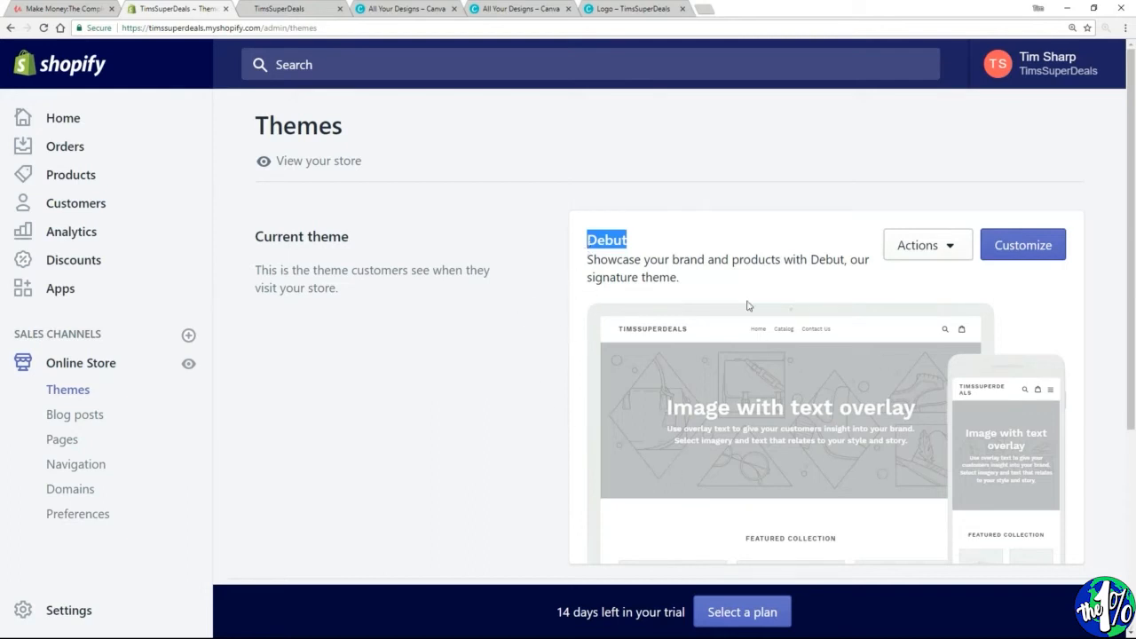
# - Customize the Debut theme by uploading the TimsSuperDealsCropped image and selecting it as the header logo
pyautogui.click(1026, 250)
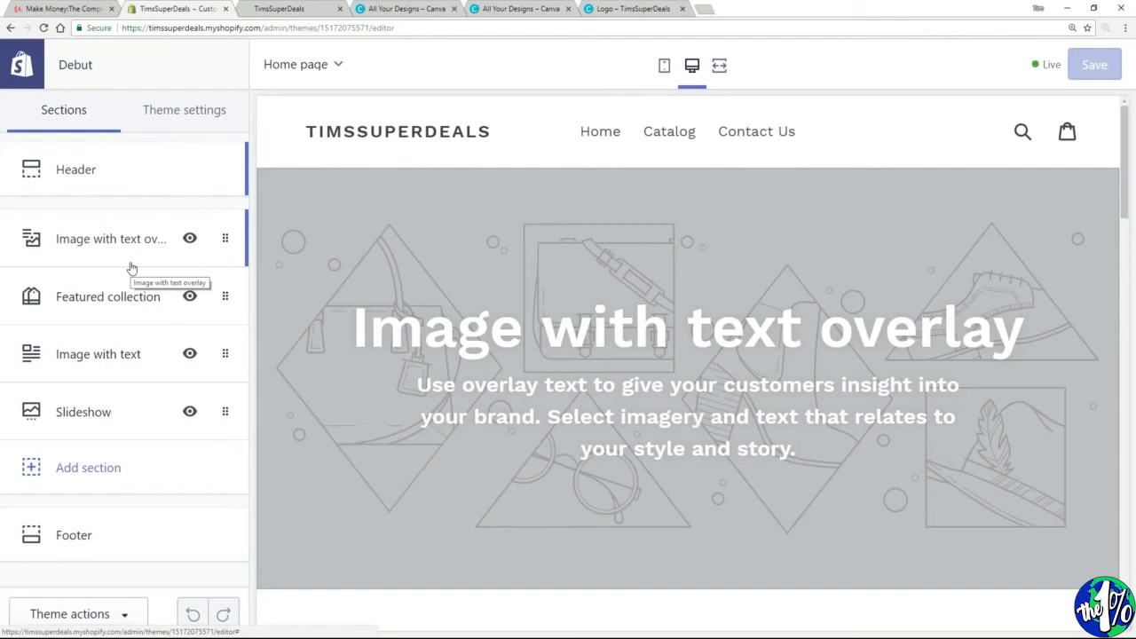
pyautogui.click(87, 177)
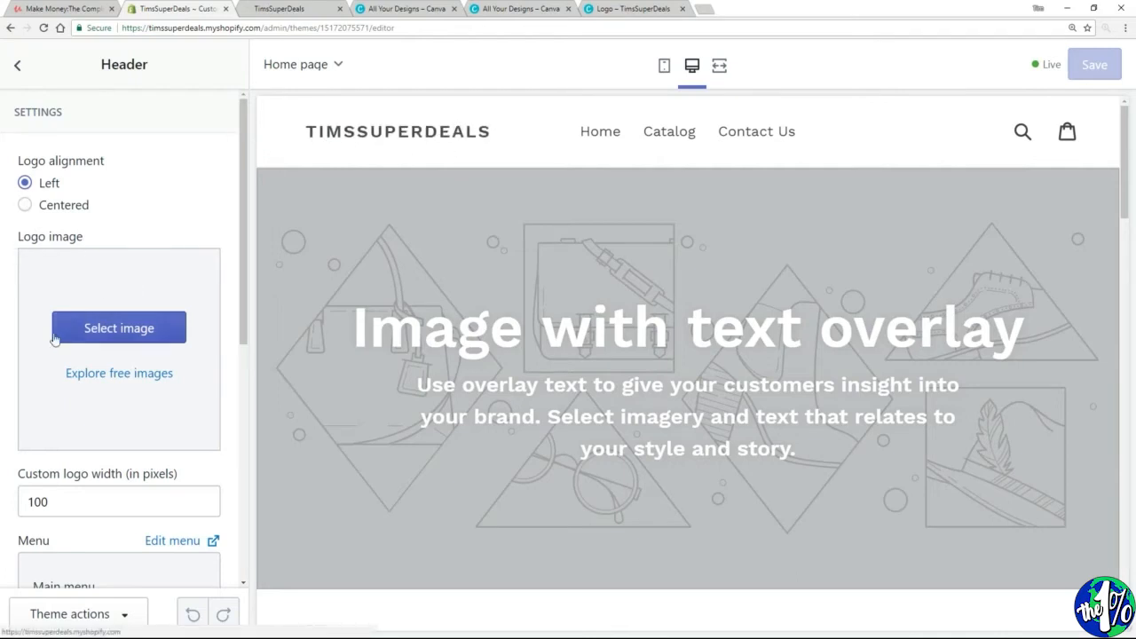
pyautogui.click(114, 331)
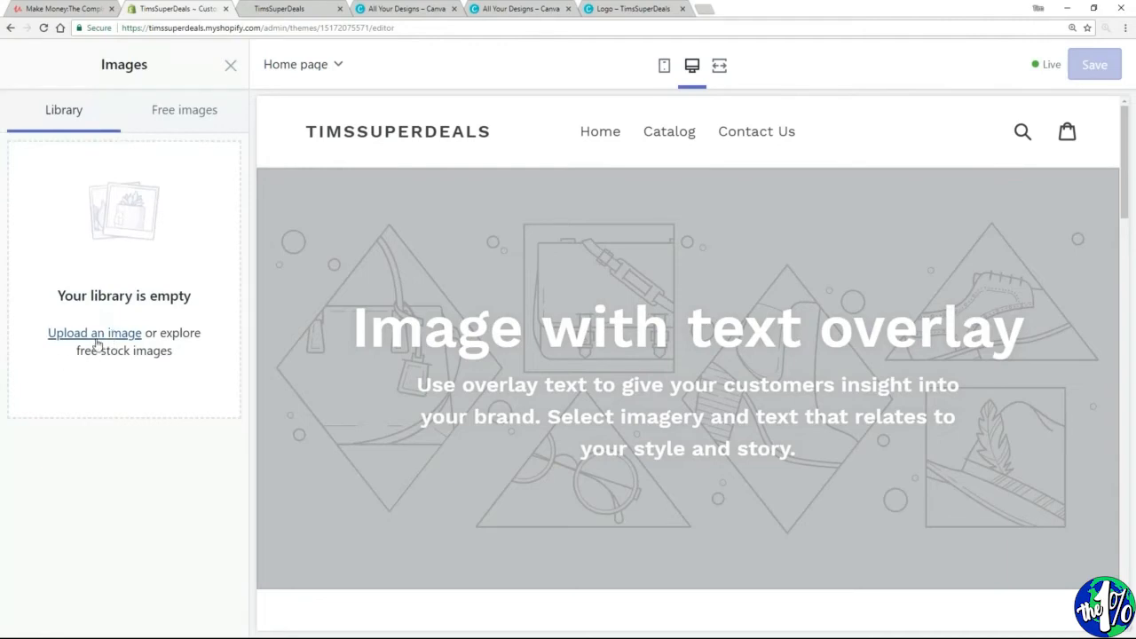
pyautogui.click(98, 334)
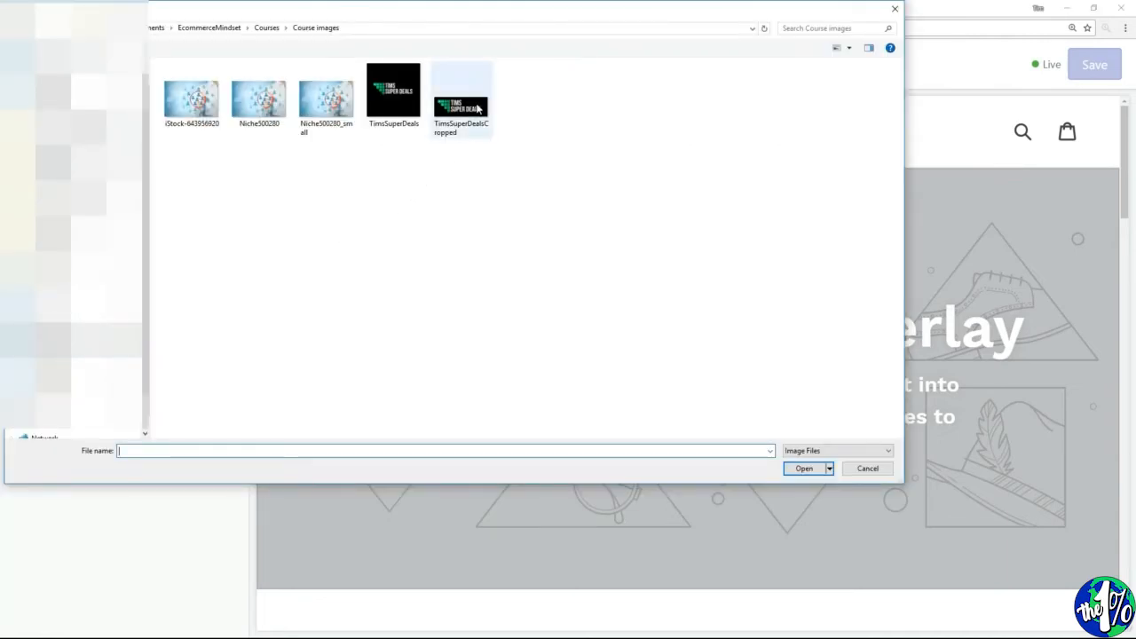
pyautogui.doubleClick(461, 105)
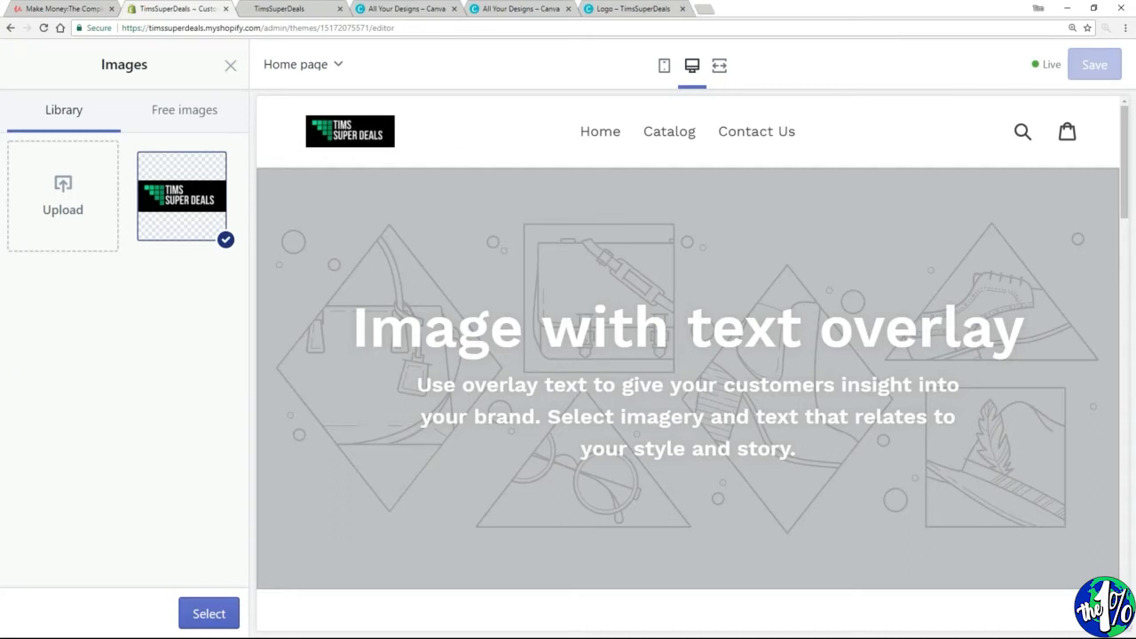
pyautogui.click(198, 614)
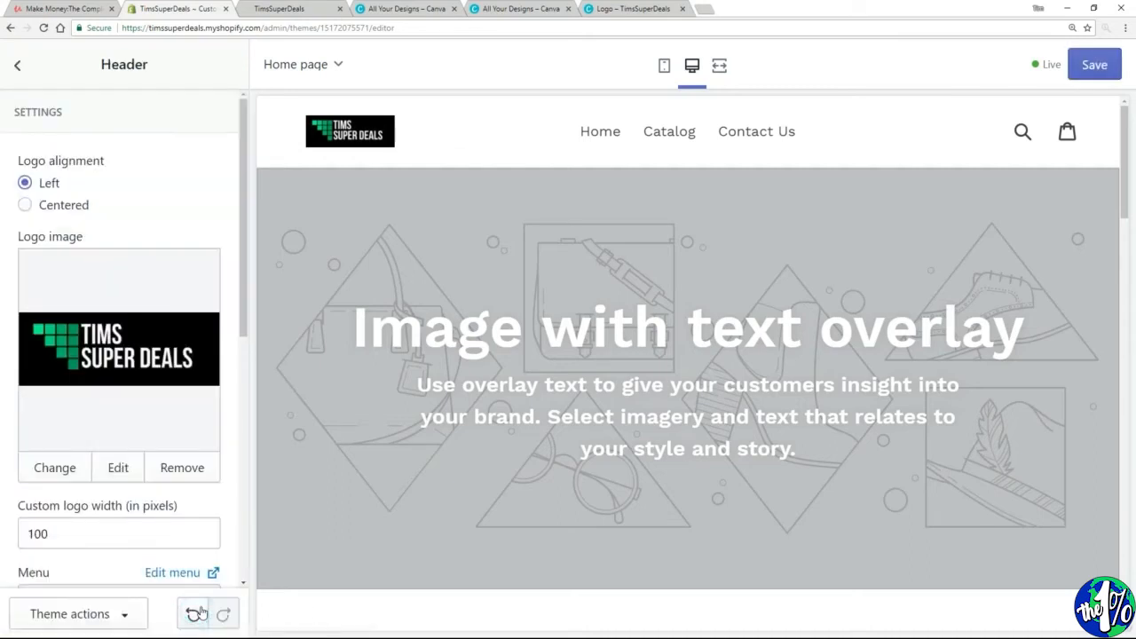
# - Set the header's custom logo width to 200 pixels and return to the theme's section list
pyautogui.moveTo(248, 295); pyautogui.dragTo(236, 420)
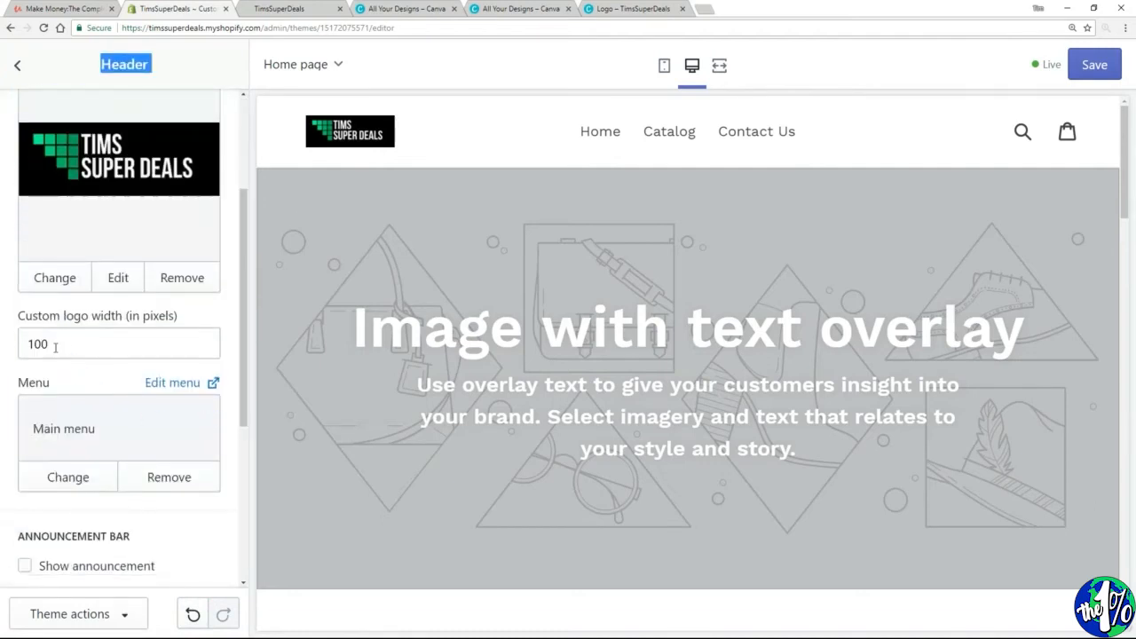
pyautogui.moveTo(31, 343); pyautogui.dragTo(24, 344)
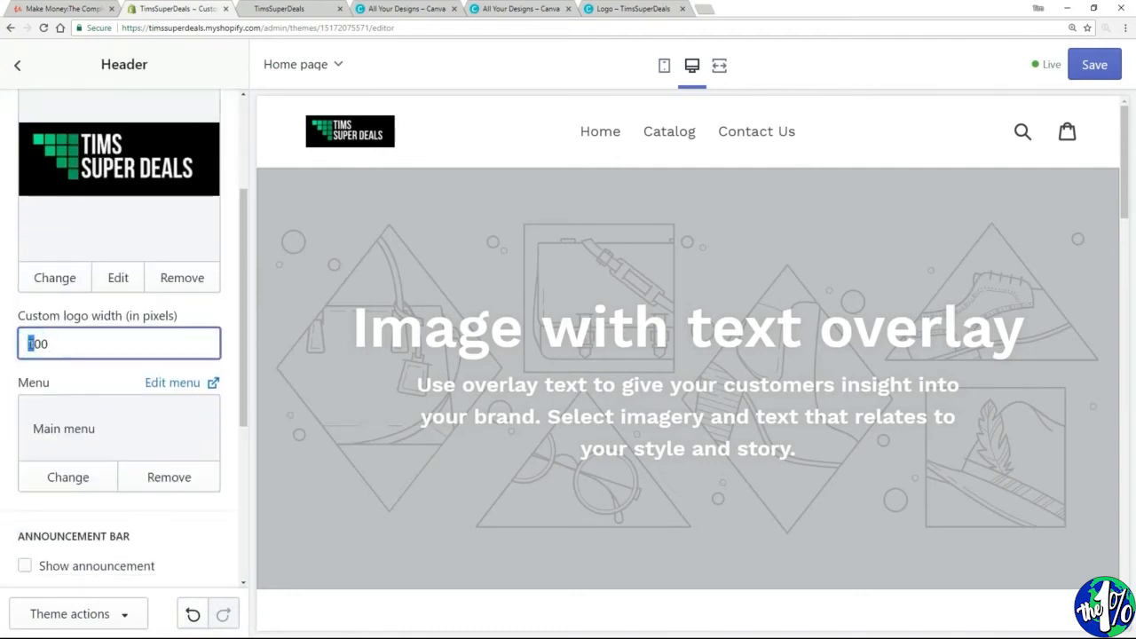
pyautogui.write('2')
pyautogui.click(101, 379)
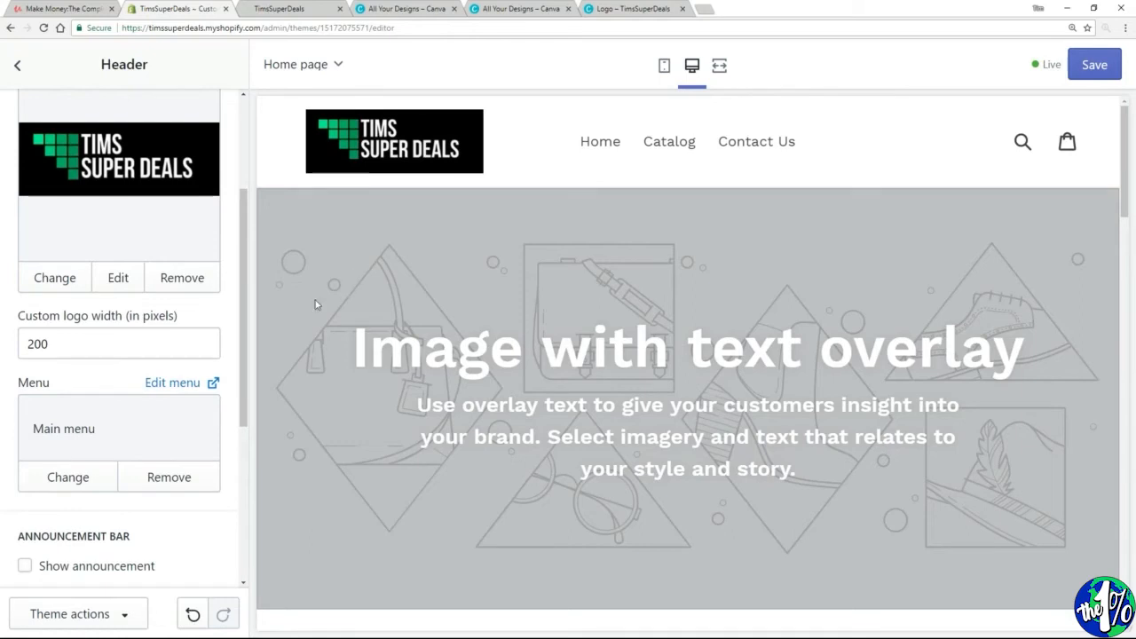
pyautogui.moveTo(246, 306); pyautogui.dragTo(247, 217)
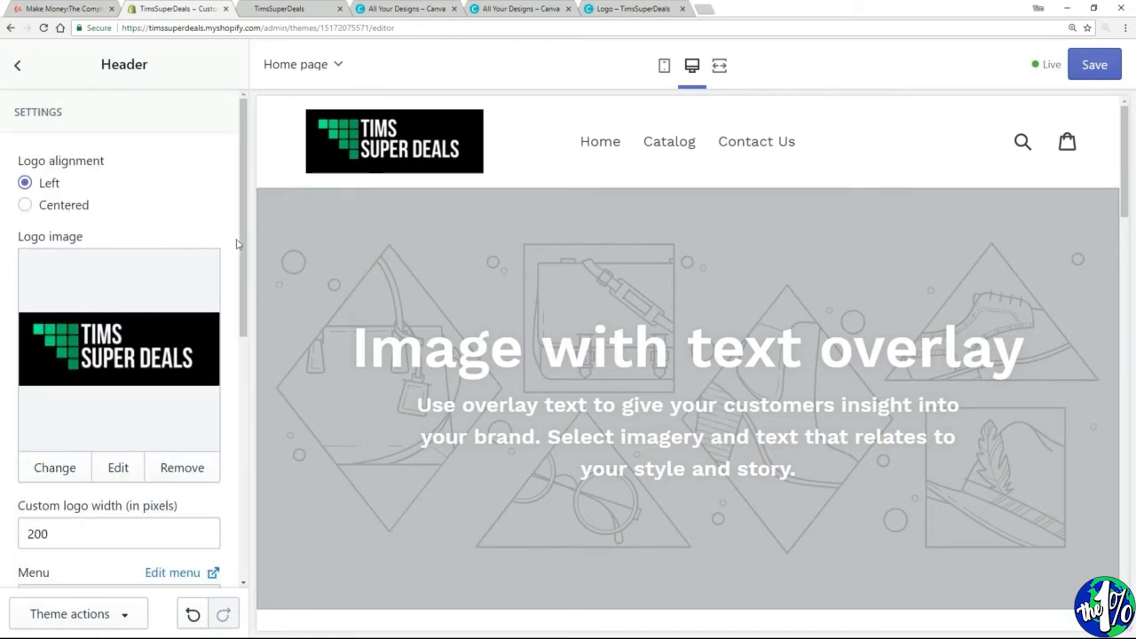
pyautogui.moveTo(245, 232); pyautogui.dragTo(261, 129)
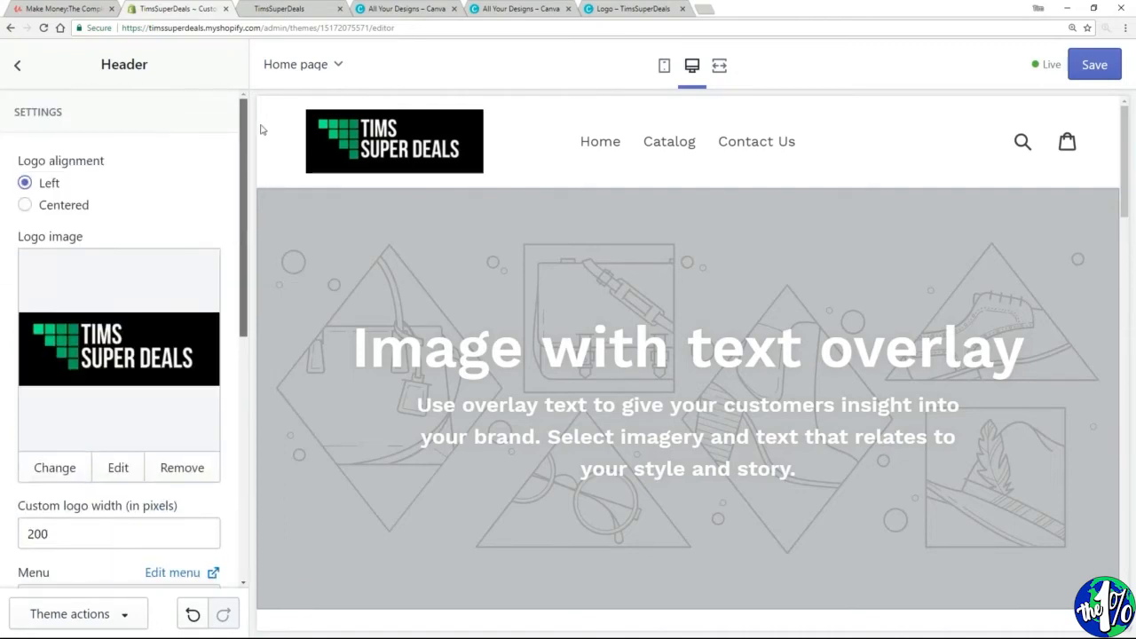
pyautogui.click(18, 65)
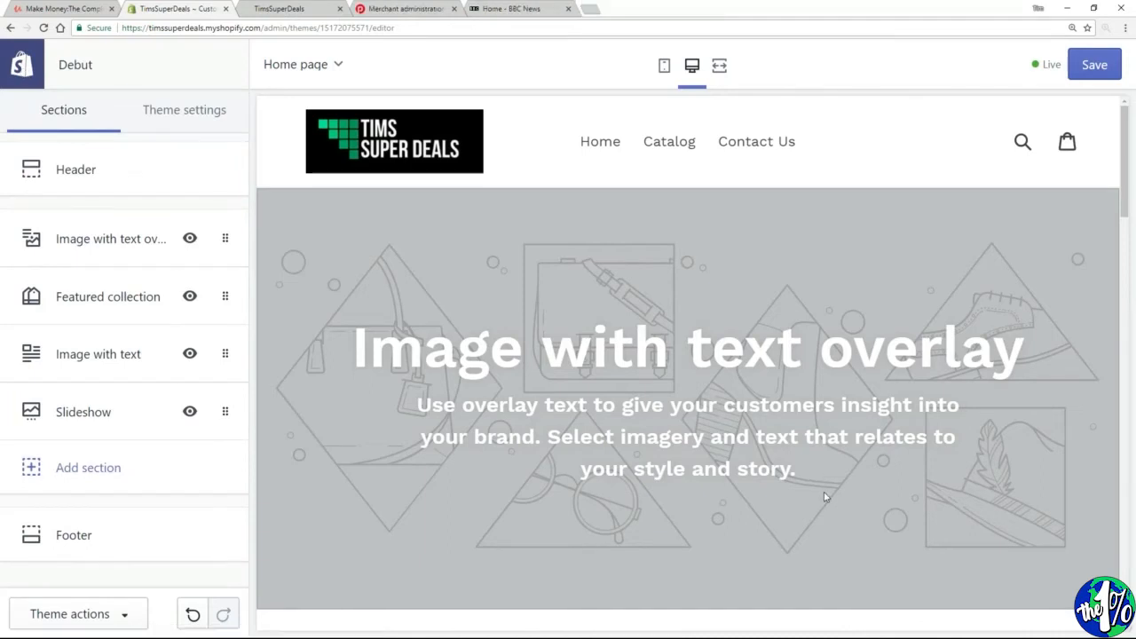
# - Open the home page's Image with text overlay section and set its heading to "Come and Visit our Store"
pyautogui.moveTo(826, 482); pyautogui.dragTo(788, 471)
pyautogui.moveTo(675, 458); pyautogui.dragTo(353, 346)
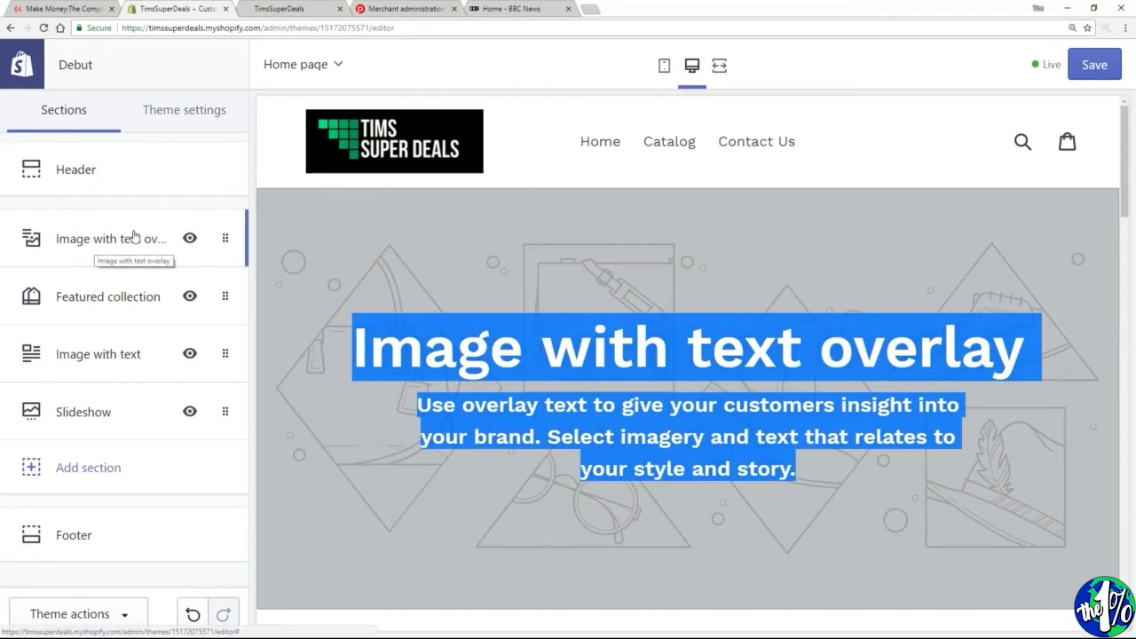
pyautogui.click(77, 247)
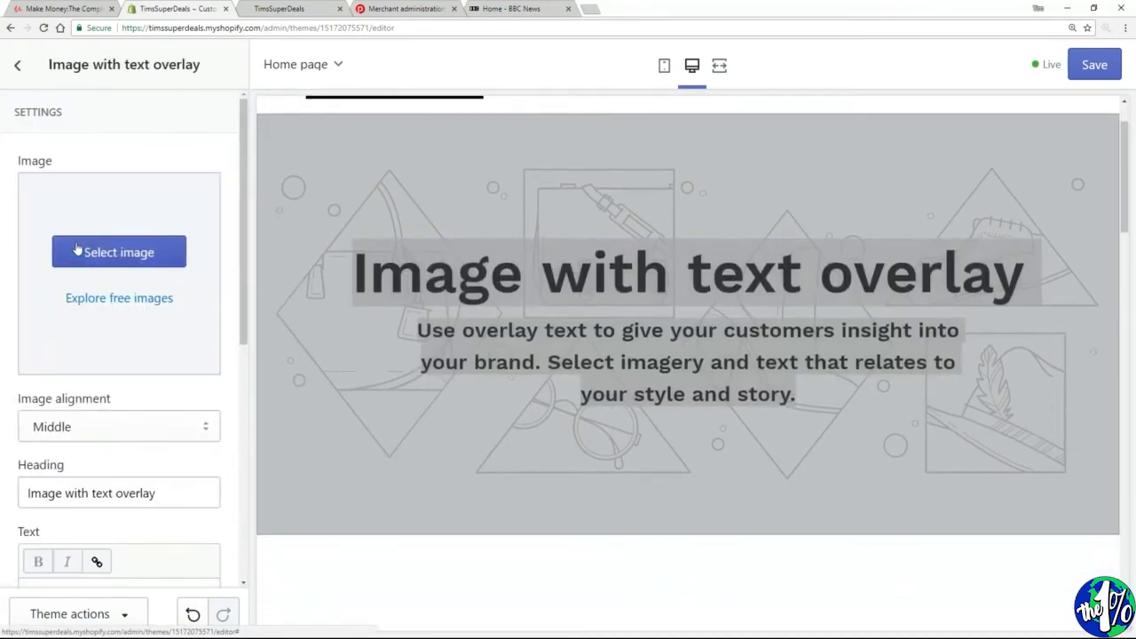
pyautogui.scroll(-1, 243, 281)
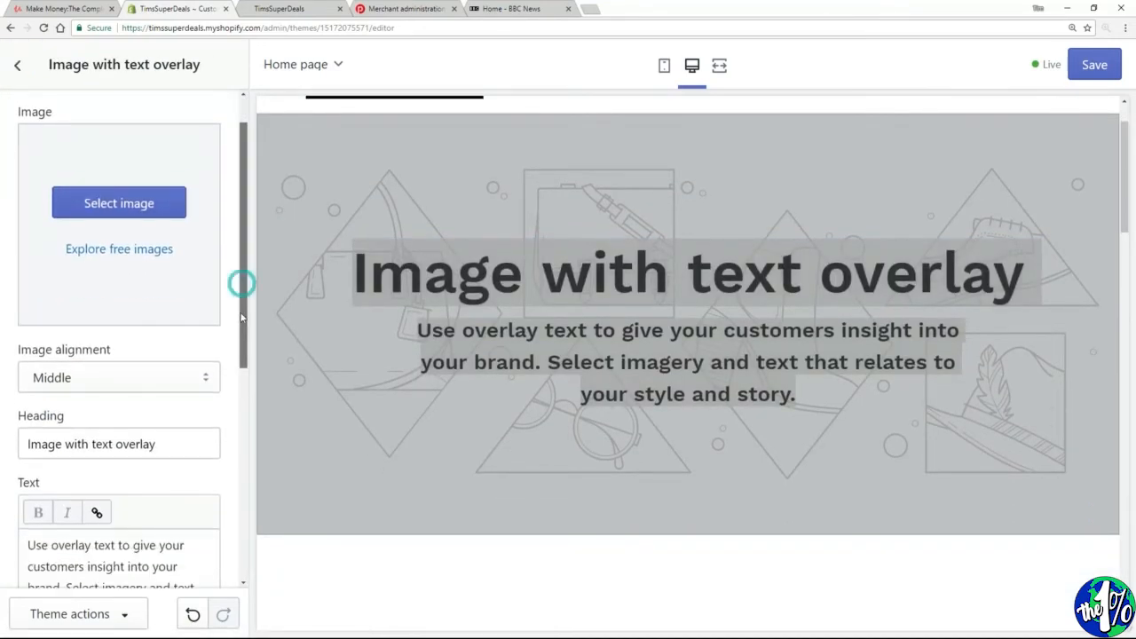
pyautogui.click(336, 405)
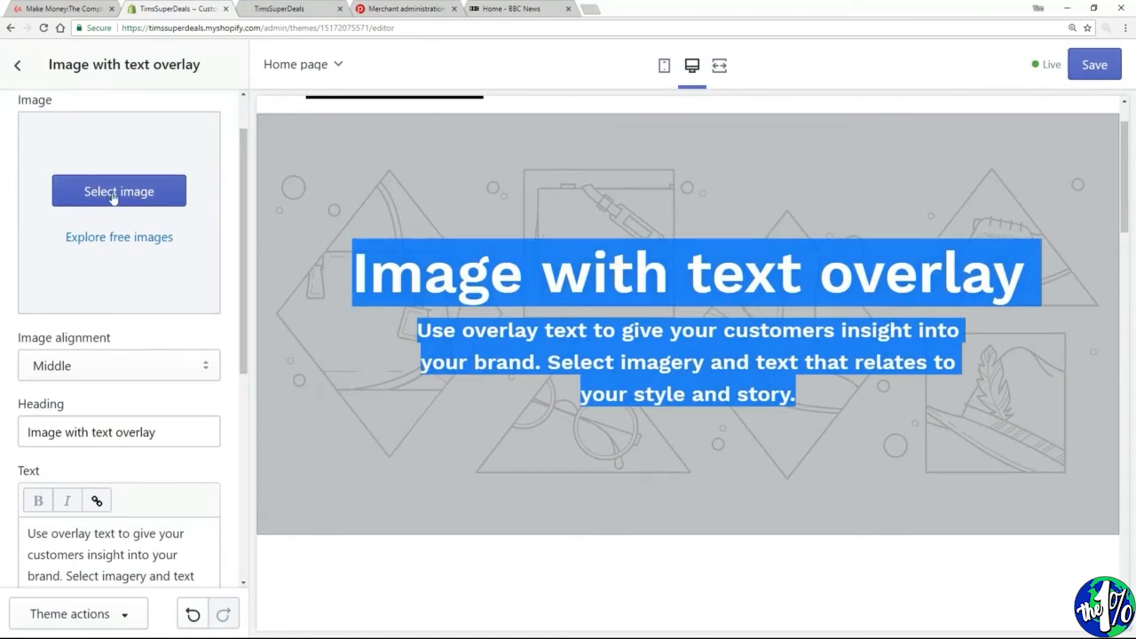
pyautogui.moveTo(158, 433); pyautogui.dragTo(16, 437)
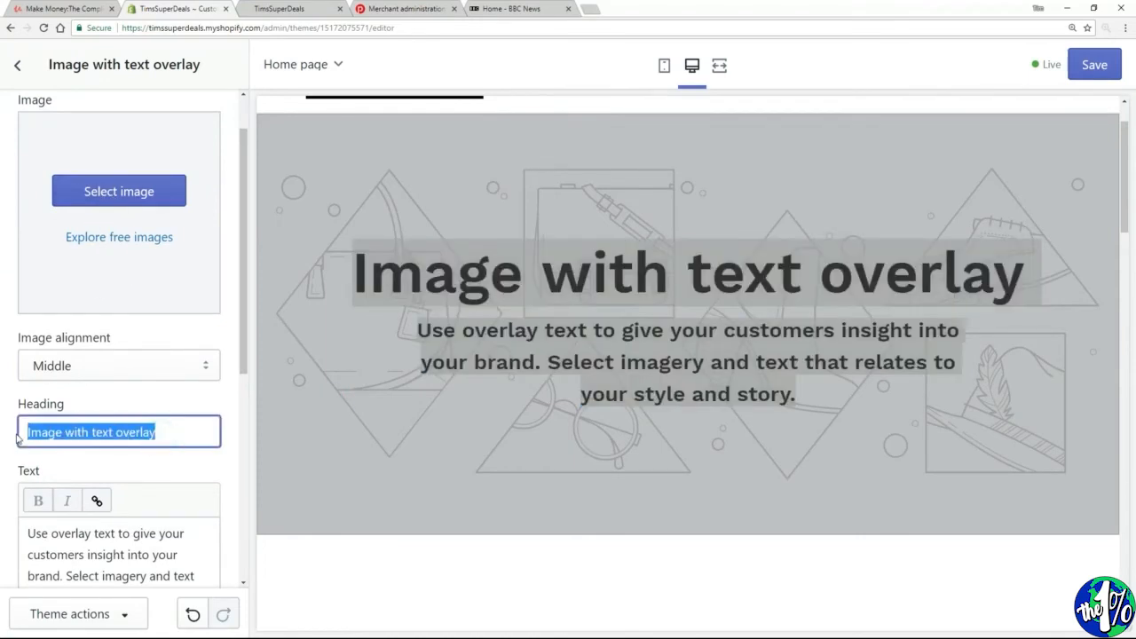
pyautogui.click(431, 589)
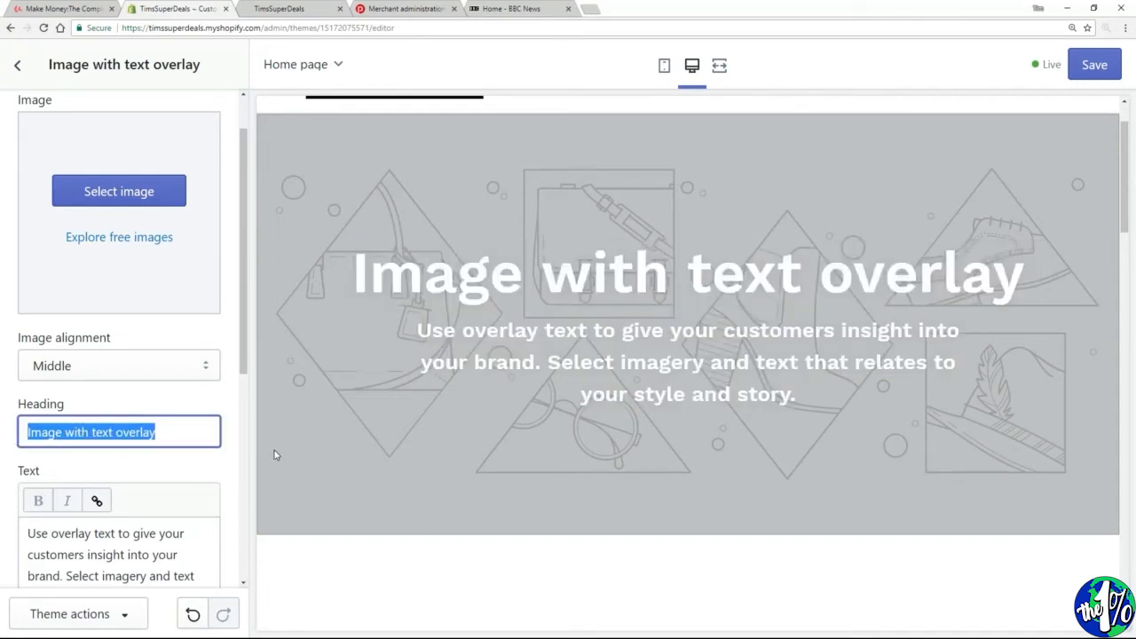
pyautogui.write('Come and Vi')
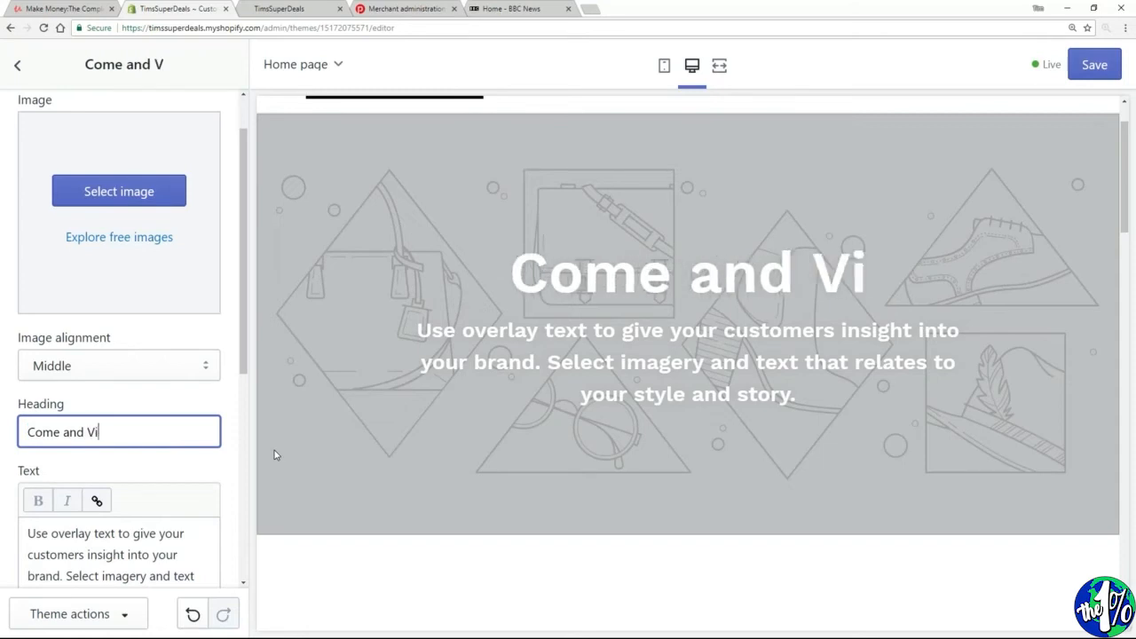
pyautogui.write('sit our S')
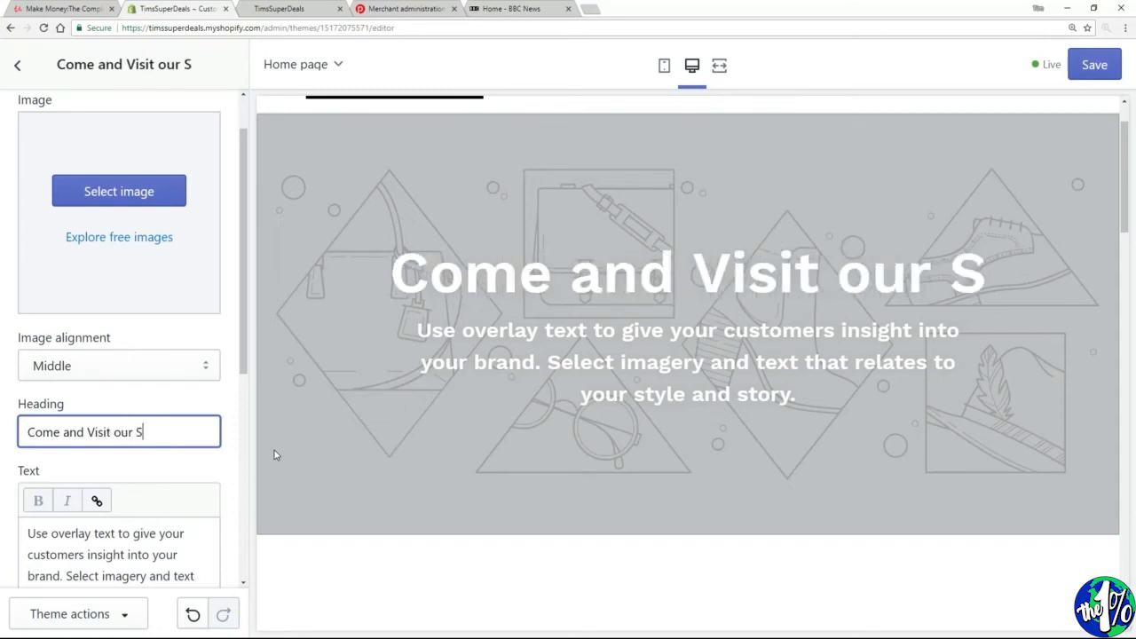
pyautogui.write('tore')
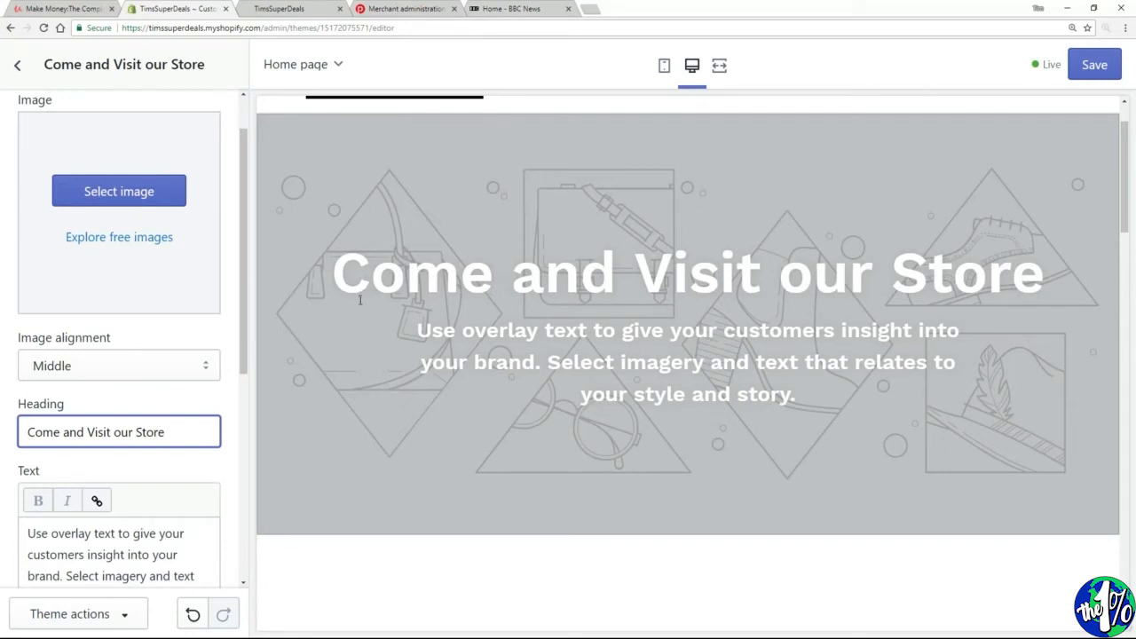
# - Replace the banner section's placeholder text with "Explore our fantastic collection of dog jewelry products"
pyautogui.moveTo(244, 280); pyautogui.dragTo(238, 338)
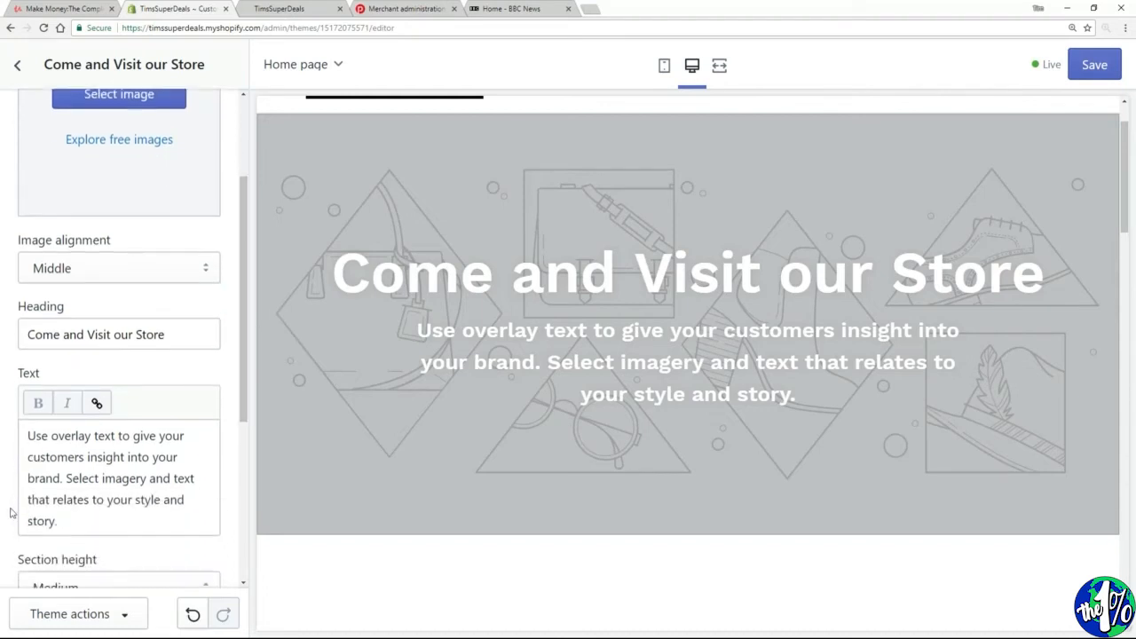
pyautogui.tripleClick(73, 527)
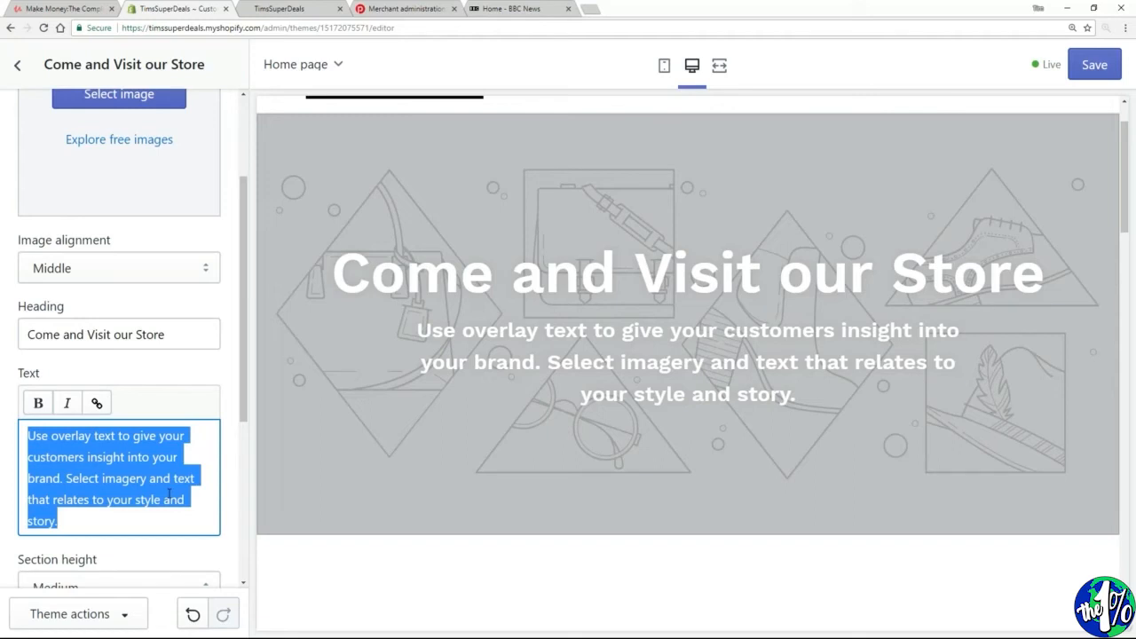
pyautogui.press('BackSpace')
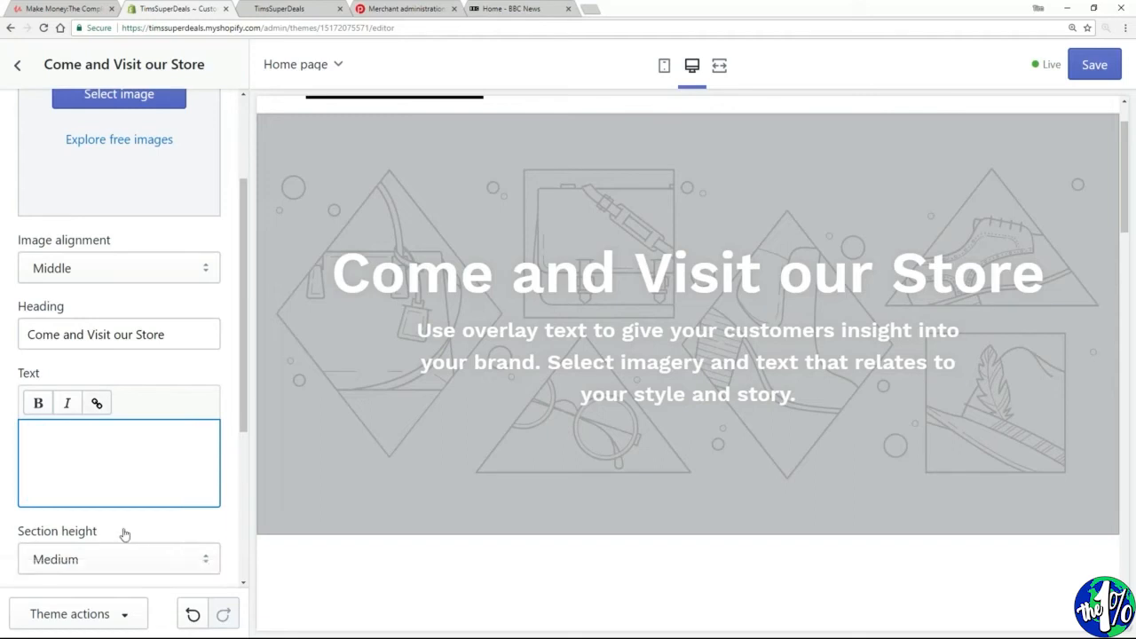
pyautogui.write('Explore our fantastic collection of dog jewelry products')
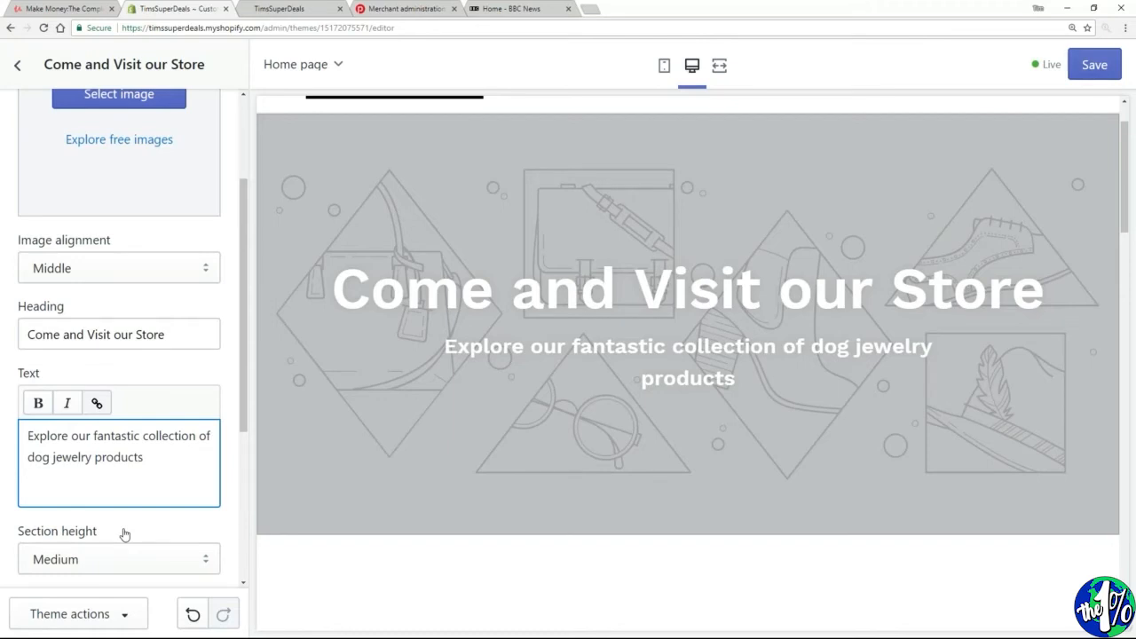
# - Label the banner's button "Discover more..." and link it to All Products
pyautogui.scroll(-2, 125, 534)
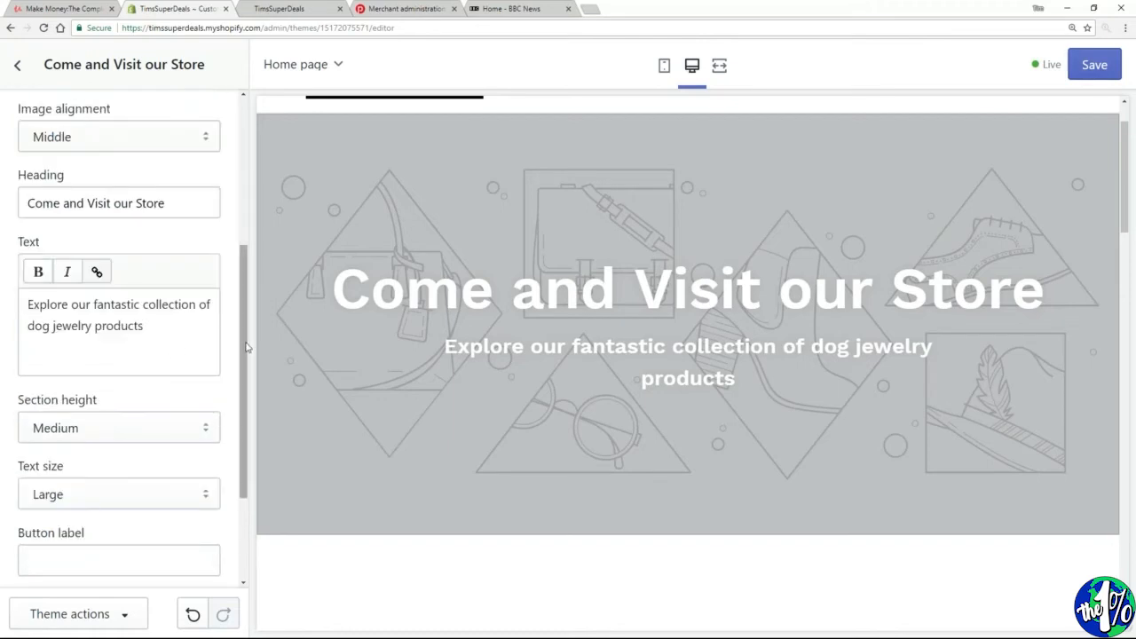
pyautogui.scroll(-3, 246, 348)
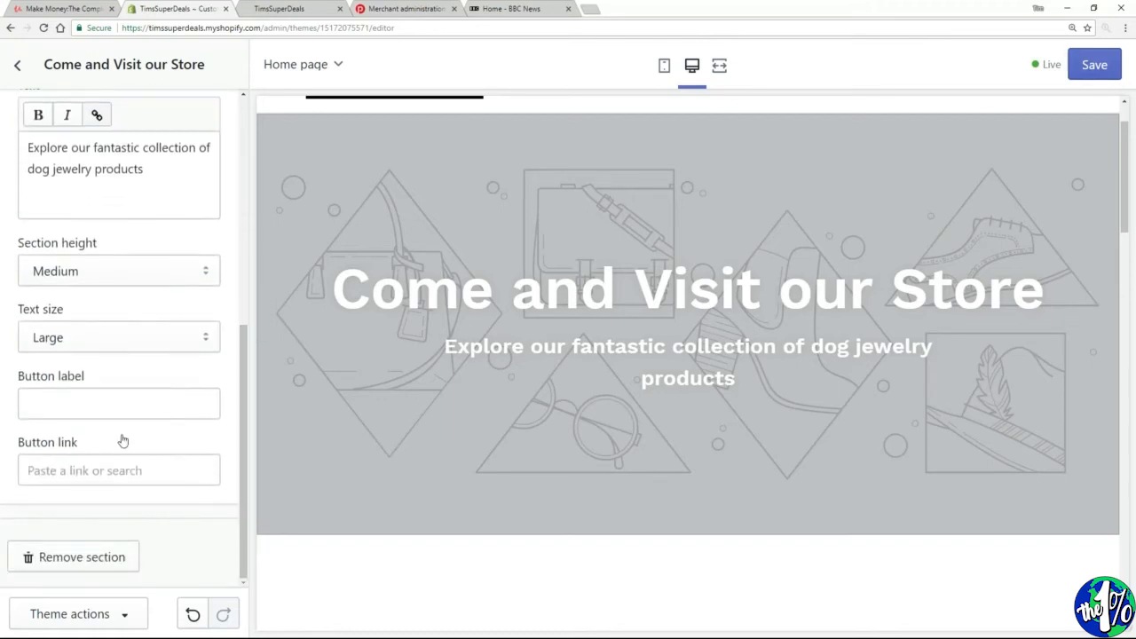
pyautogui.click(62, 403)
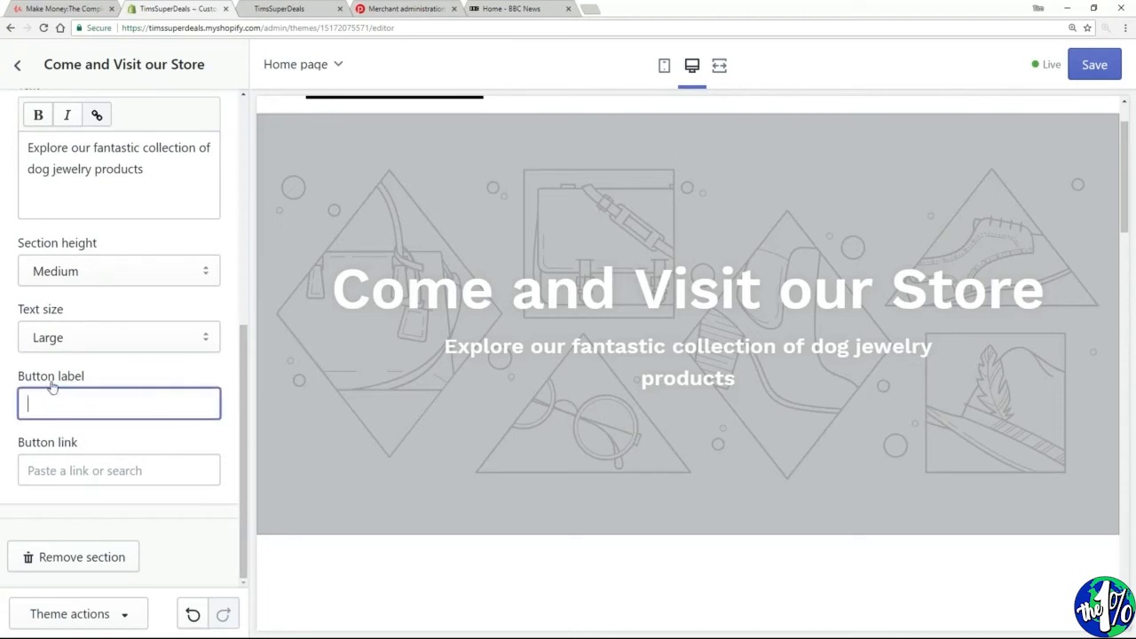
pyautogui.write('Discover more...')
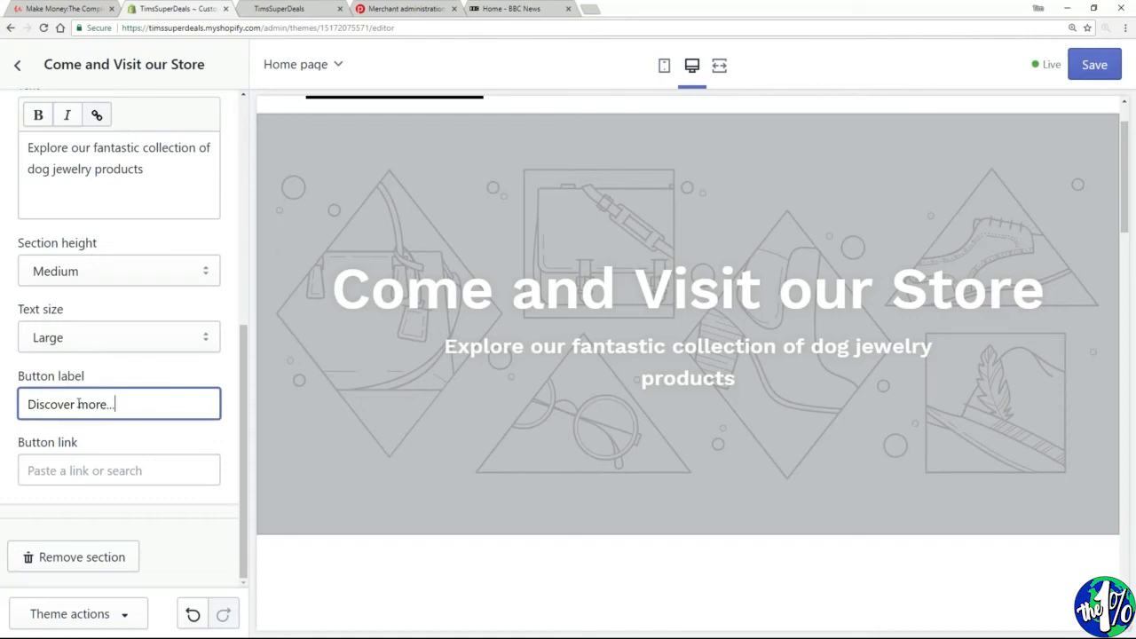
pyautogui.click(83, 471)
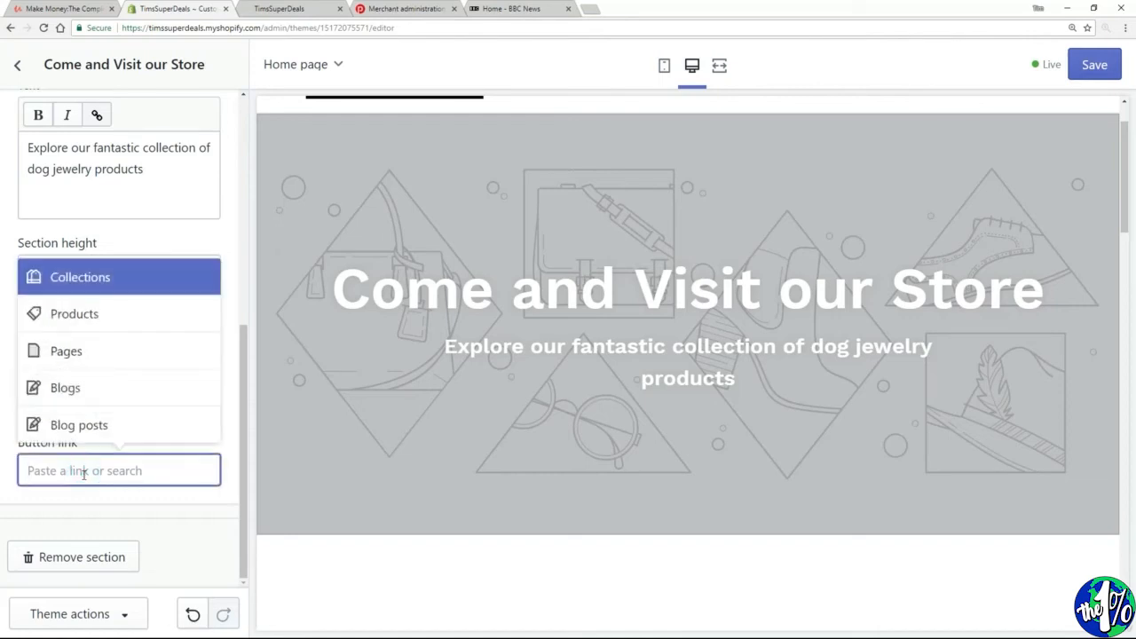
pyautogui.click(71, 320)
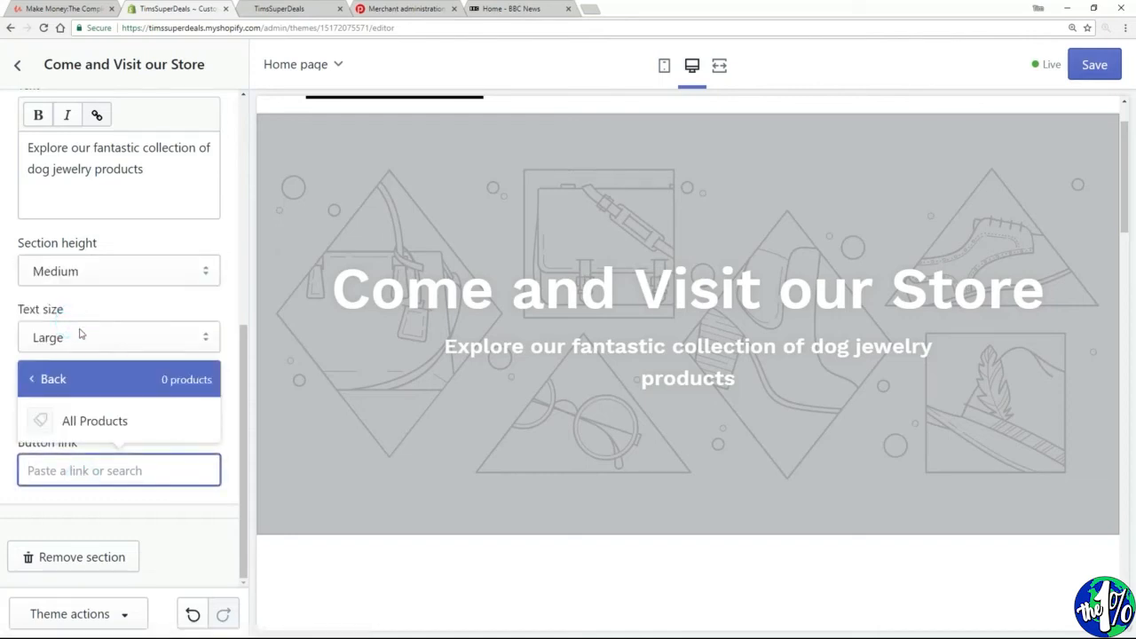
pyautogui.click(145, 433)
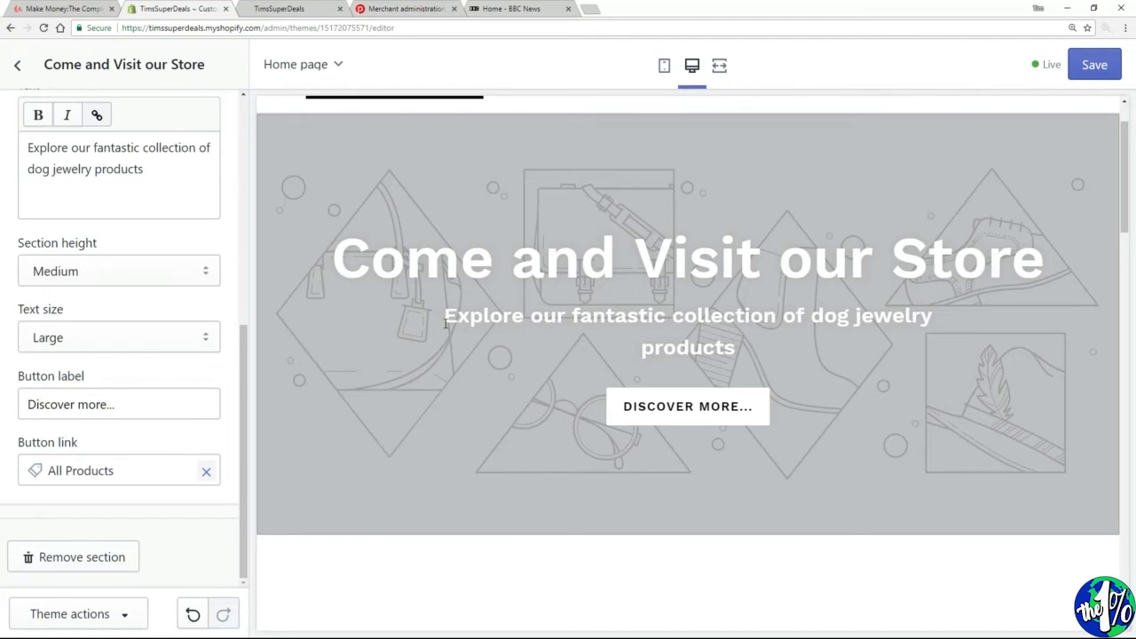
# - Save the banner text and button changes, and reload the live storefront to check them
pyautogui.moveTo(447, 316); pyautogui.dragTo(719, 369)
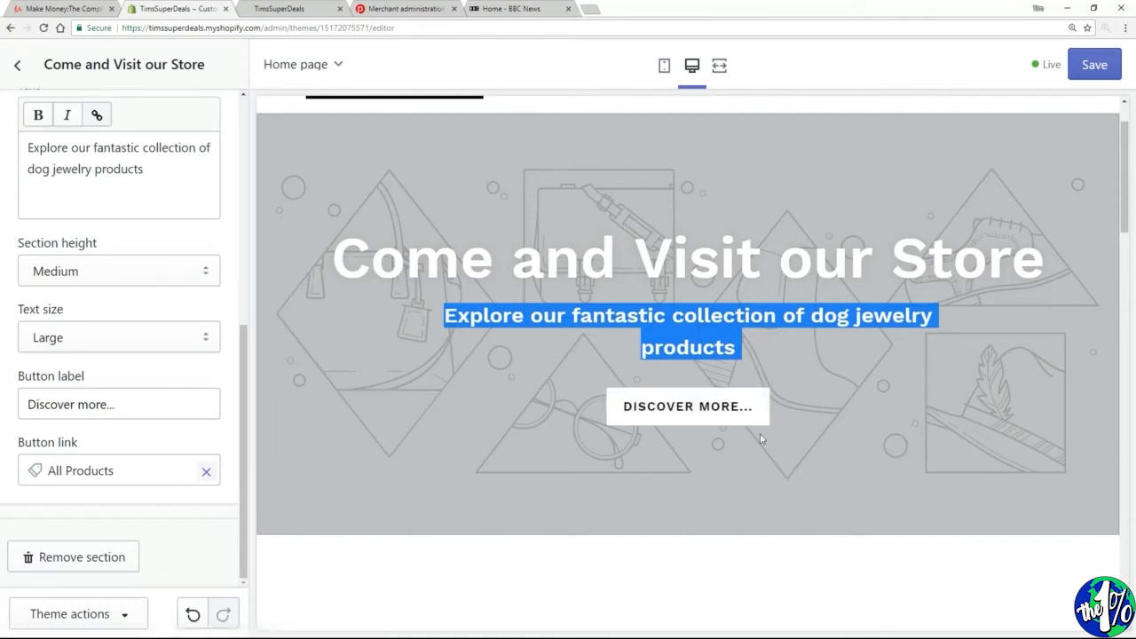
pyautogui.click(872, 431)
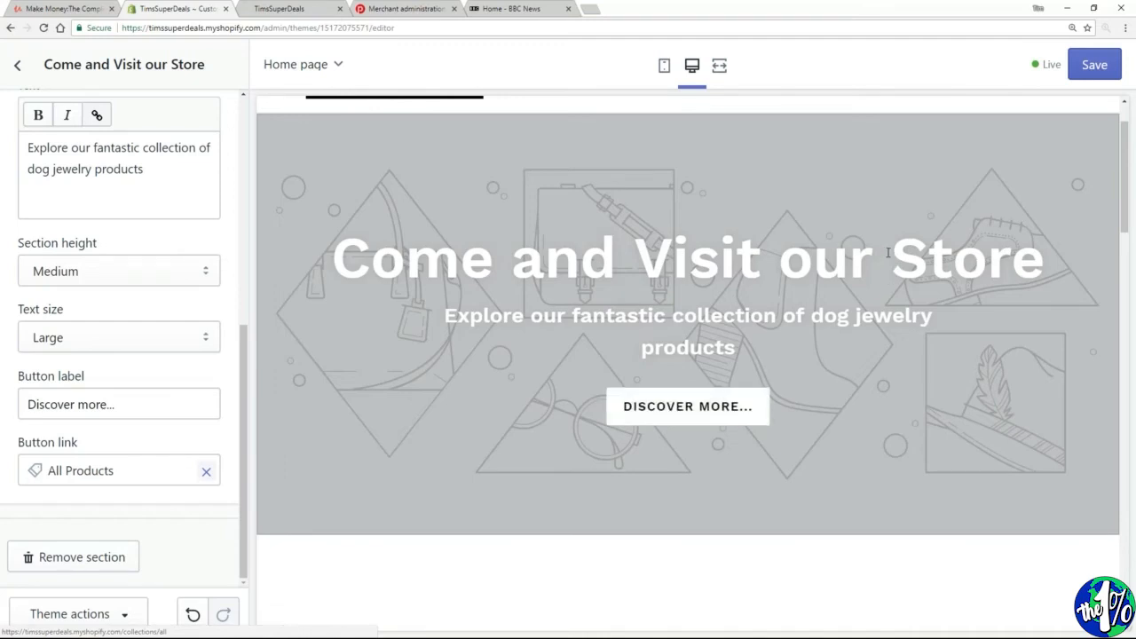
pyautogui.click(1083, 68)
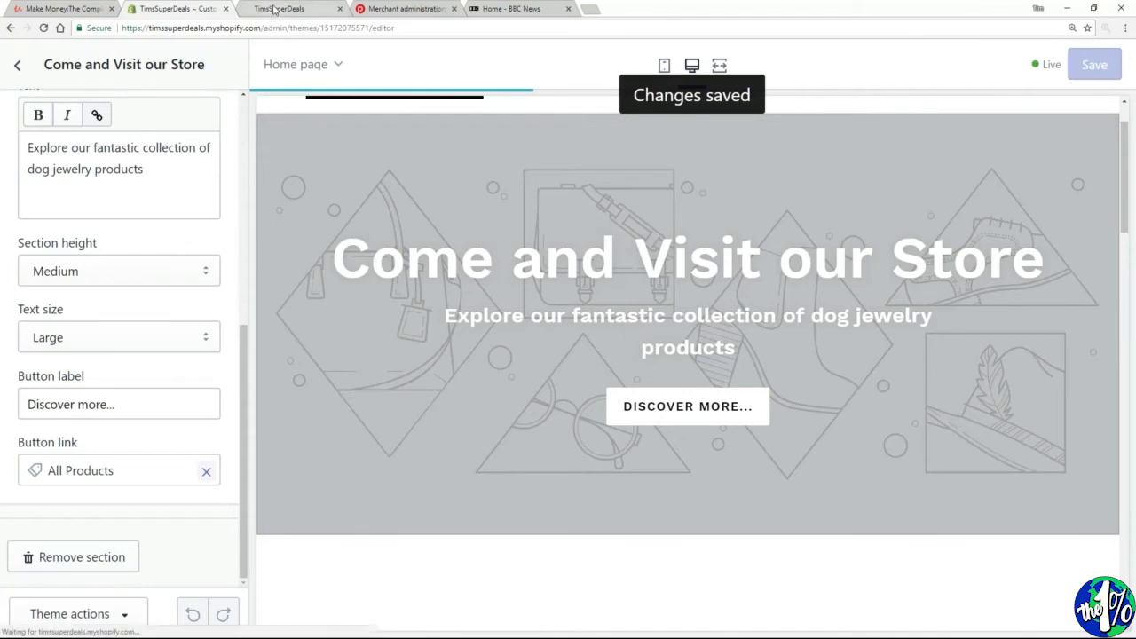
pyautogui.click(275, 10)
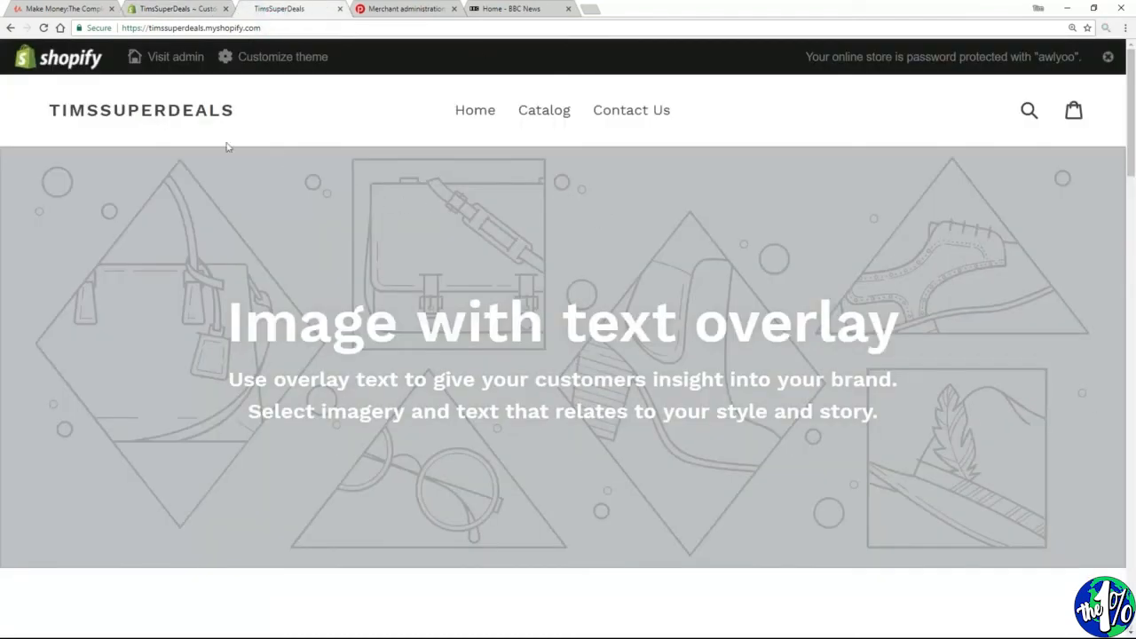
pyautogui.click(44, 27)
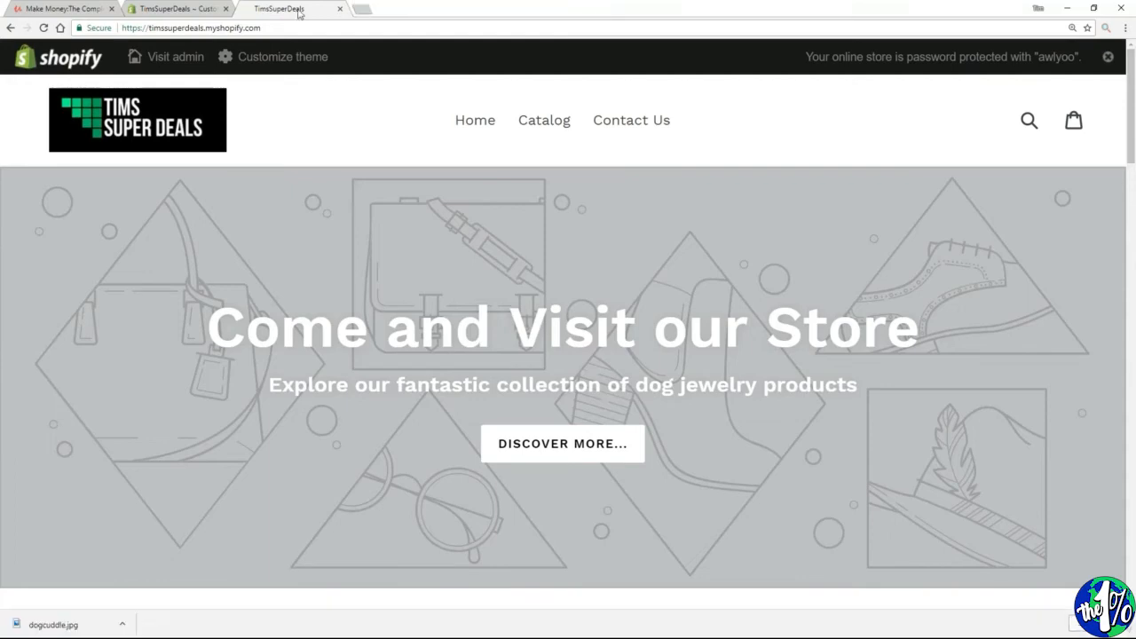
# - Return to the theme editor, upload the dogcuddle image and select it as the banner section's image
pyautogui.click(187, 11)
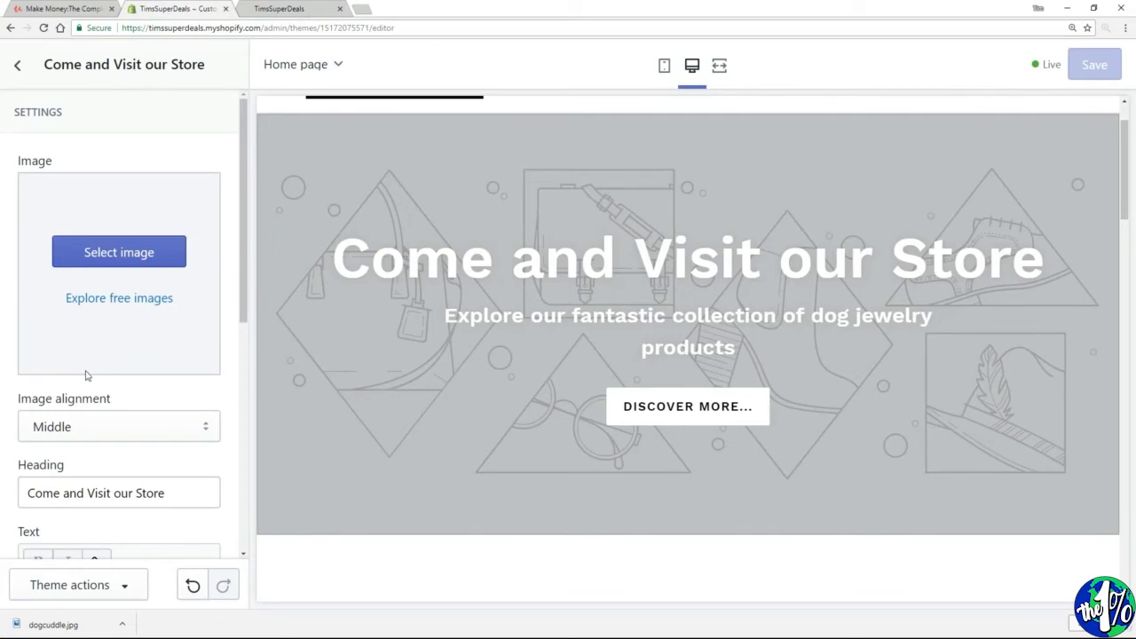
pyautogui.click(124, 253)
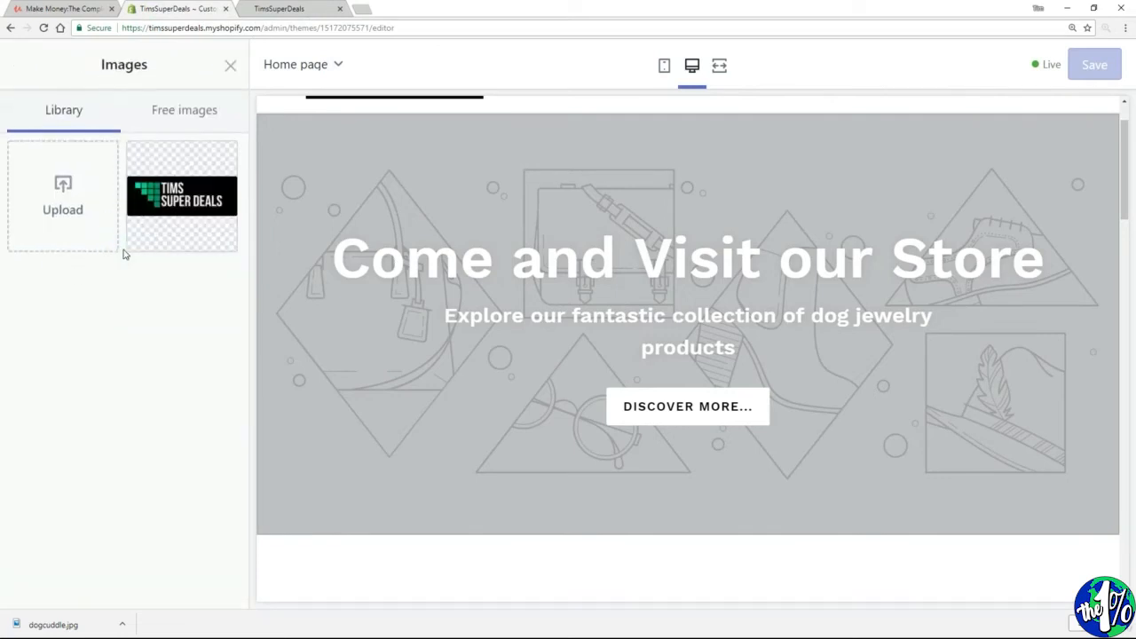
pyautogui.click(61, 195)
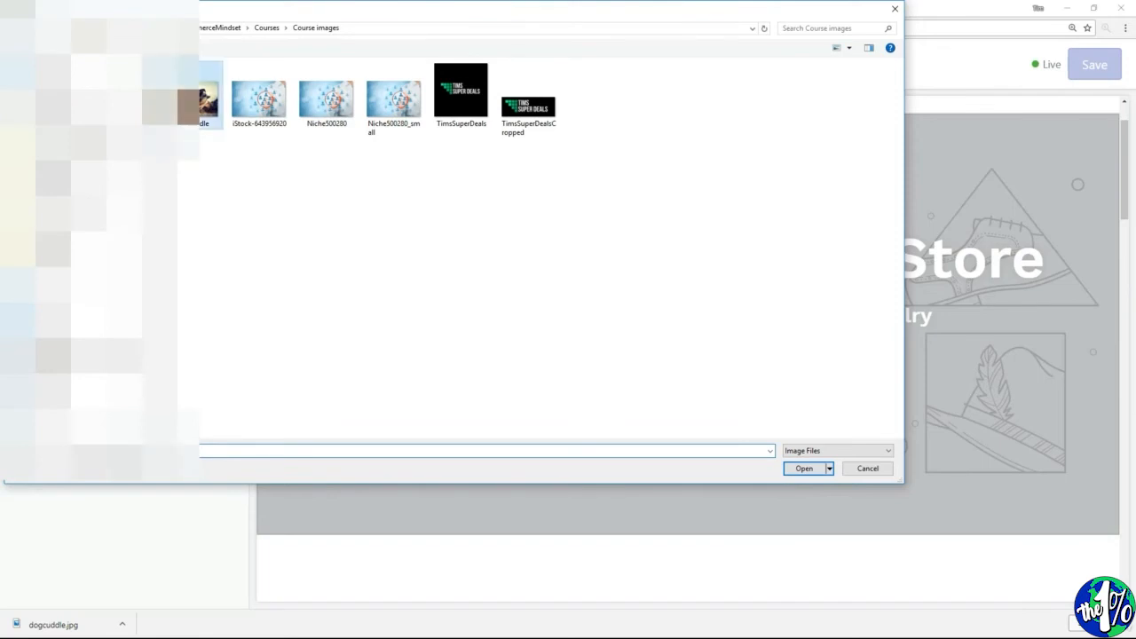
pyautogui.doubleClick(200, 99)
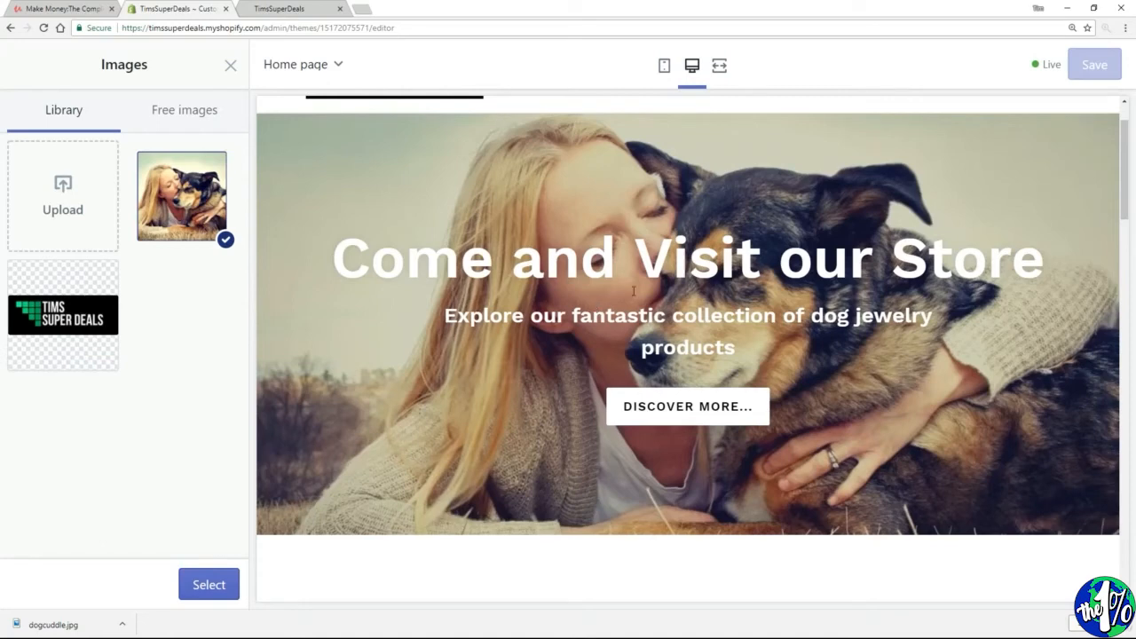
pyautogui.scroll(1, 635, 291)
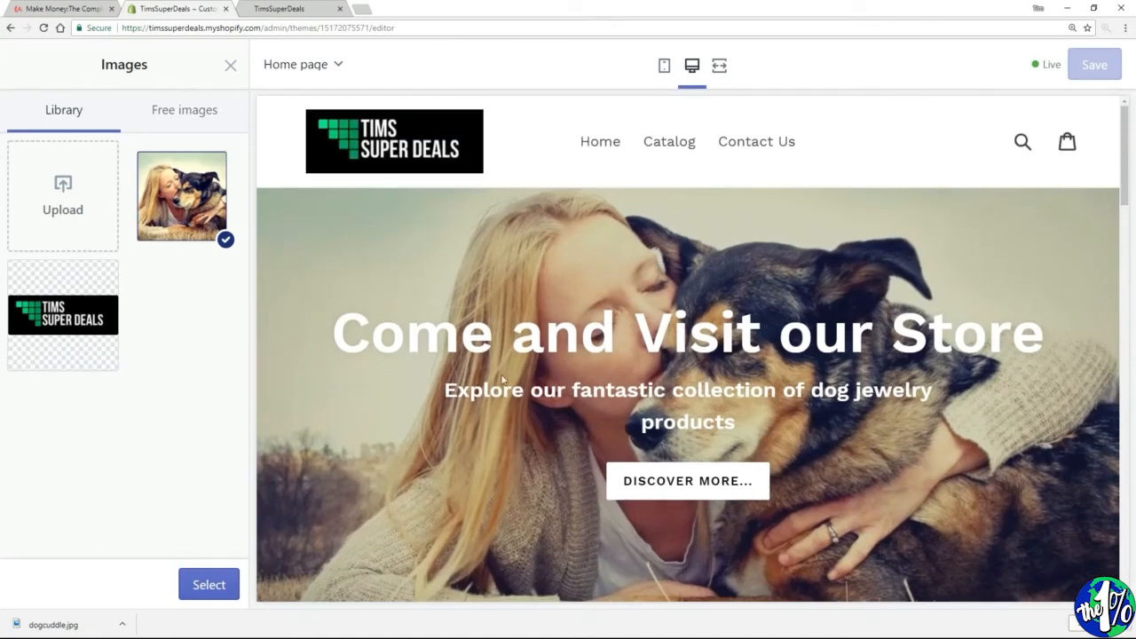
pyautogui.click(218, 595)
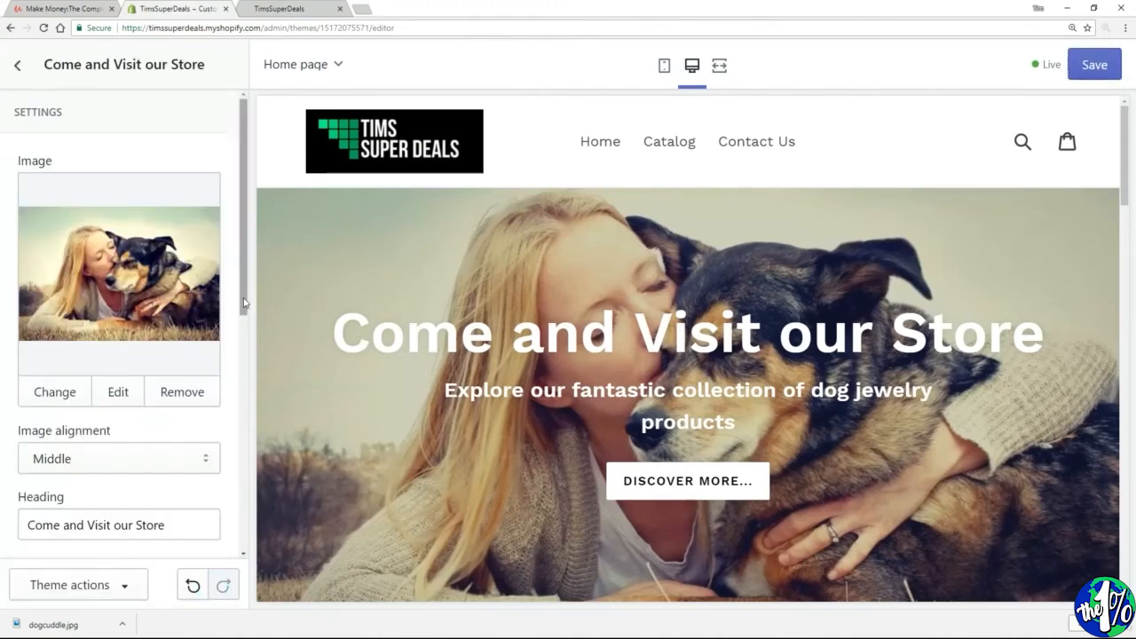
# - Save the theme with the new banner image and refresh the live storefront to view it
pyautogui.moveTo(244, 304)
pyautogui.mouseDown()
pyautogui.moveTo(241, 497)
pyautogui.moveTo(238, 297)
pyautogui.mouseUp()
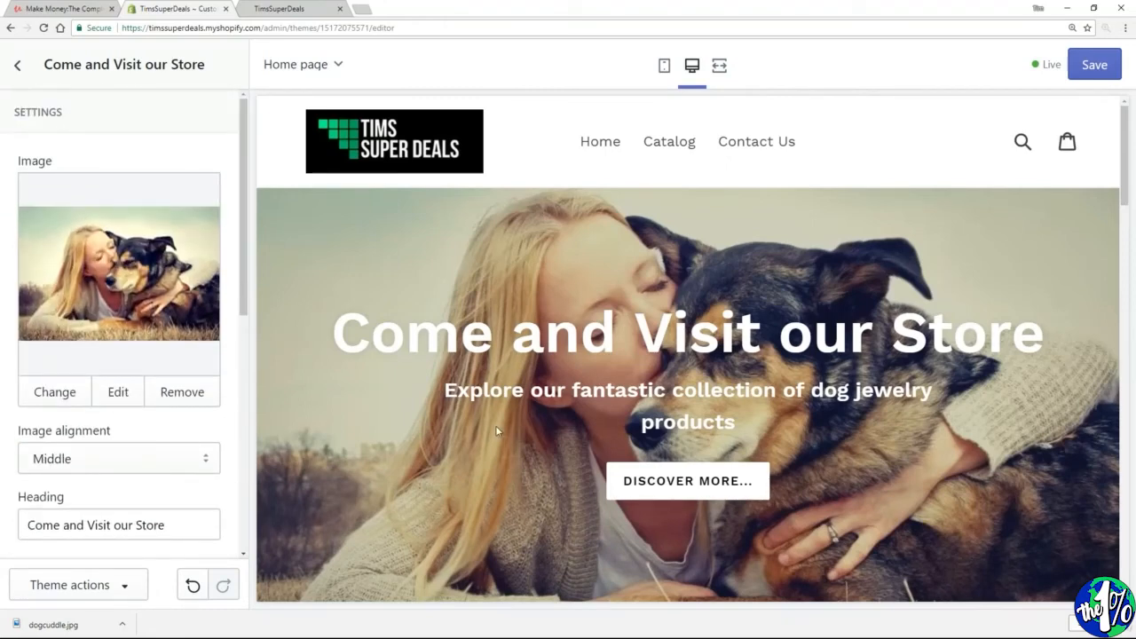
pyautogui.click(1107, 65)
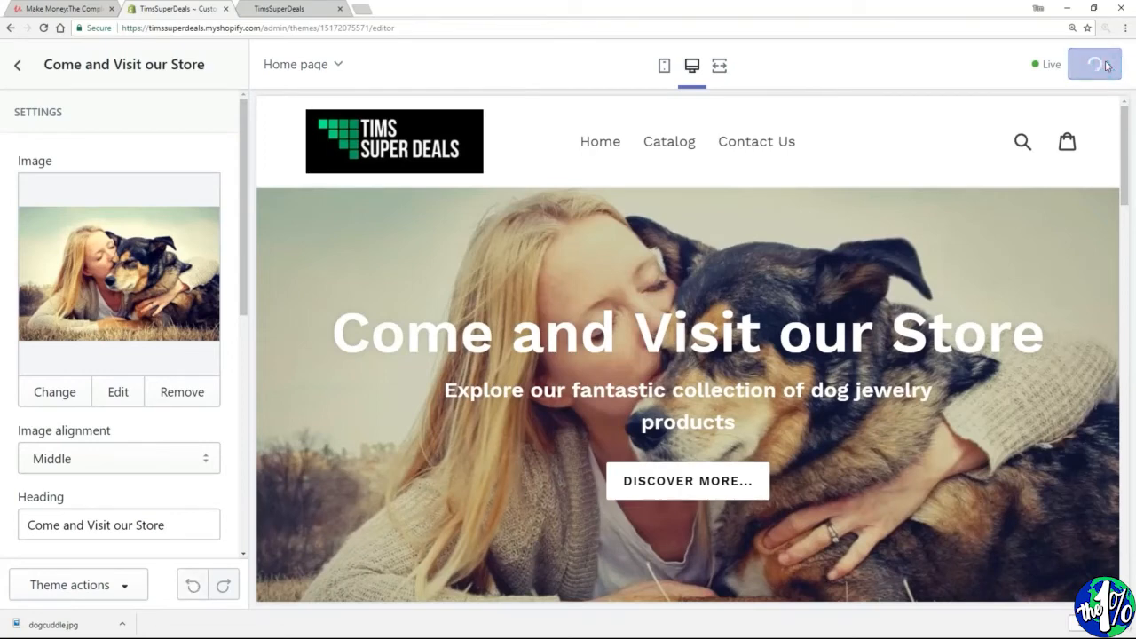
pyautogui.click(303, 9)
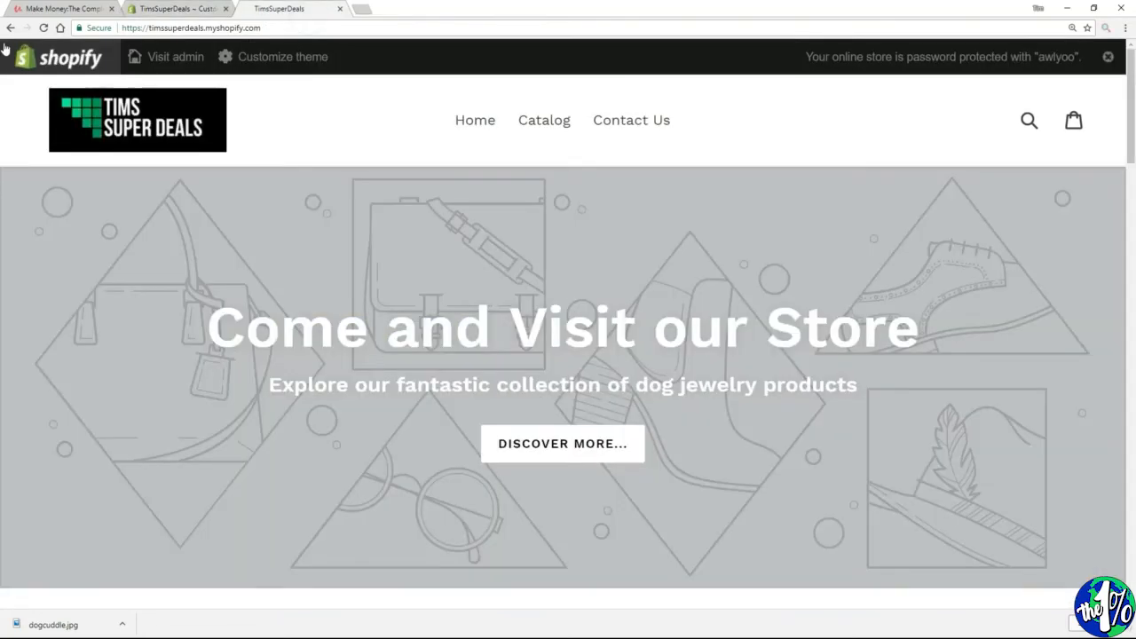
pyautogui.click(43, 27)
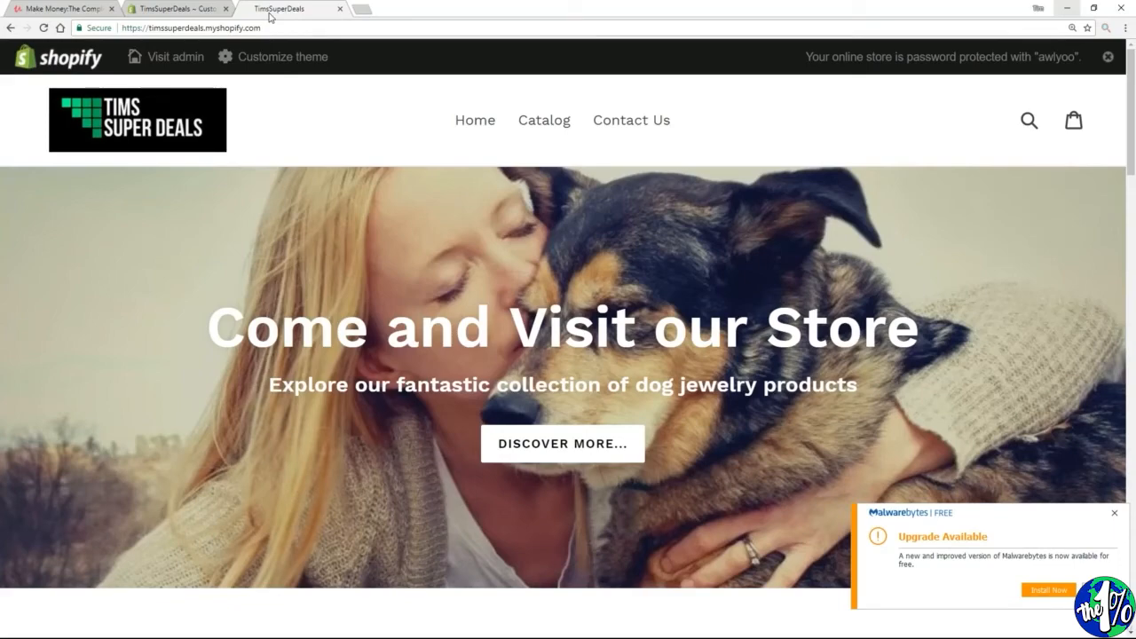
# - Leave the theme editor and open the store's Files settings to review the uploaded images
pyautogui.click(187, 13)
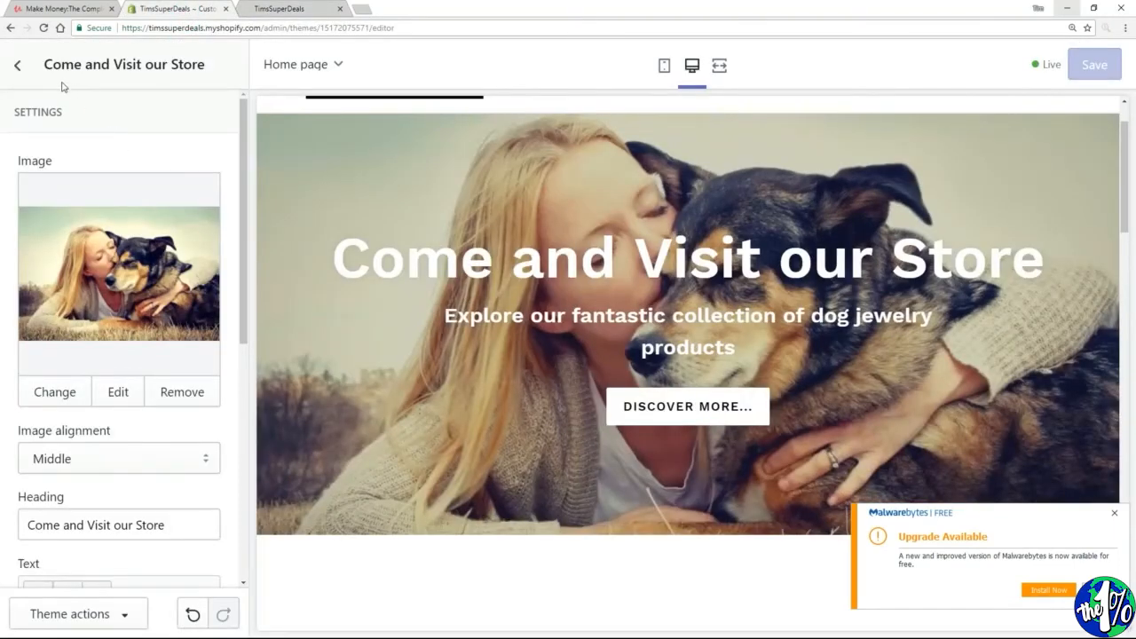
pyautogui.click(18, 67)
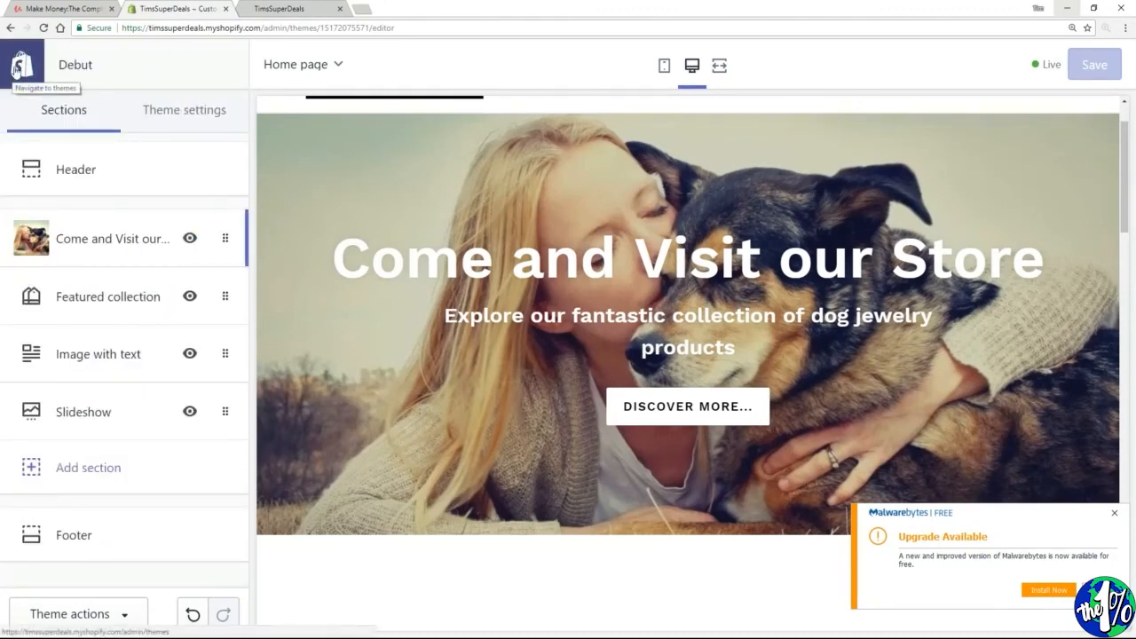
pyautogui.click(16, 69)
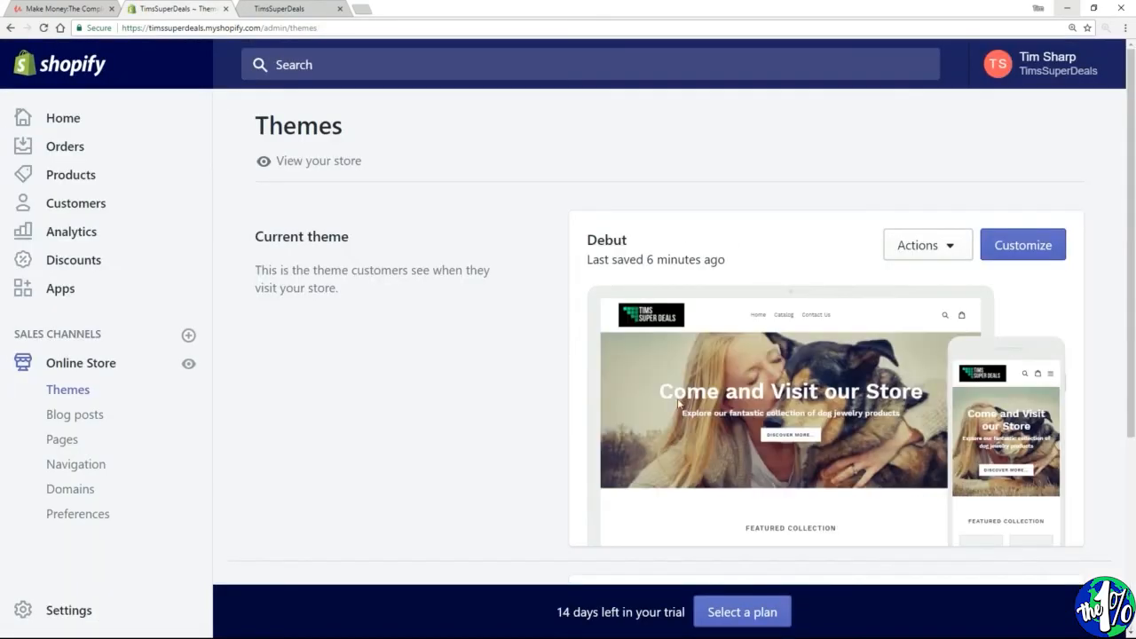
pyautogui.click(43, 611)
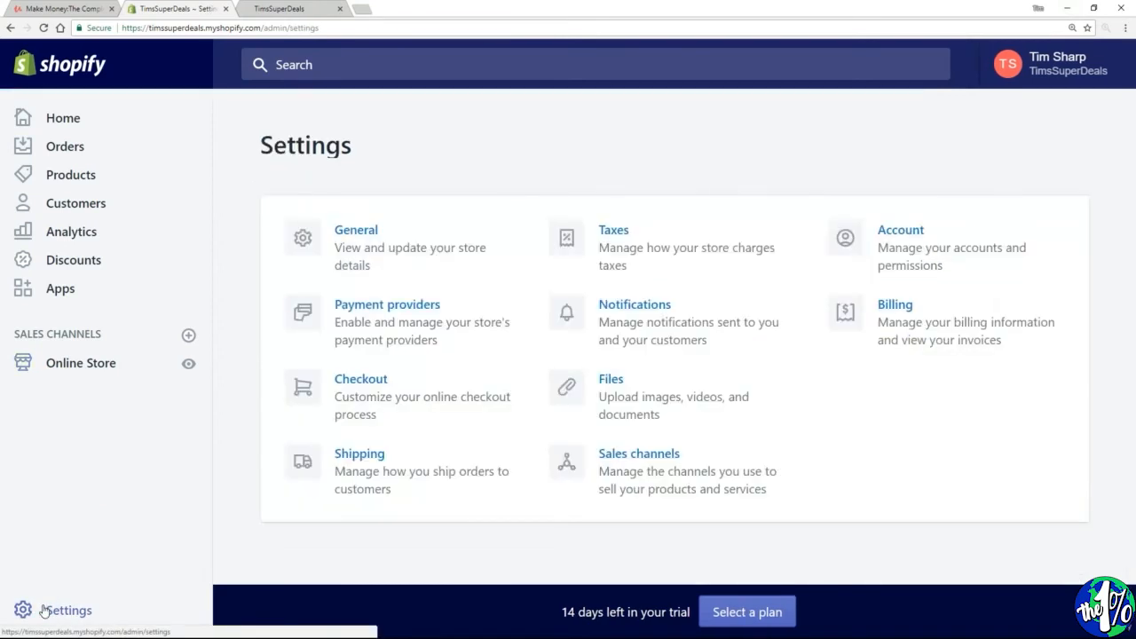
pyautogui.click(621, 388)
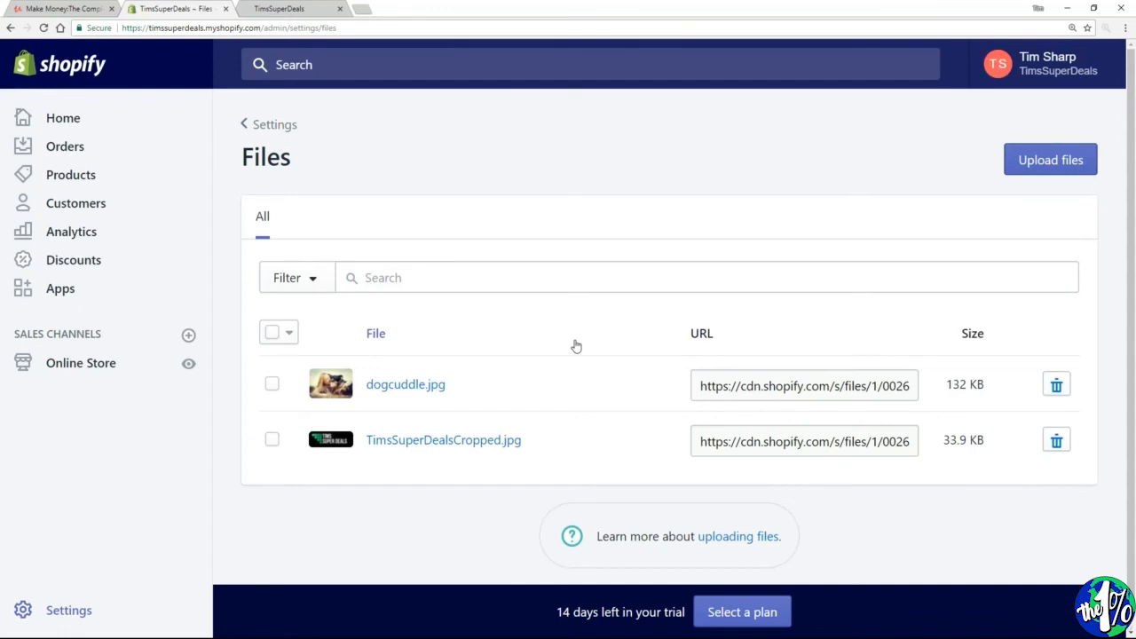
pyautogui.hotkey('ctrl', 'Tab')
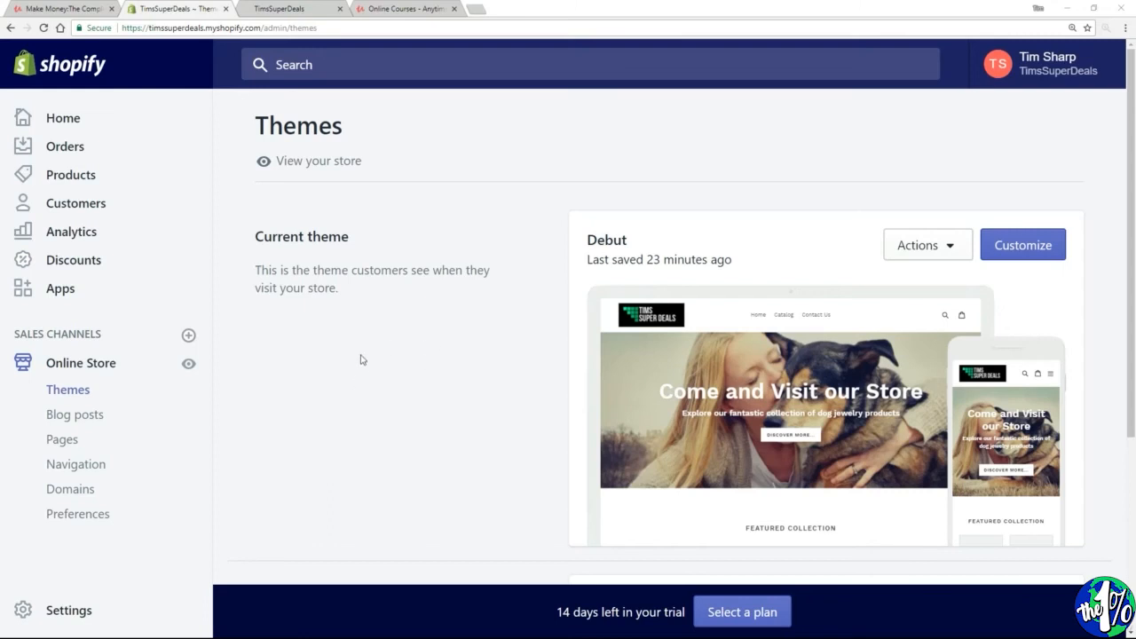
# - Add the free Brooklyn theme to the store with its Classic style selected
pyautogui.scroll(-3, 380, 368)
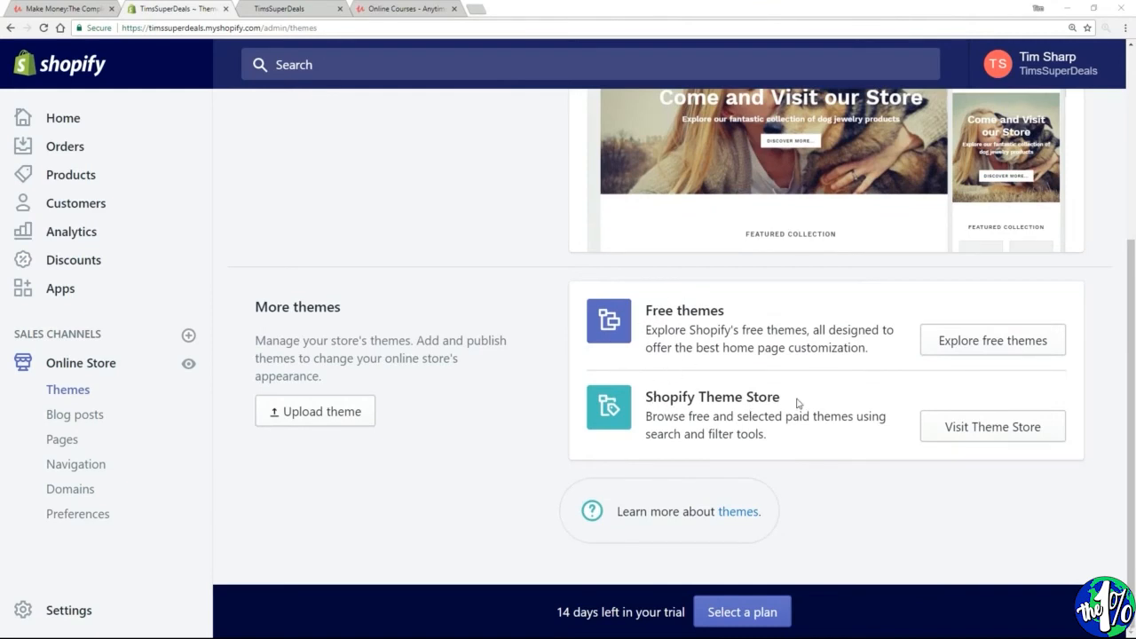
pyautogui.click(956, 350)
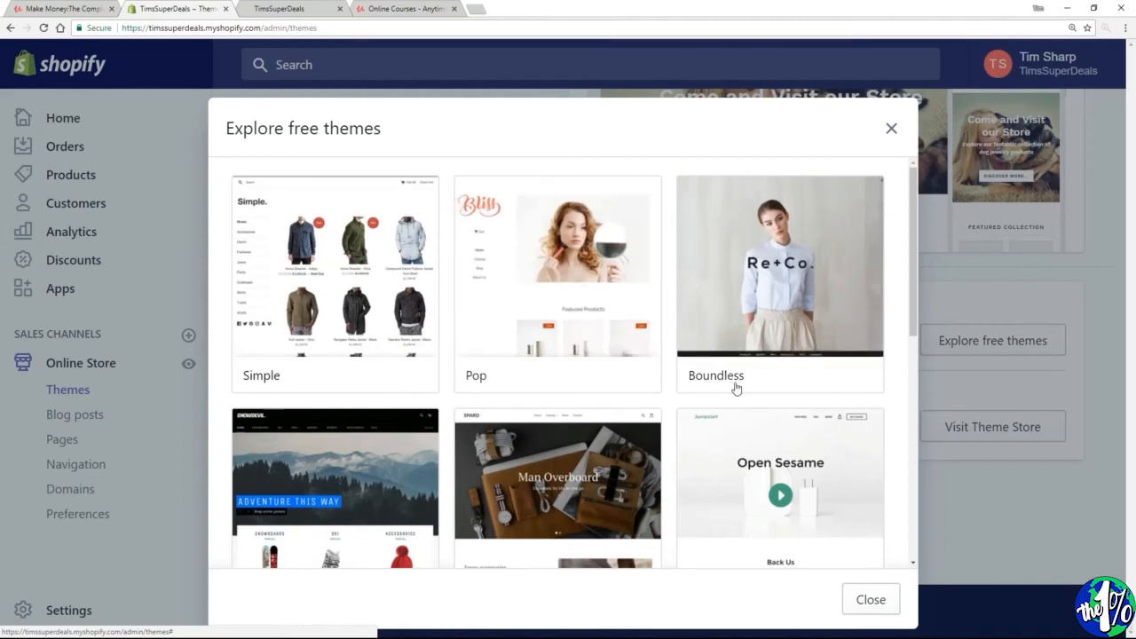
pyautogui.scroll(-1, 657, 384)
pyautogui.scroll(-3, 653, 385)
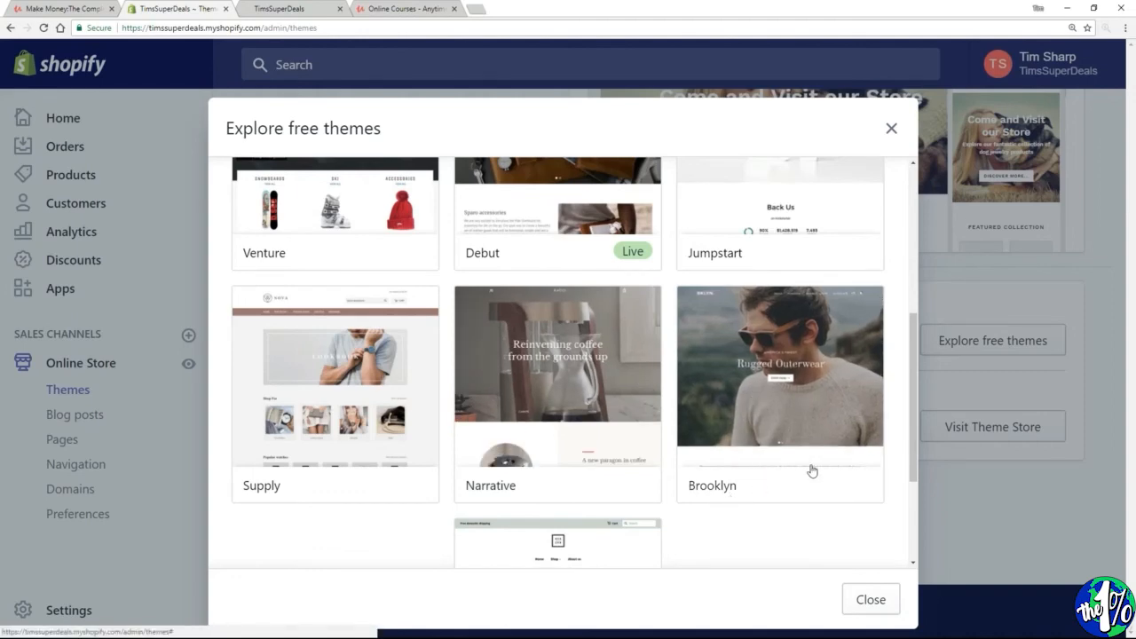
pyautogui.click(783, 443)
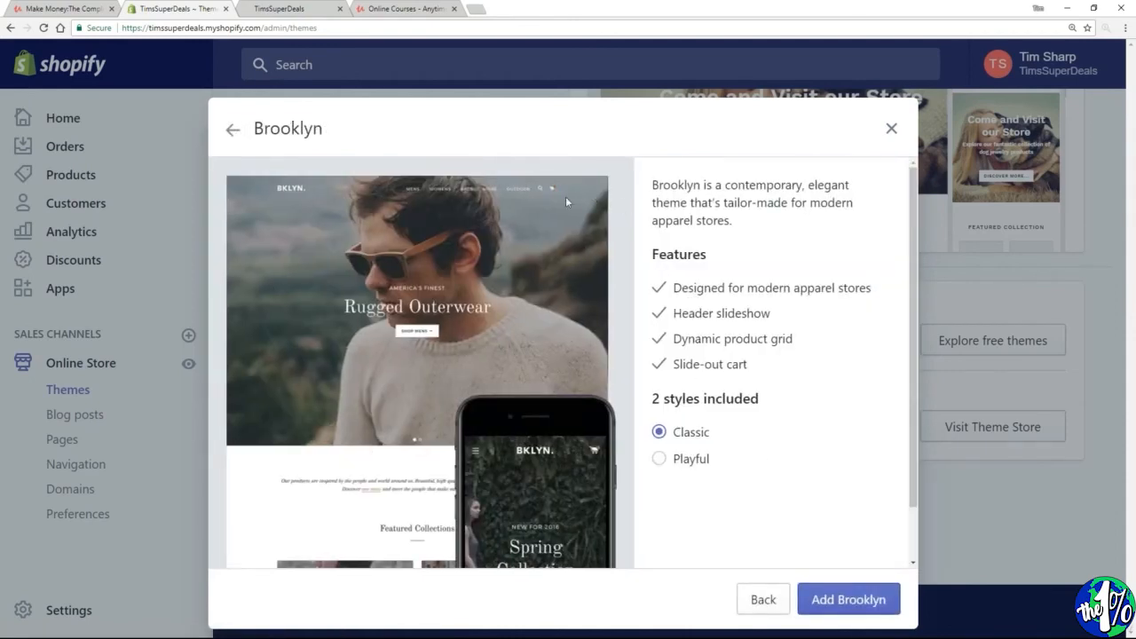
pyautogui.click(661, 458)
pyautogui.click(660, 432)
pyautogui.scroll(-1, 916, 478)
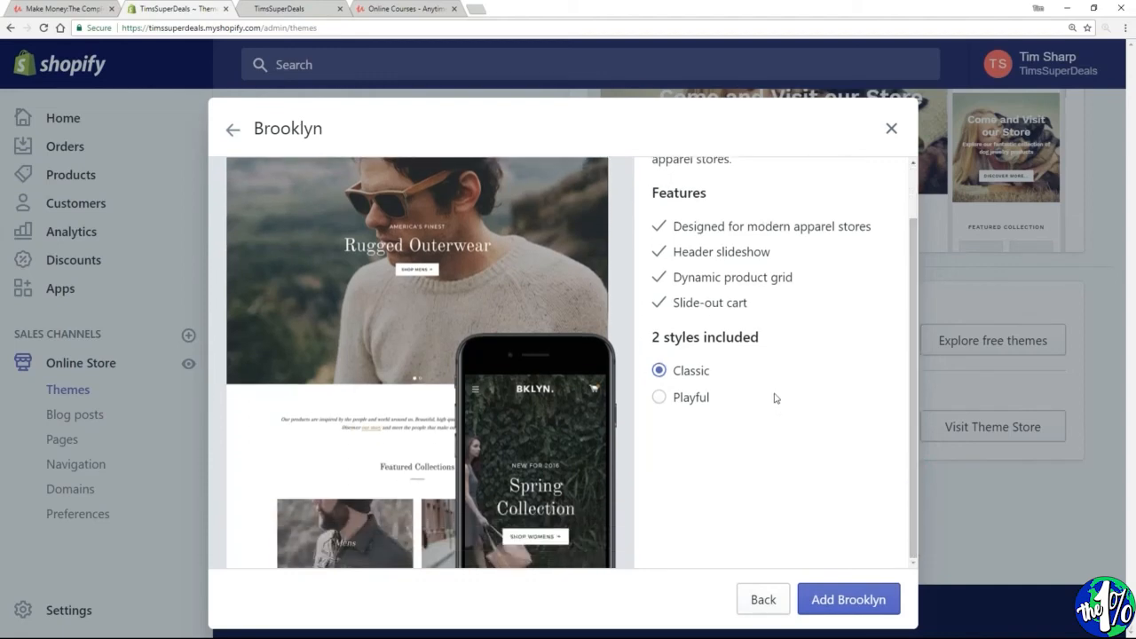
pyautogui.click(833, 600)
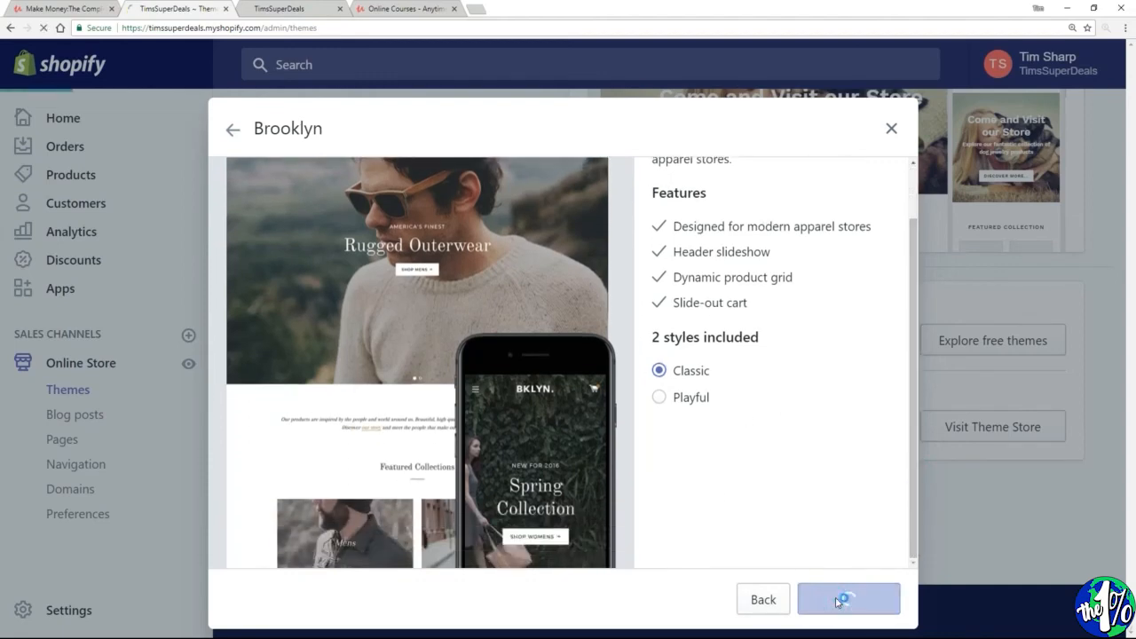
# - Publish the newly added Brooklyn theme in place of Debut
pyautogui.scroll(-4, 988, 287)
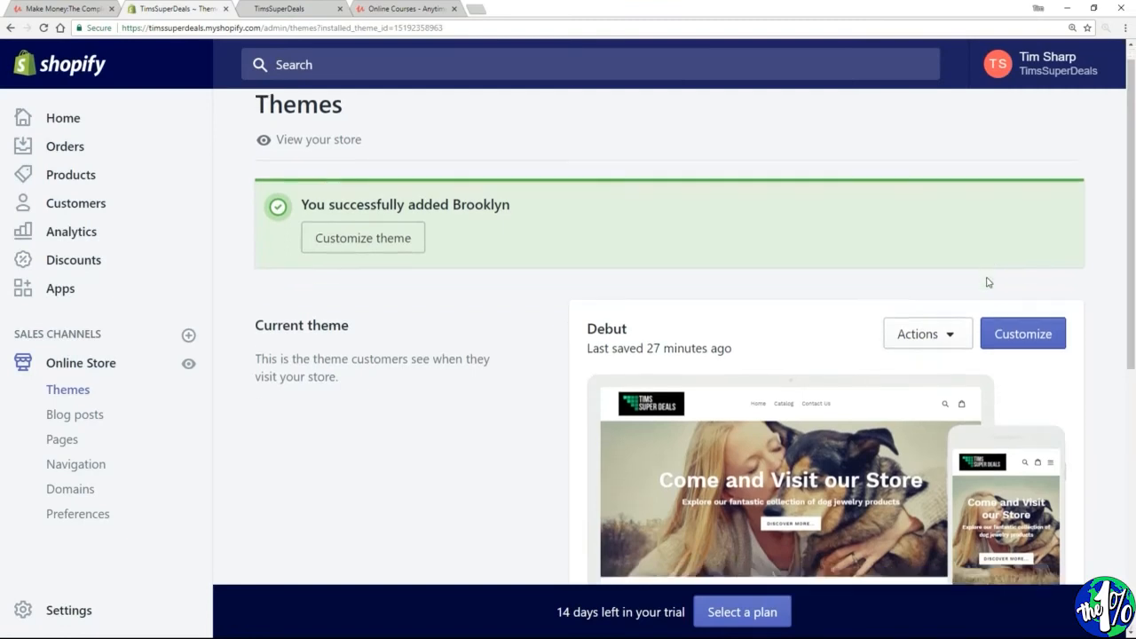
pyautogui.scroll(-2, 986, 286)
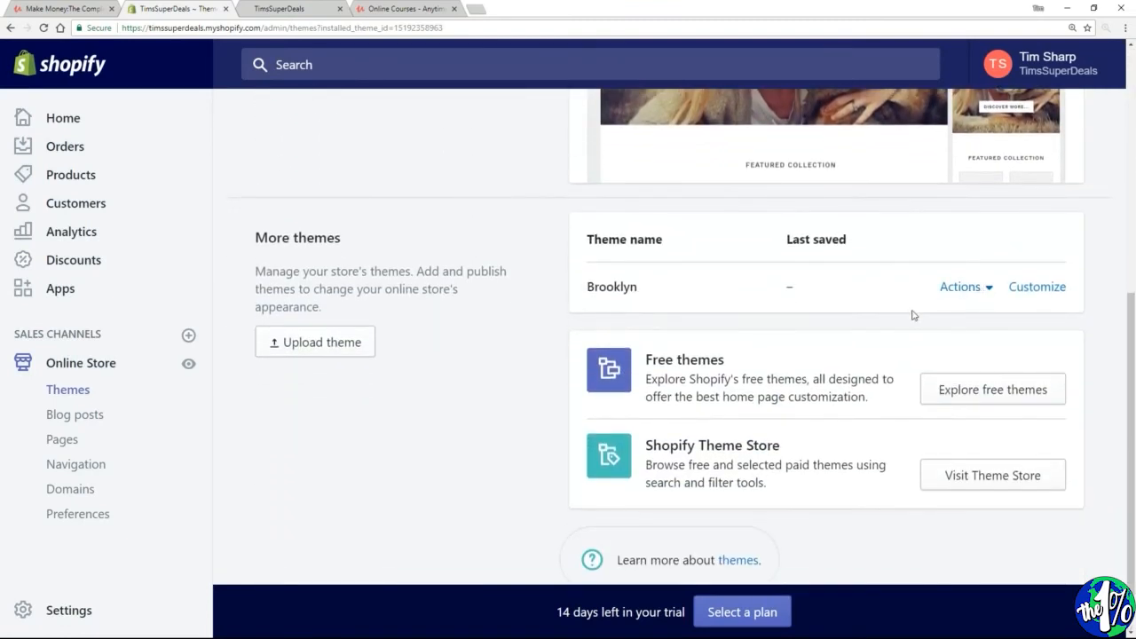
pyautogui.click(989, 289)
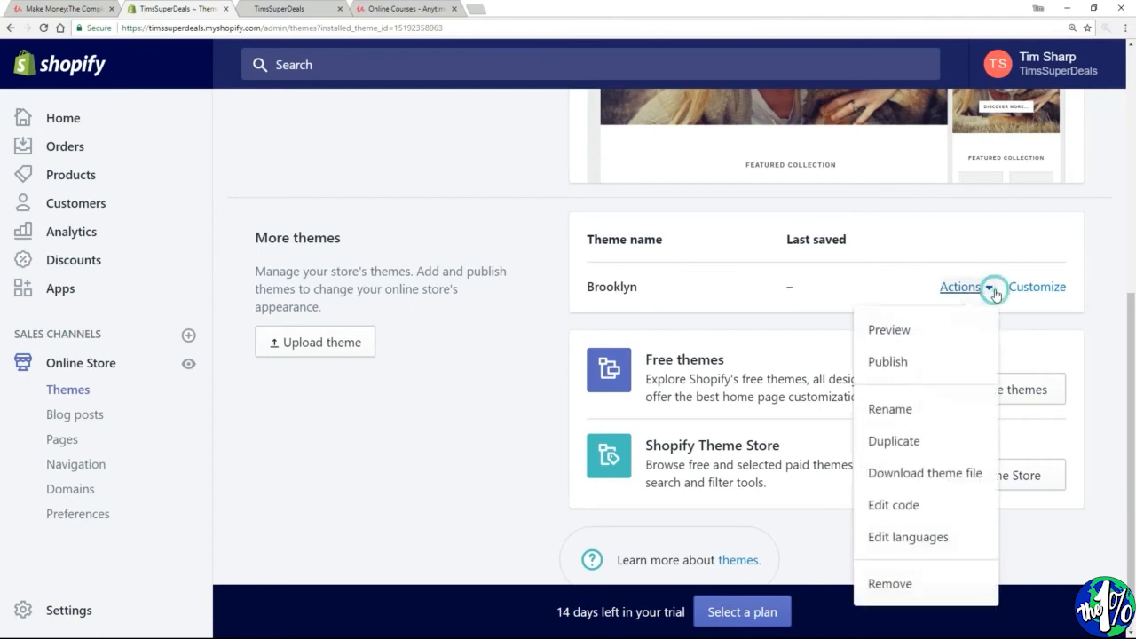
pyautogui.click(889, 368)
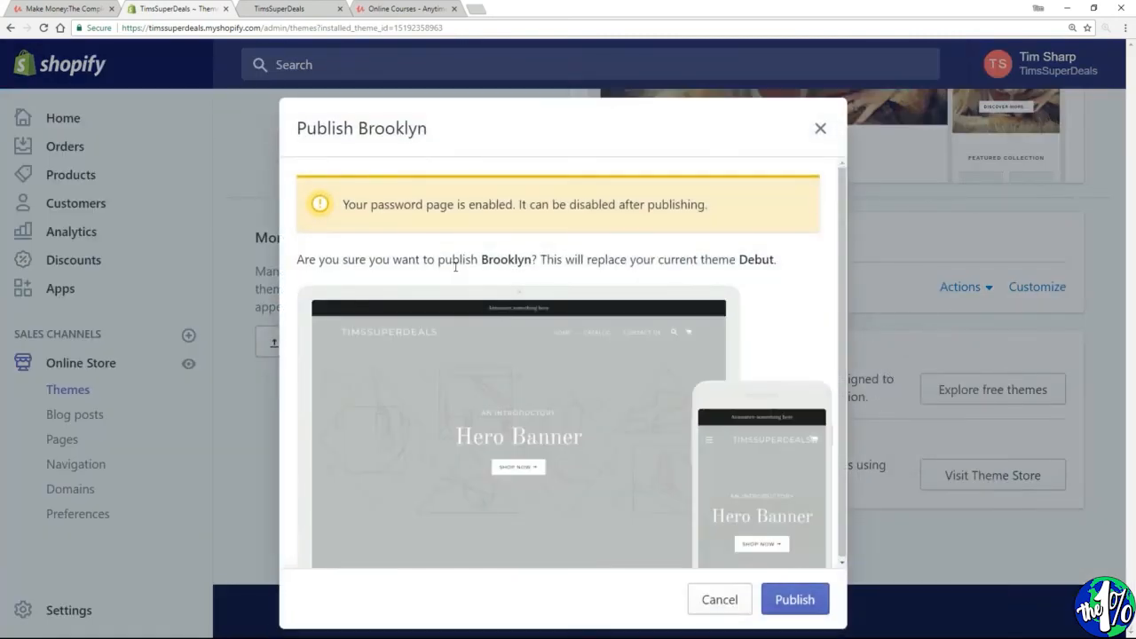
pyautogui.click(784, 603)
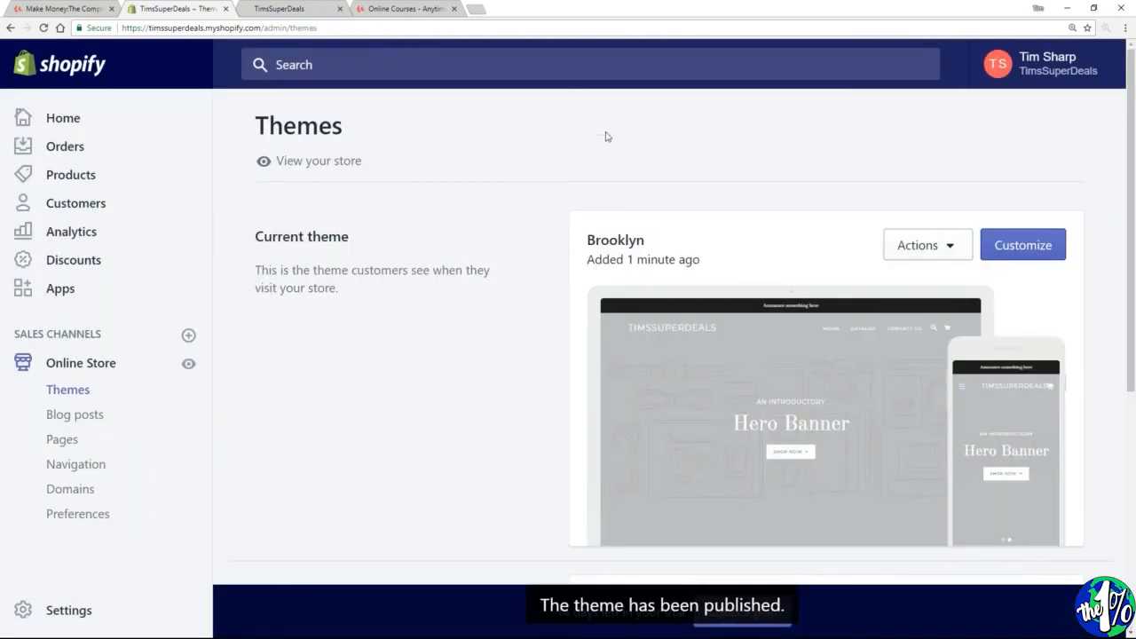
# - Reload the live storefront and examine the Brooklyn home page from the hero banner down to the footer
pyautogui.click(293, 10)
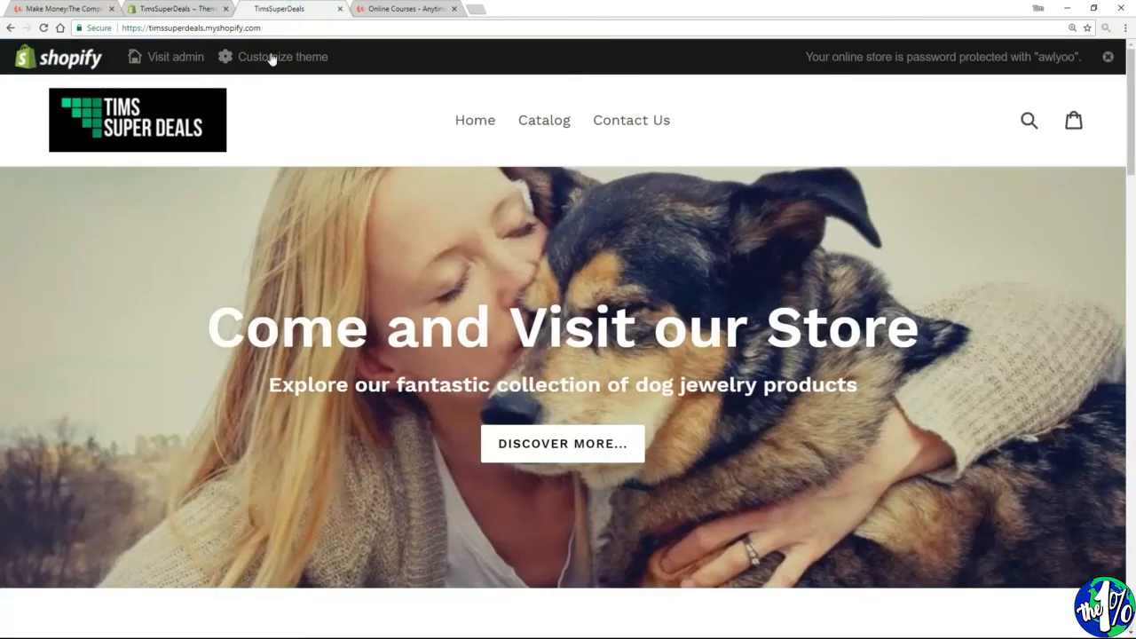
pyautogui.click(43, 27)
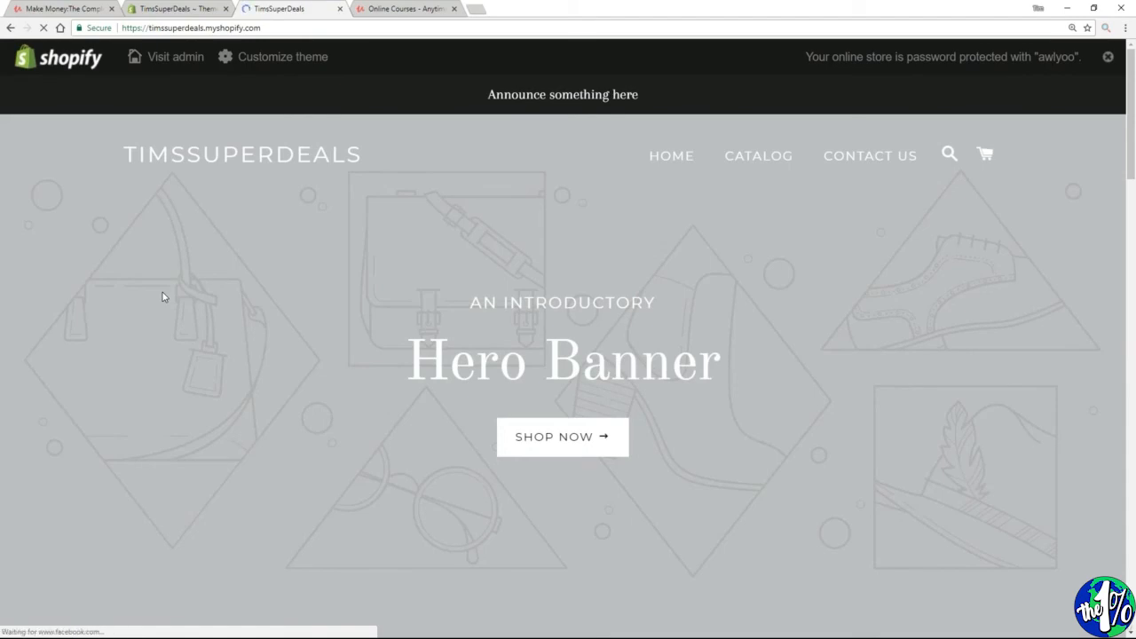
pyautogui.scroll(-5, 293, 318)
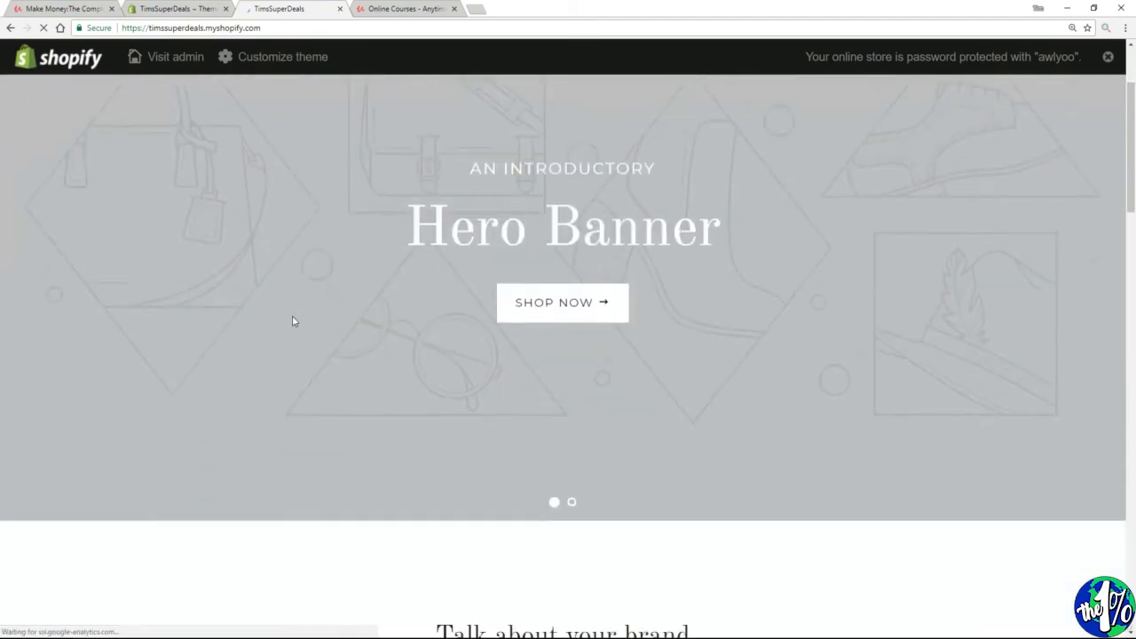
pyautogui.scroll(-5, 382, 327)
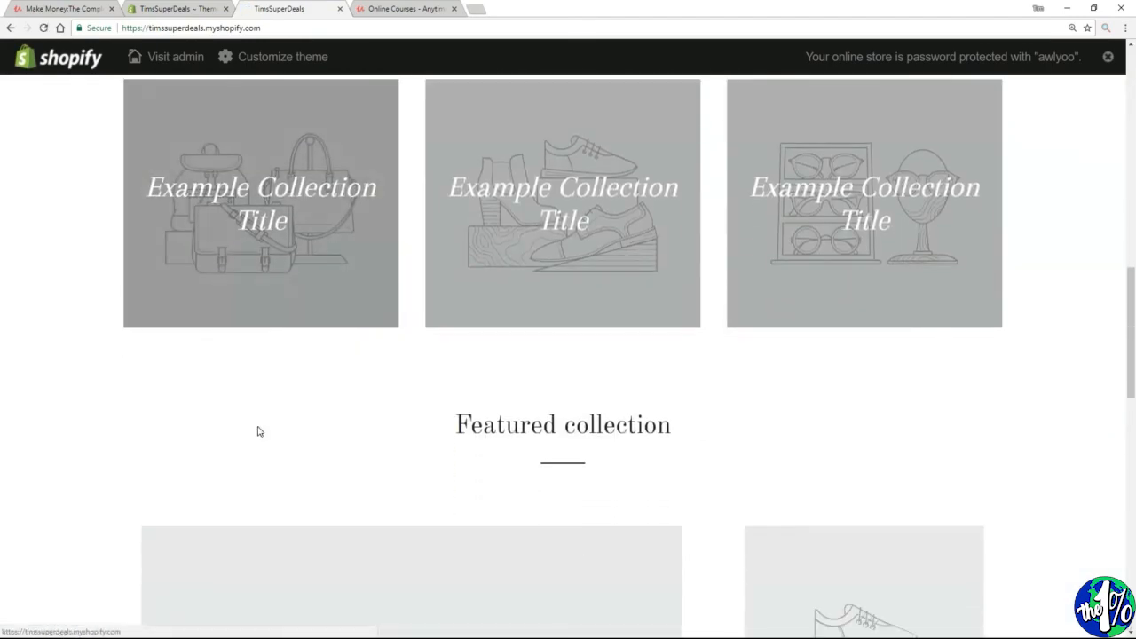
pyautogui.scroll(-8, 554, 424)
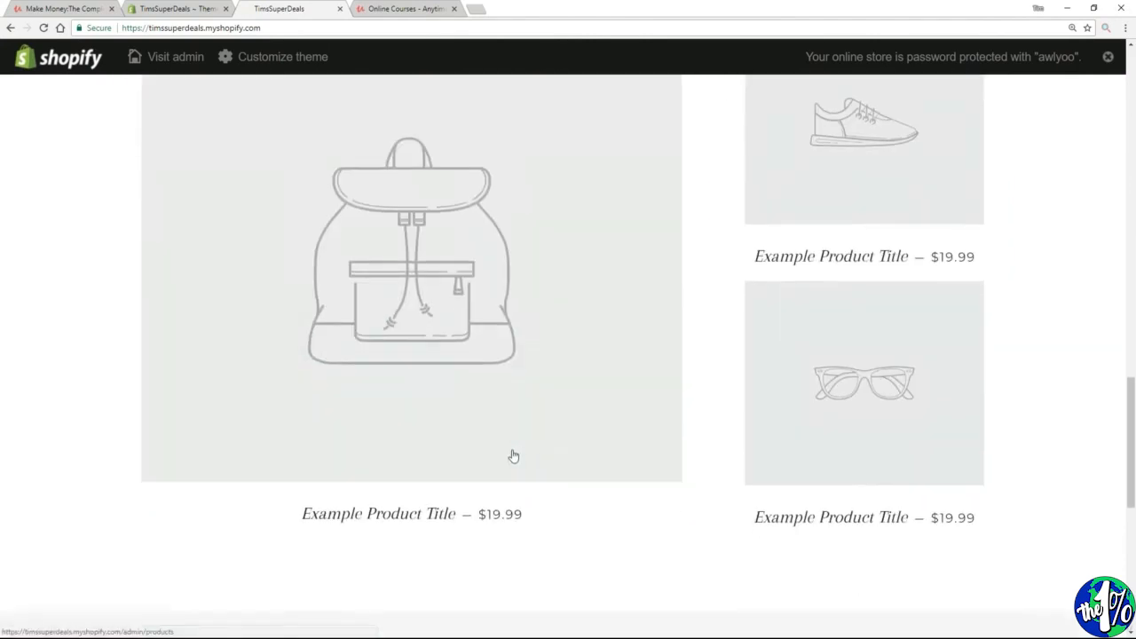
pyautogui.scroll(-2, 528, 455)
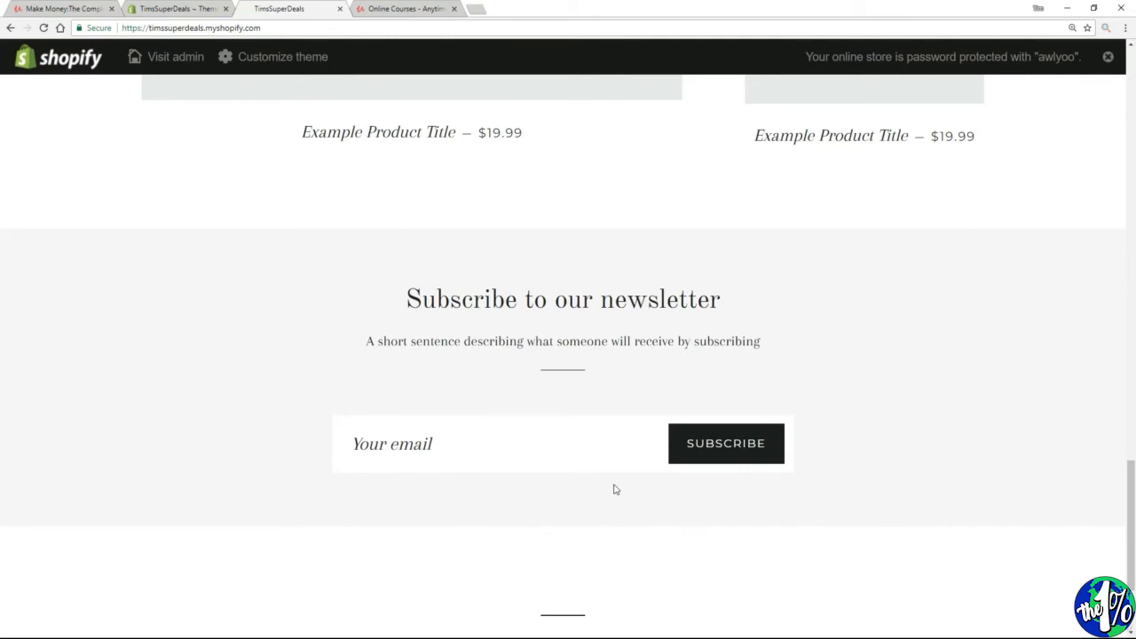
pyautogui.scroll(-2, 266, 417)
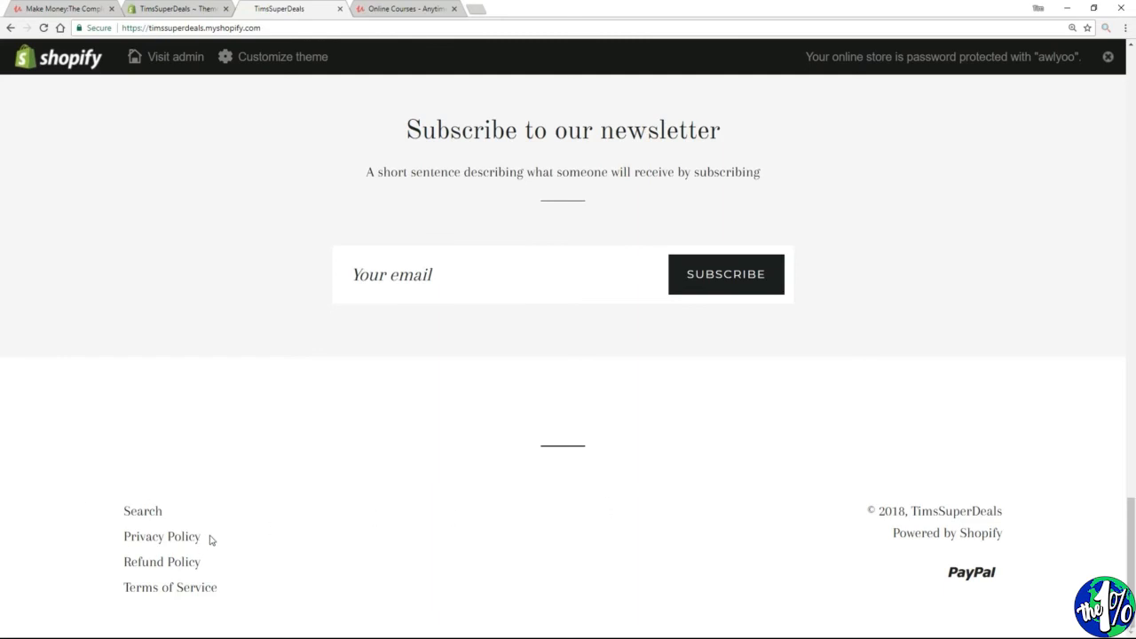
pyautogui.scroll(15, 210, 540)
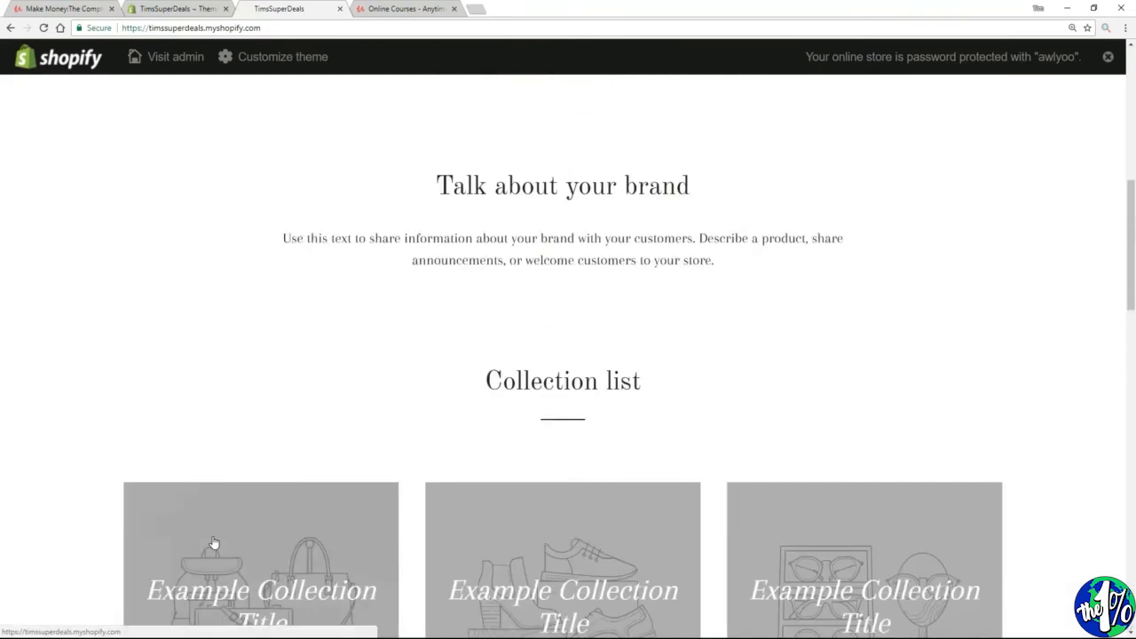
pyautogui.scroll(6, 213, 542)
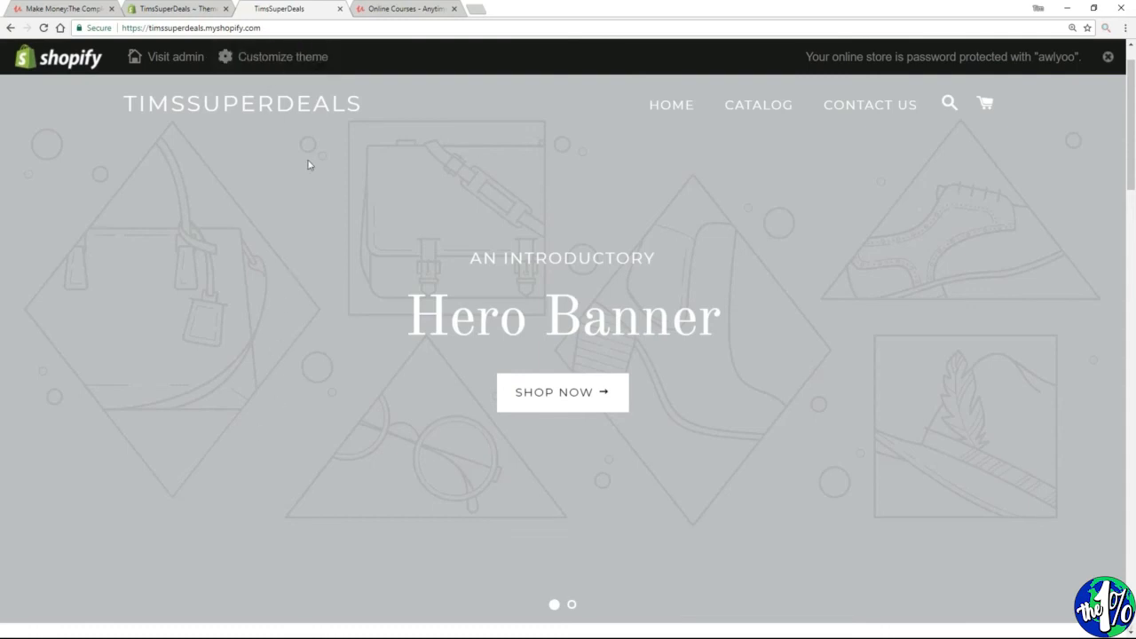
# - Return to the store's themes page and publish Debut as the current theme again
pyautogui.click(182, 8)
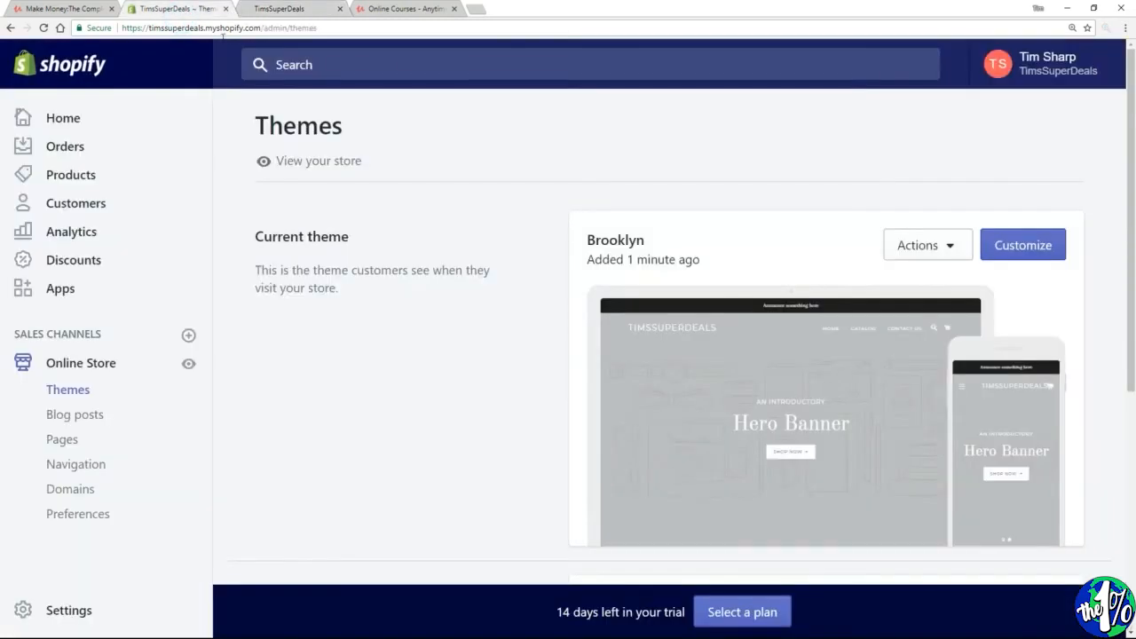
pyautogui.scroll(-1, 481, 371)
pyautogui.scroll(-2, 481, 370)
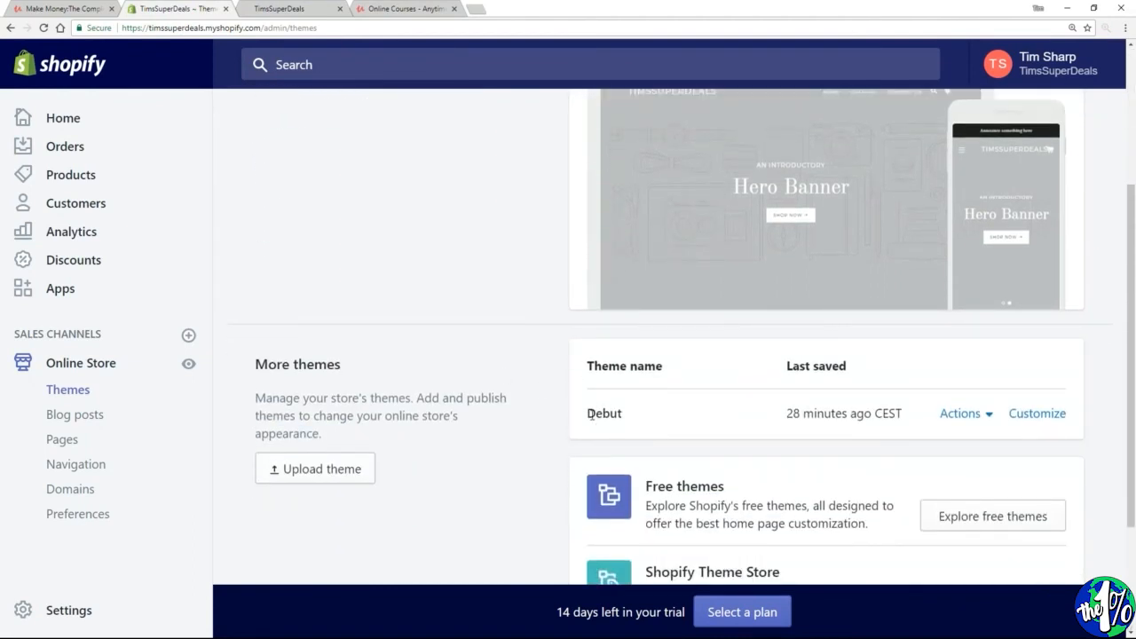
pyautogui.click(992, 416)
pyautogui.click(914, 180)
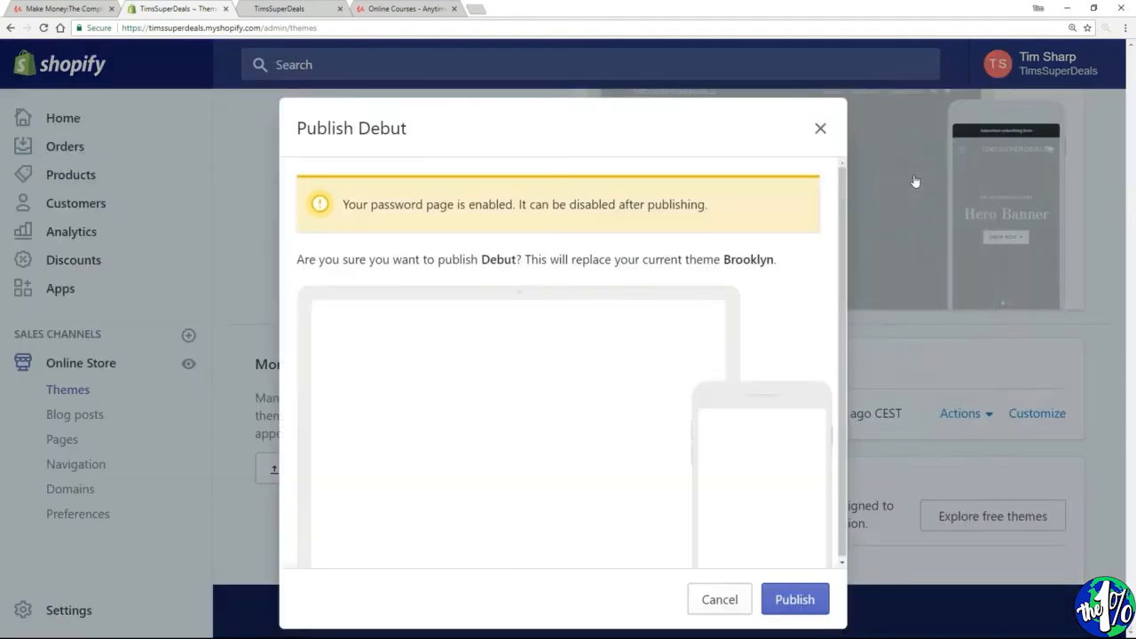
pyautogui.click(781, 601)
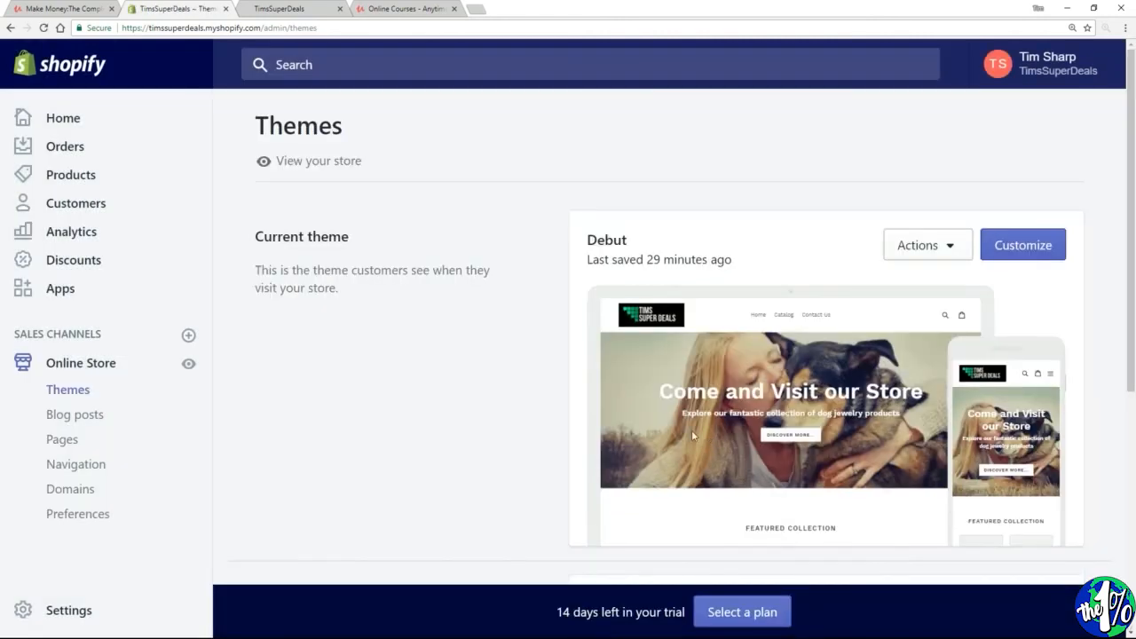
# - Visit the Shopify Theme Store and browse its trending and grid-style themes with their prices
pyautogui.scroll(-2, 483, 366)
pyautogui.scroll(-2, 483, 371)
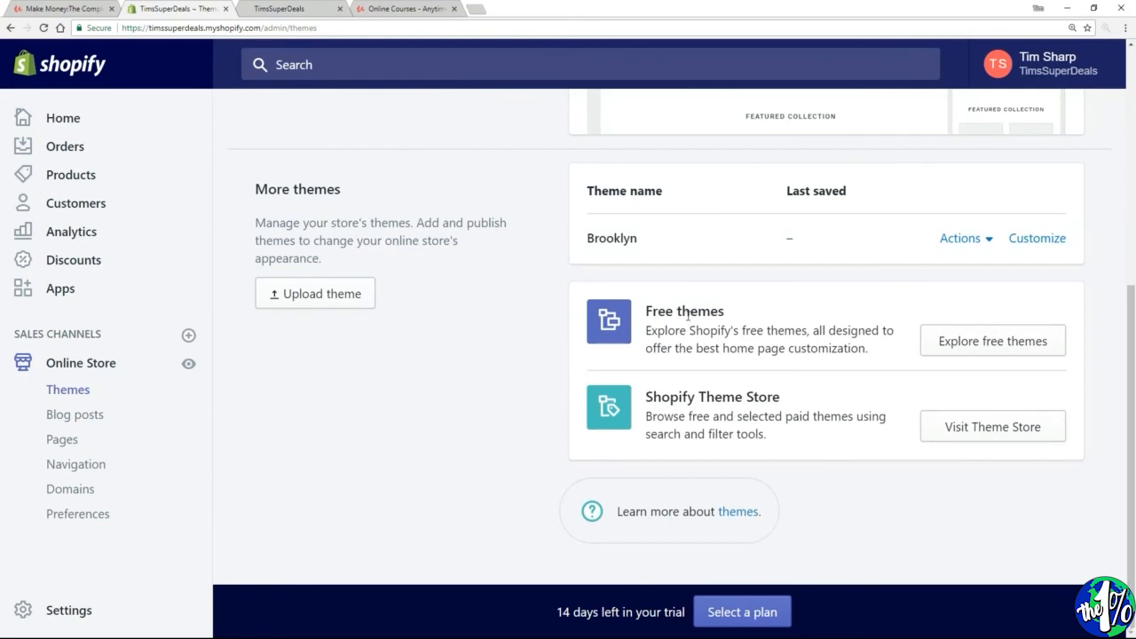
pyautogui.click(983, 435)
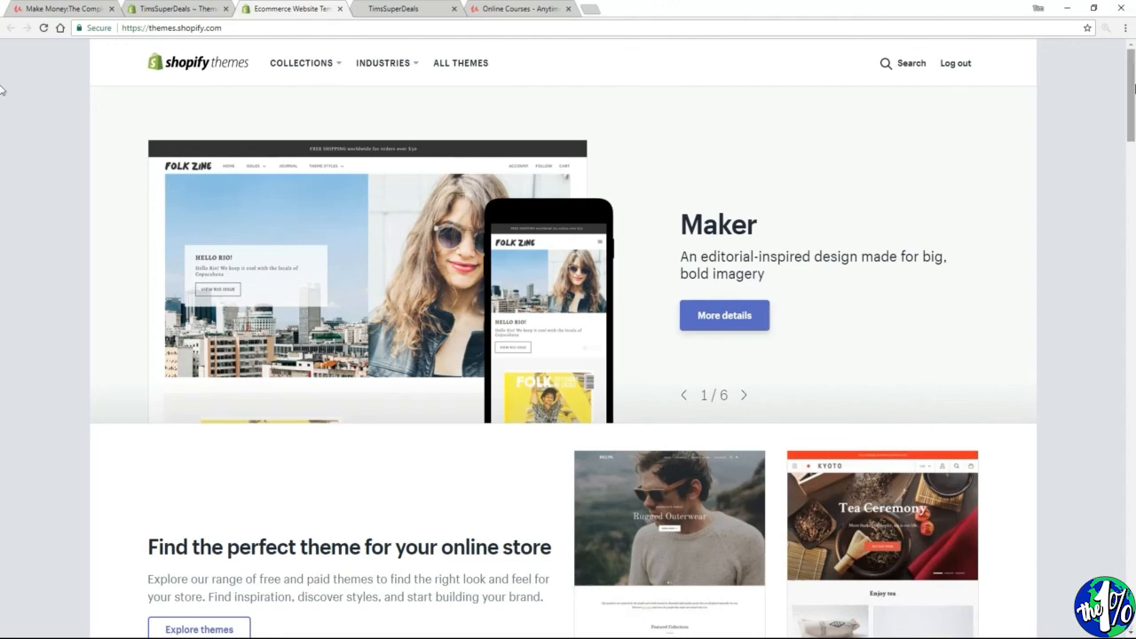
pyautogui.scroll(-2, 2, 89)
pyautogui.scroll(-1, 2, 119)
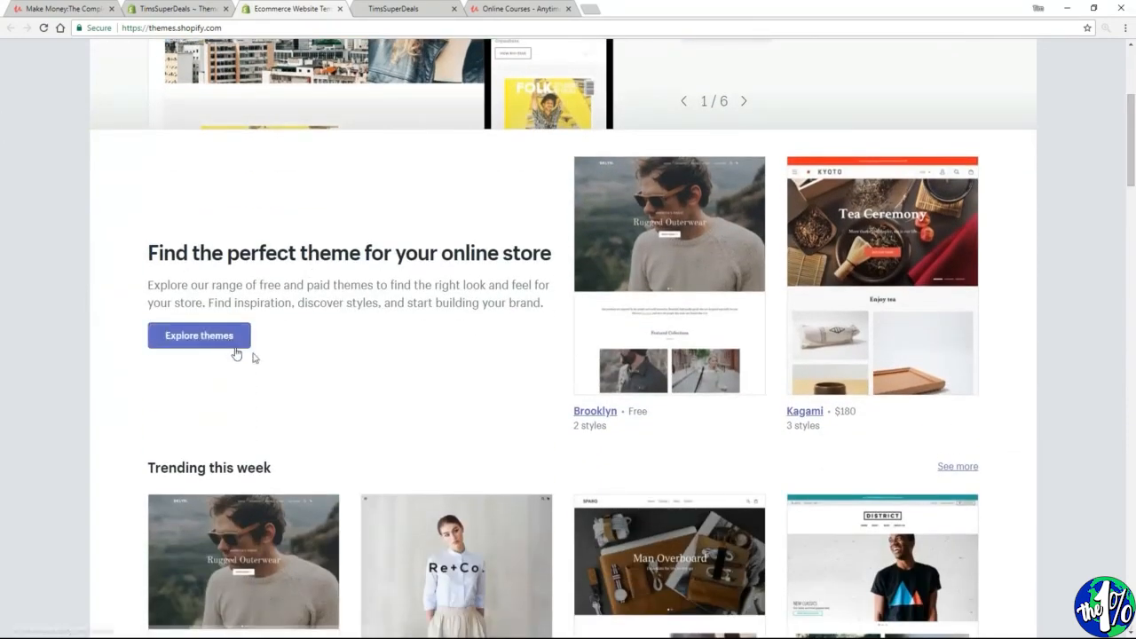
pyautogui.scroll(-3, 3, 163)
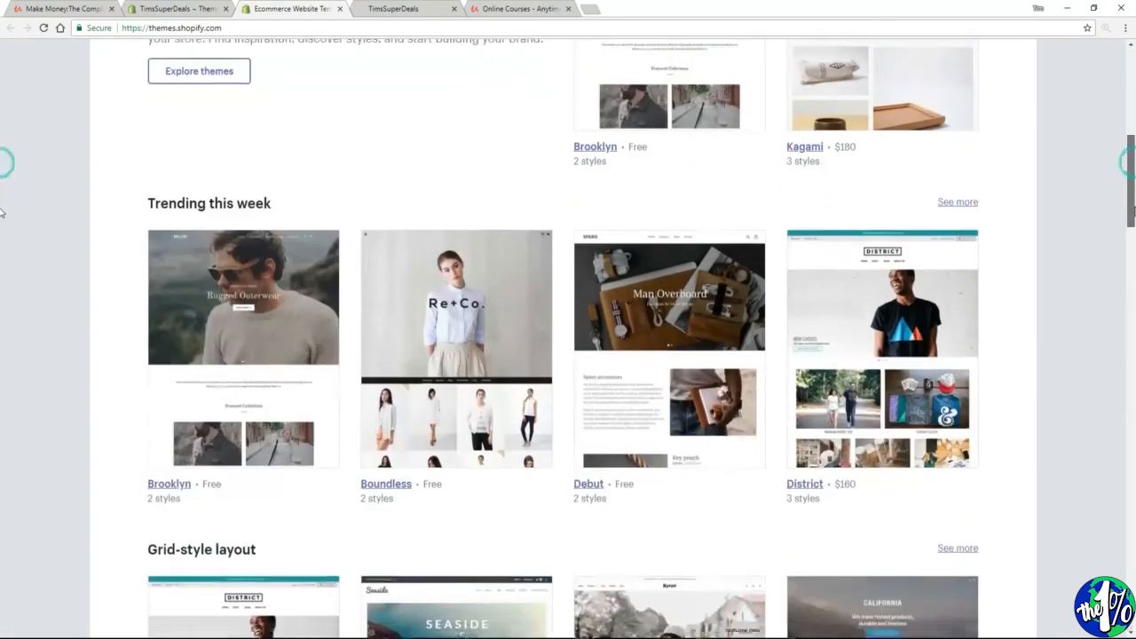
pyautogui.scroll(-2, 133, 396)
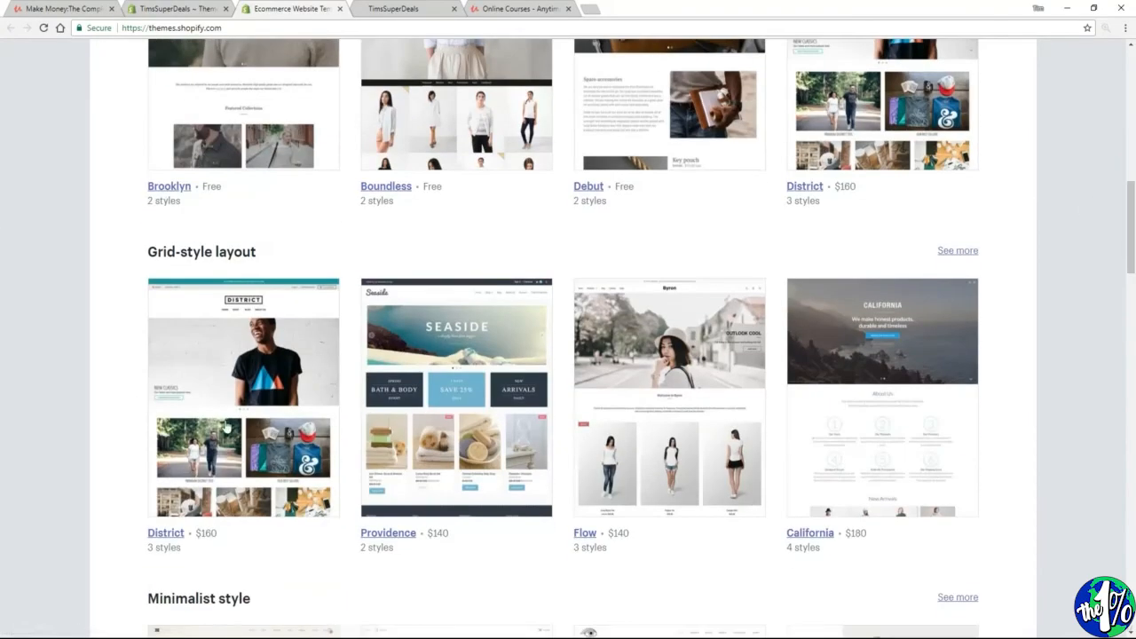
# - Browse the Theme Store's minimalist-style themes and the industry categories below them
pyautogui.scroll(-1, 195, 435)
pyautogui.scroll(-4, 210, 444)
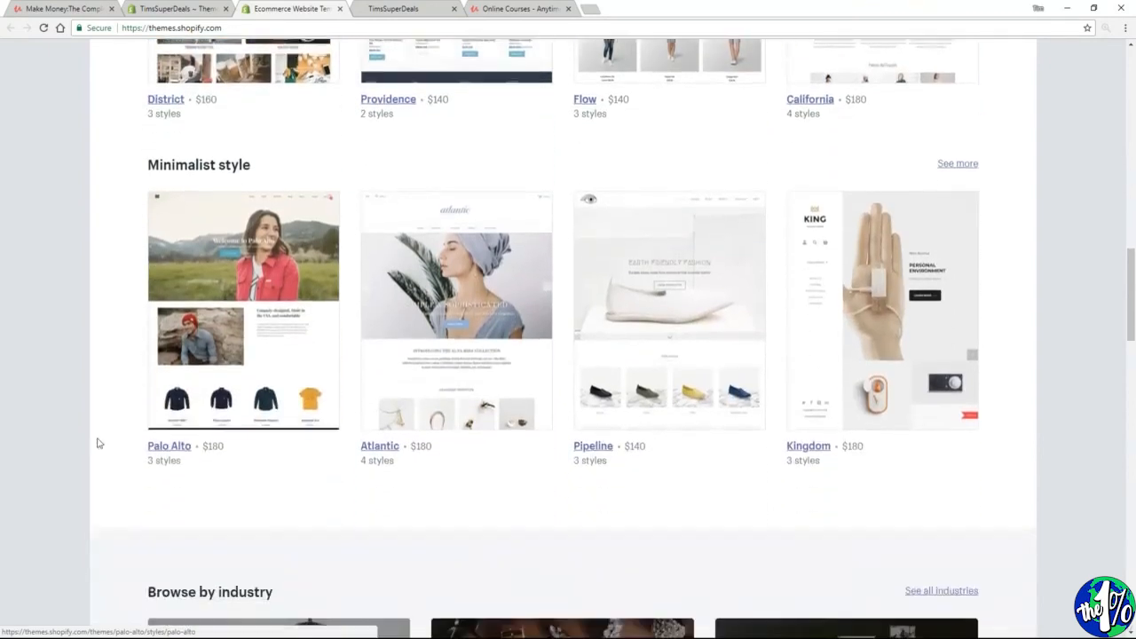
pyautogui.scroll(-4, 112, 358)
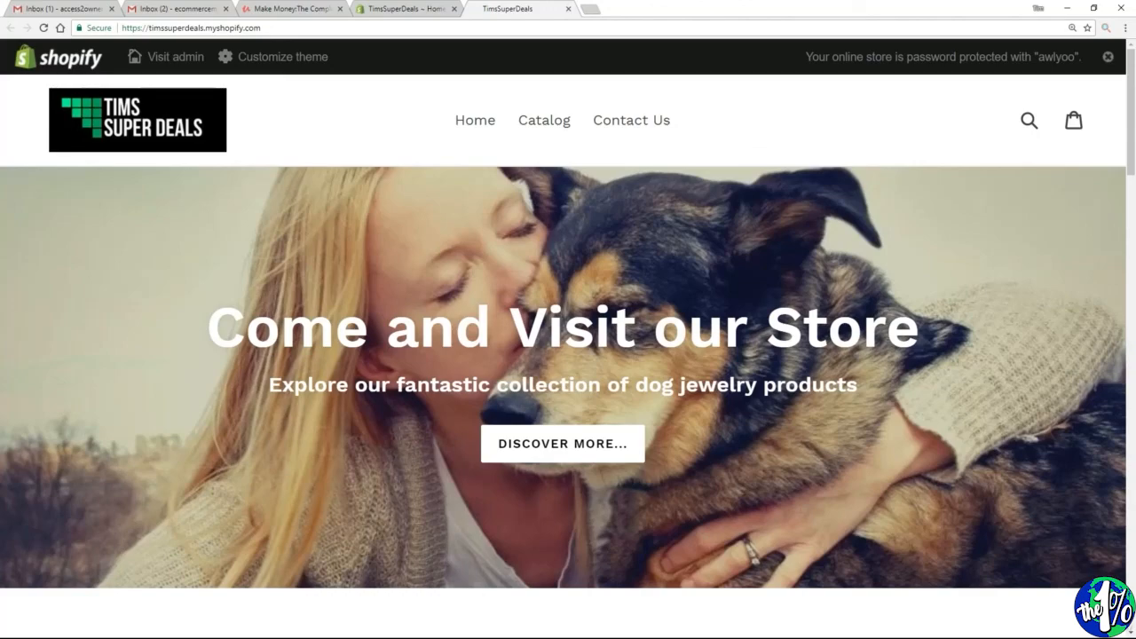
# - Examine the TimsSuperDeals storefront home page from the banner through the featured collection to the image-with-text section, and return to the banner
pyautogui.scroll(-4, 119, 464)
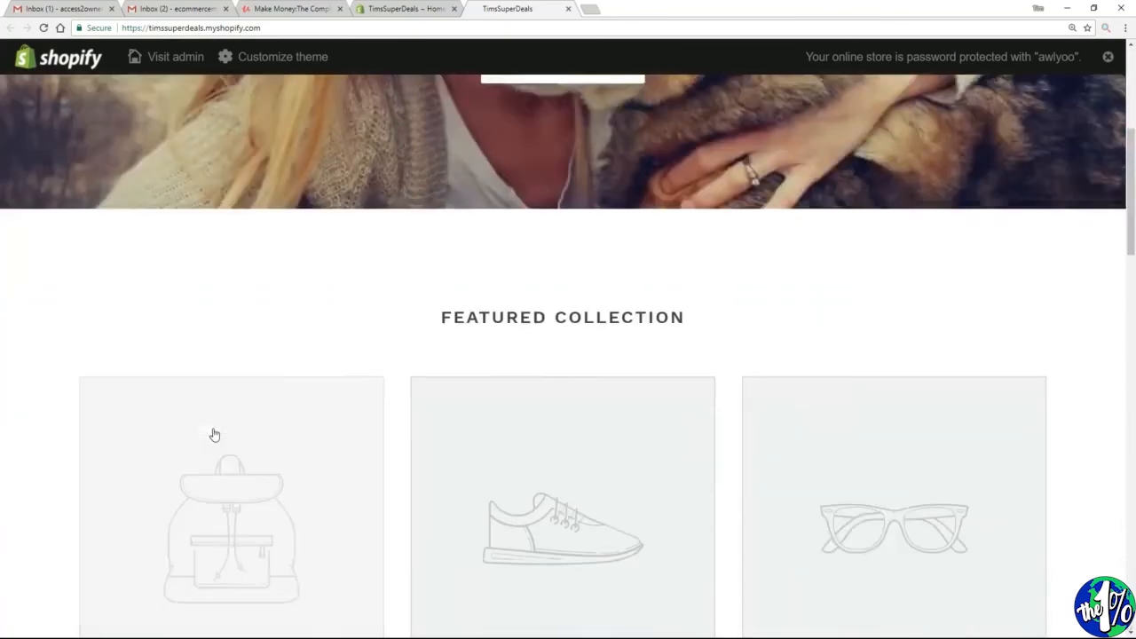
pyautogui.scroll(-2, 214, 434)
pyautogui.scroll(-3, 325, 464)
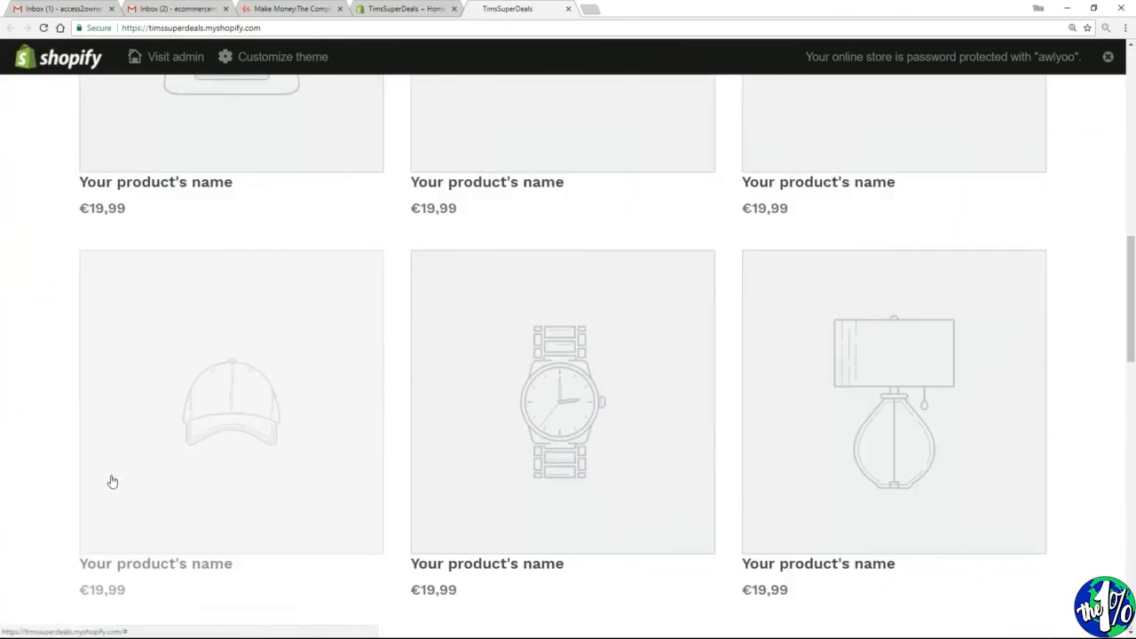
pyautogui.scroll(-5, 112, 481)
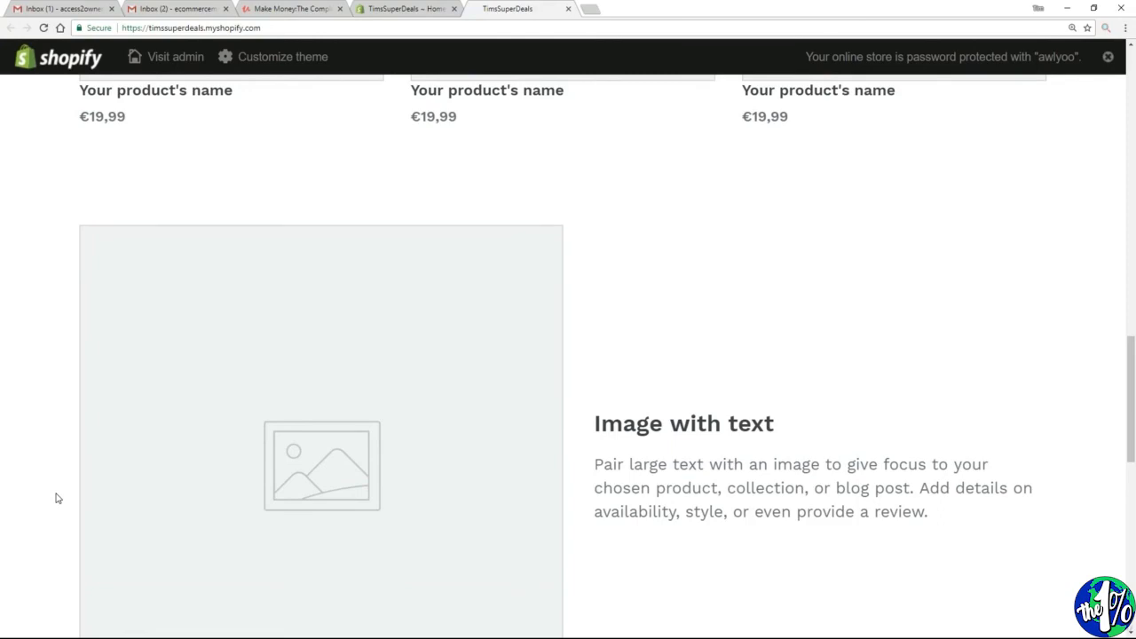
pyautogui.scroll(-1, 62, 487)
pyautogui.scroll(4, 79, 462)
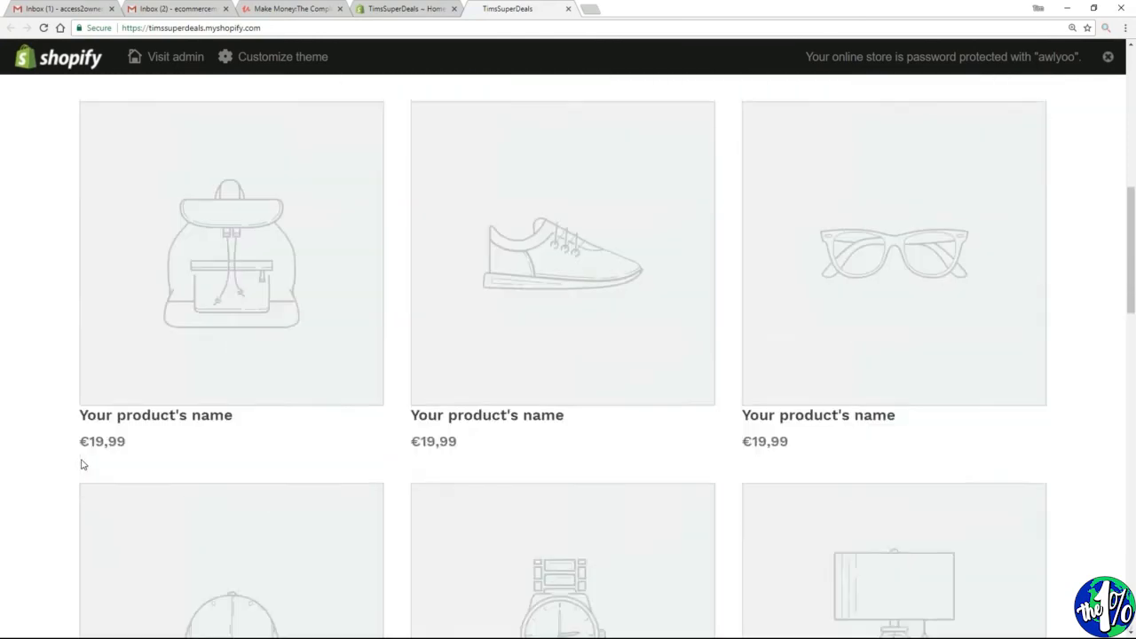
pyautogui.scroll(8, 81, 463)
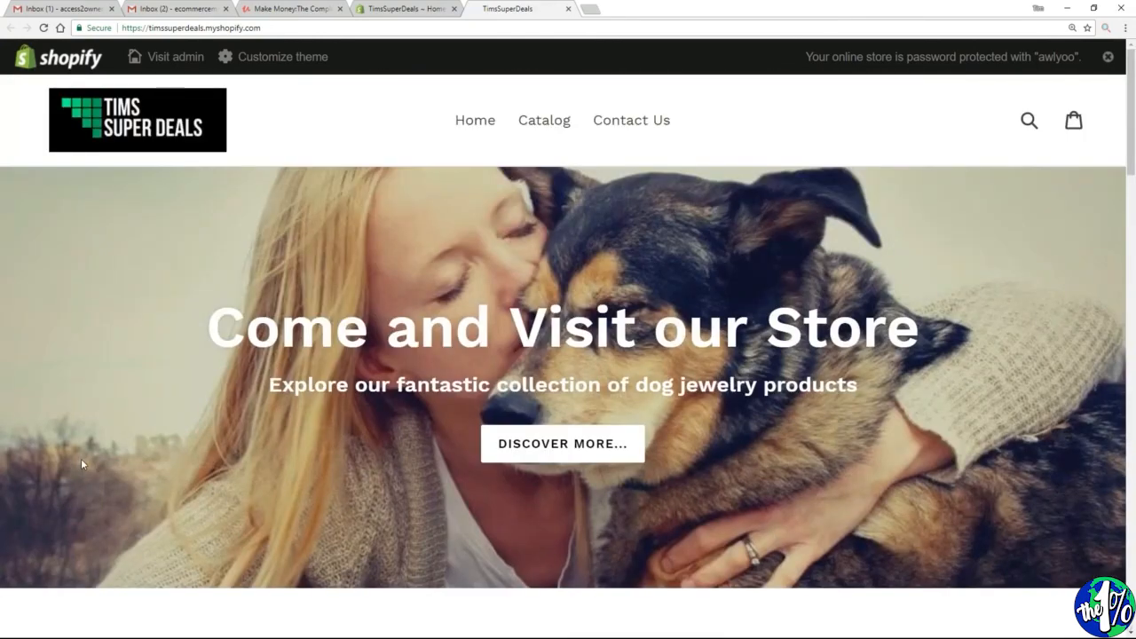